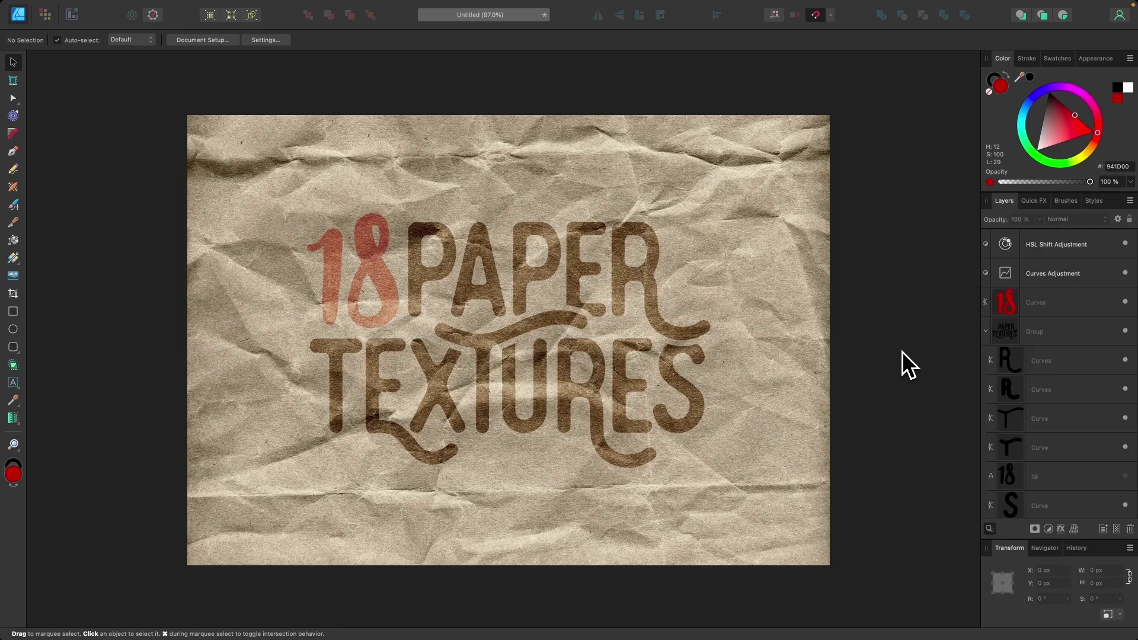
# Select the erasing R Curves layer and widen its contour radius to about 53.2 px
pyautogui.scroll(5, 694, 346)
pyautogui.hscroll(-2, 695, 335)
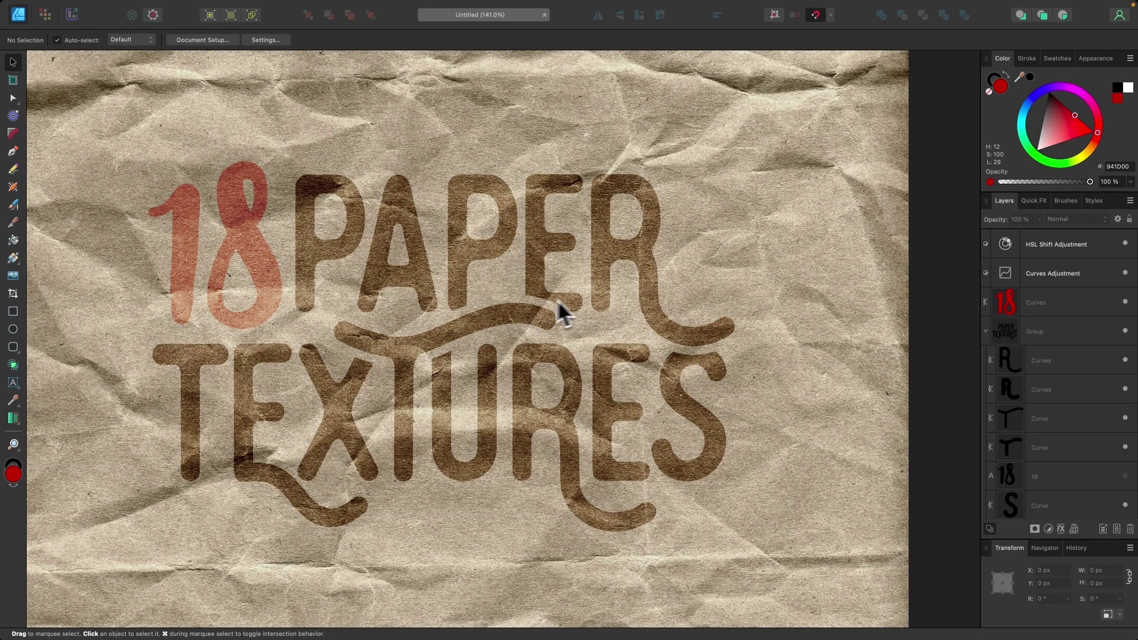
pyautogui.scroll(5, 593, 351)
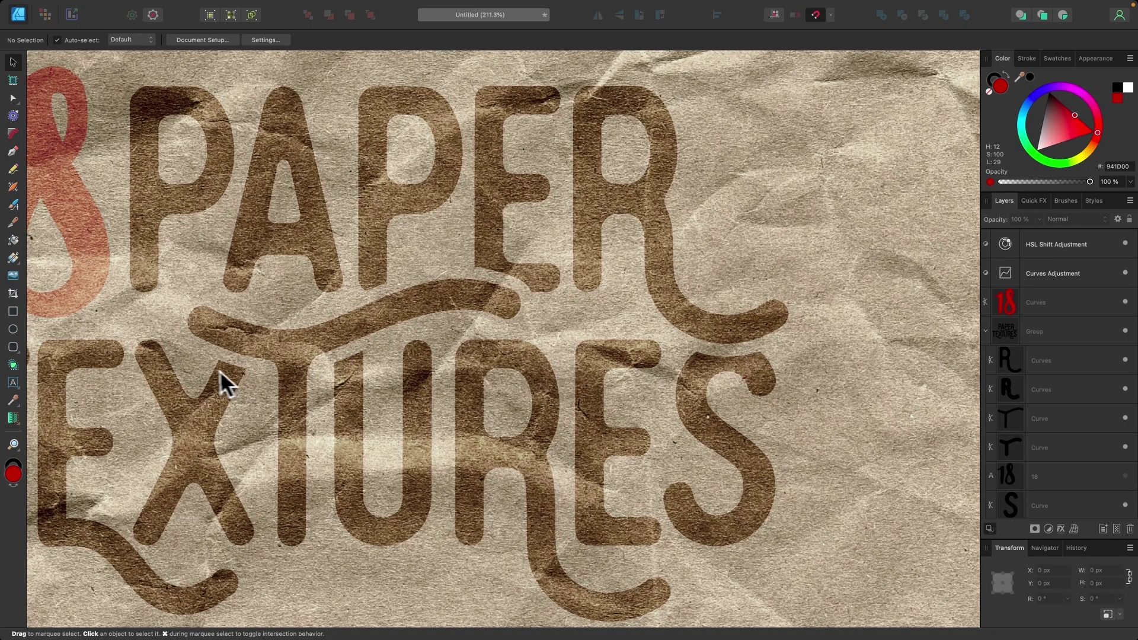
pyautogui.scroll(-5, 554, 313)
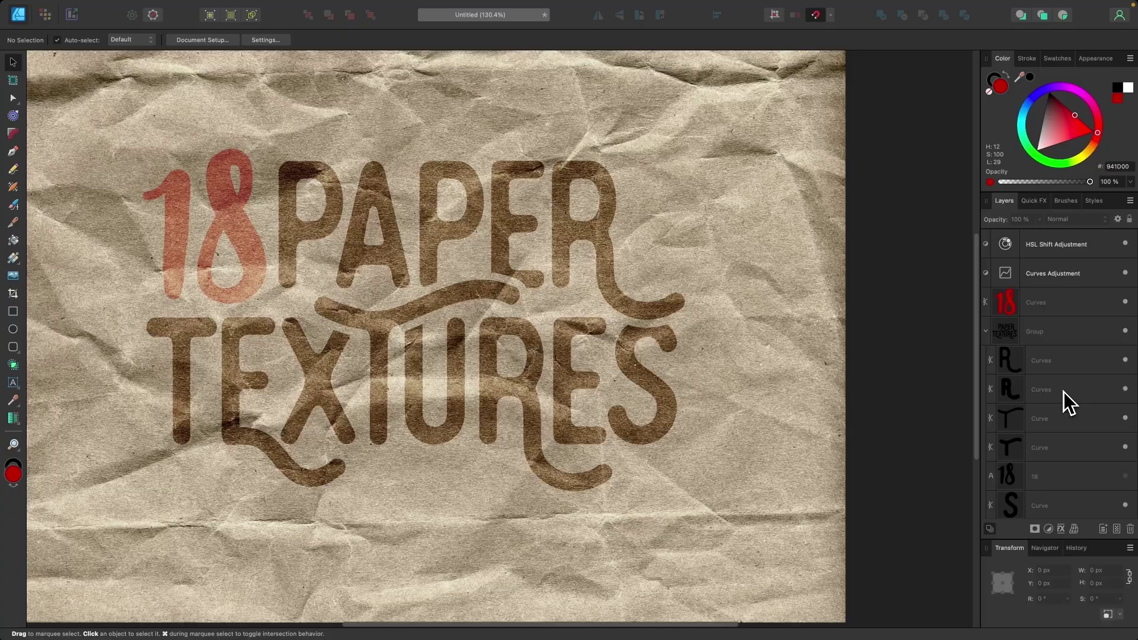
pyautogui.click(1064, 390)
pyautogui.scroll(3, 719, 257)
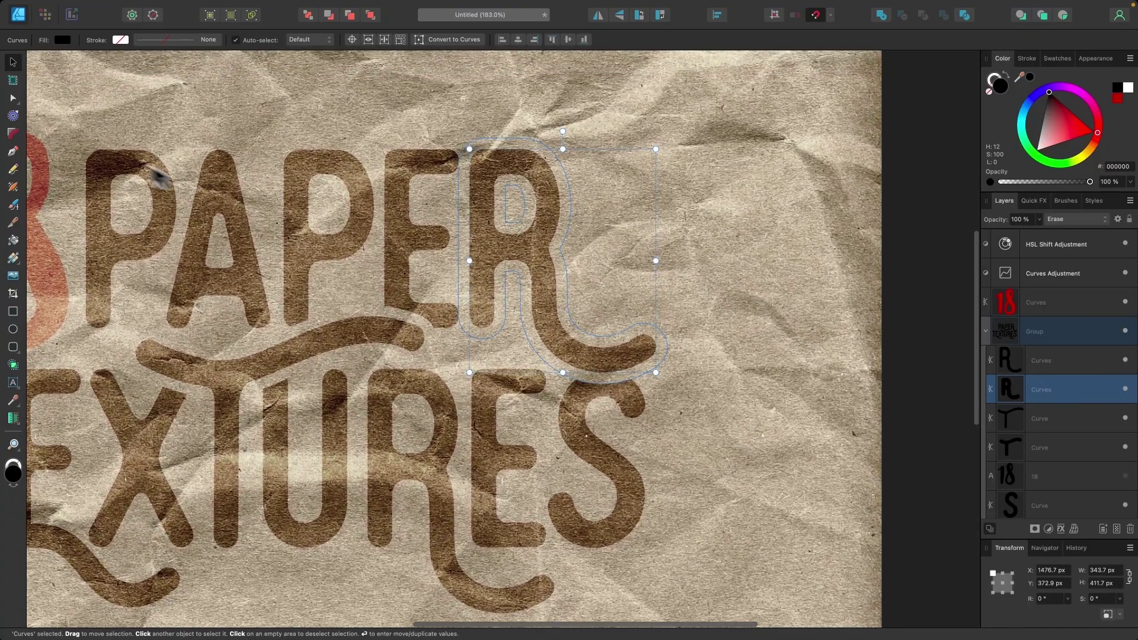
pyautogui.click(15, 117)
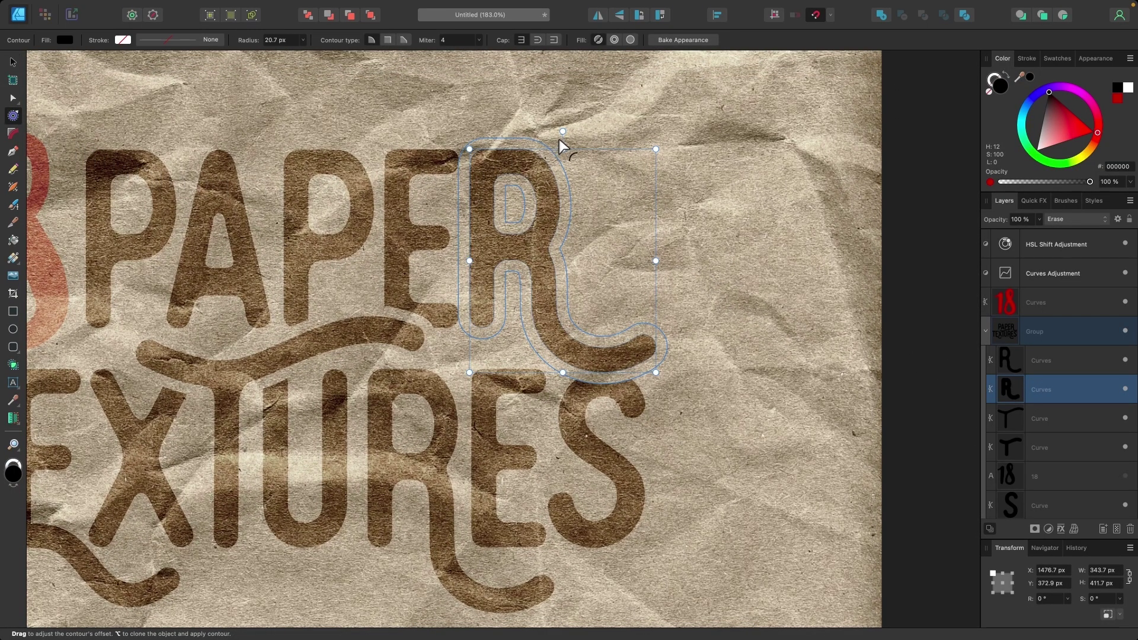
pyautogui.moveTo(563, 139)
pyautogui.mouseDown()
pyautogui.moveTo(570, 148)
pyautogui.moveTo(553, 134)
pyautogui.mouseUp()
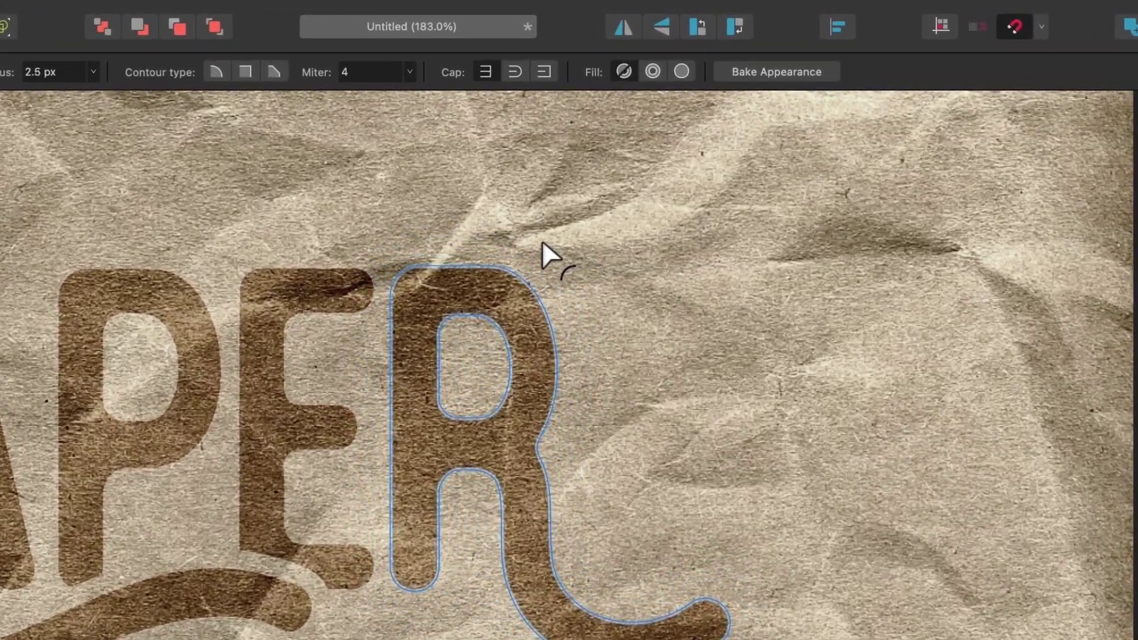
pyautogui.moveTo(542, 240); pyautogui.dragTo(581, 222)
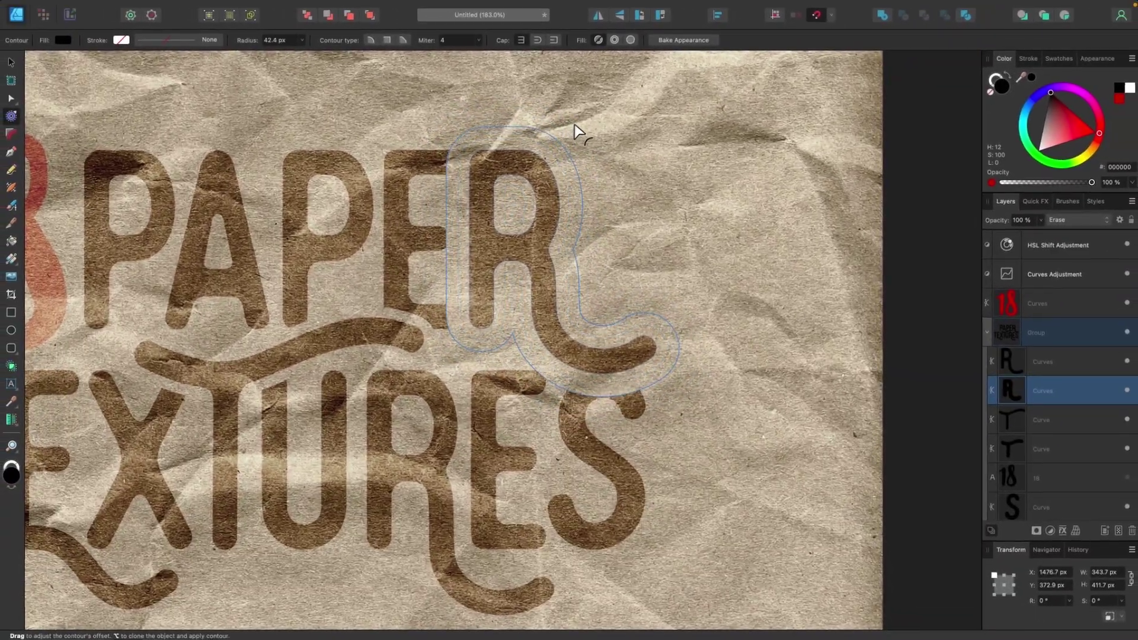
pyautogui.moveTo(574, 126); pyautogui.dragTo(566, 118)
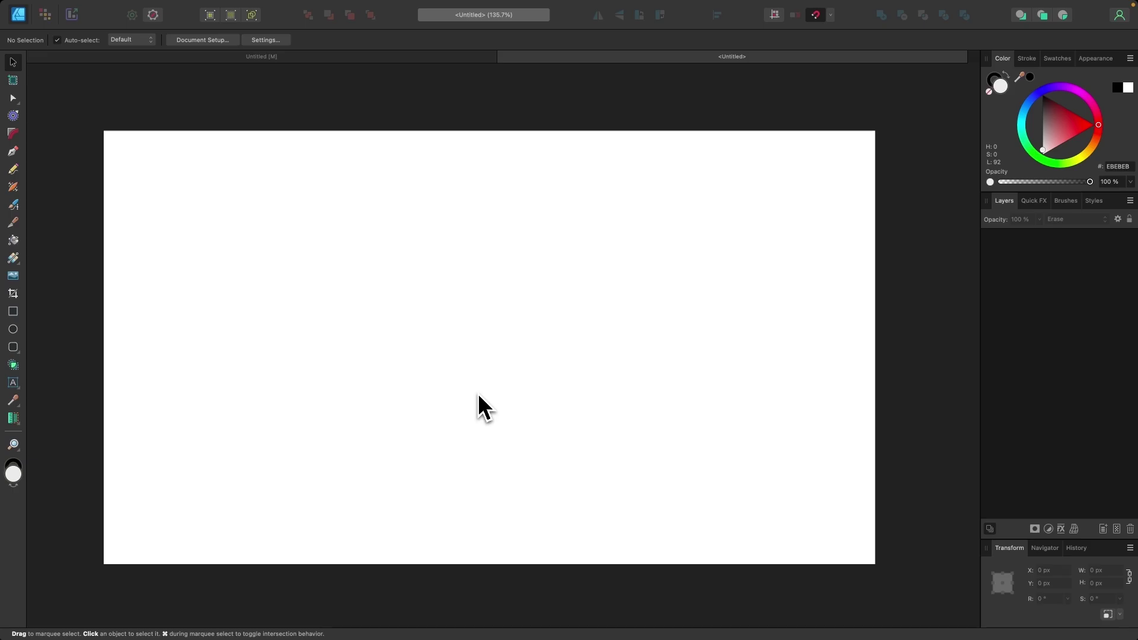
# Draw a rectangle near the page centre and fill it pure red
pyautogui.click(14, 312)
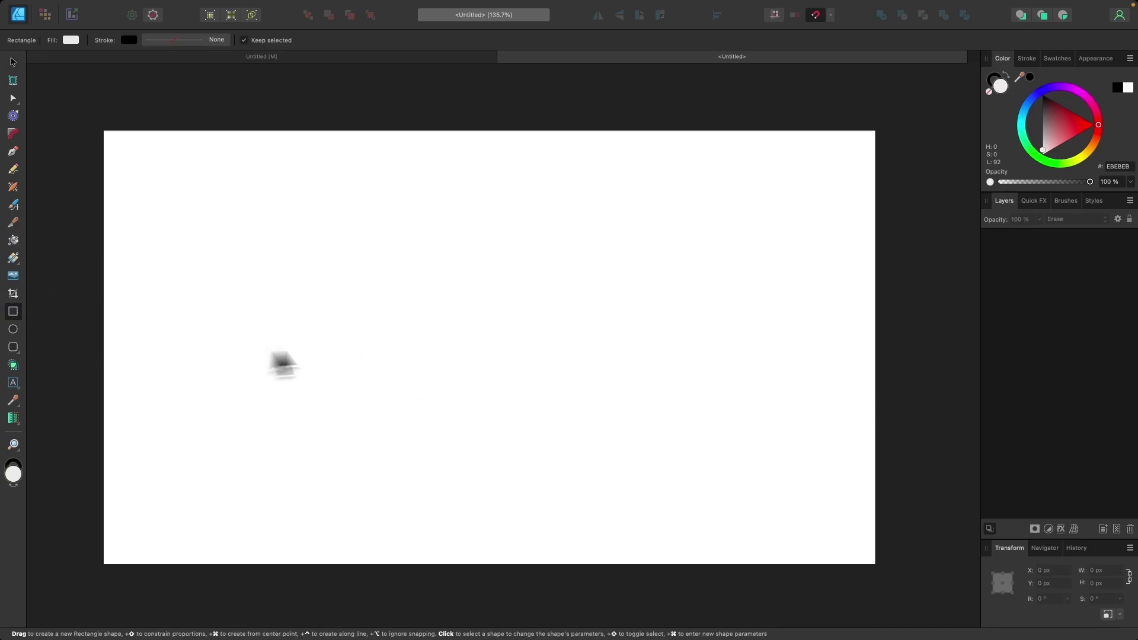
pyautogui.moveTo(386, 239); pyautogui.dragTo(602, 465)
pyautogui.click(1087, 127)
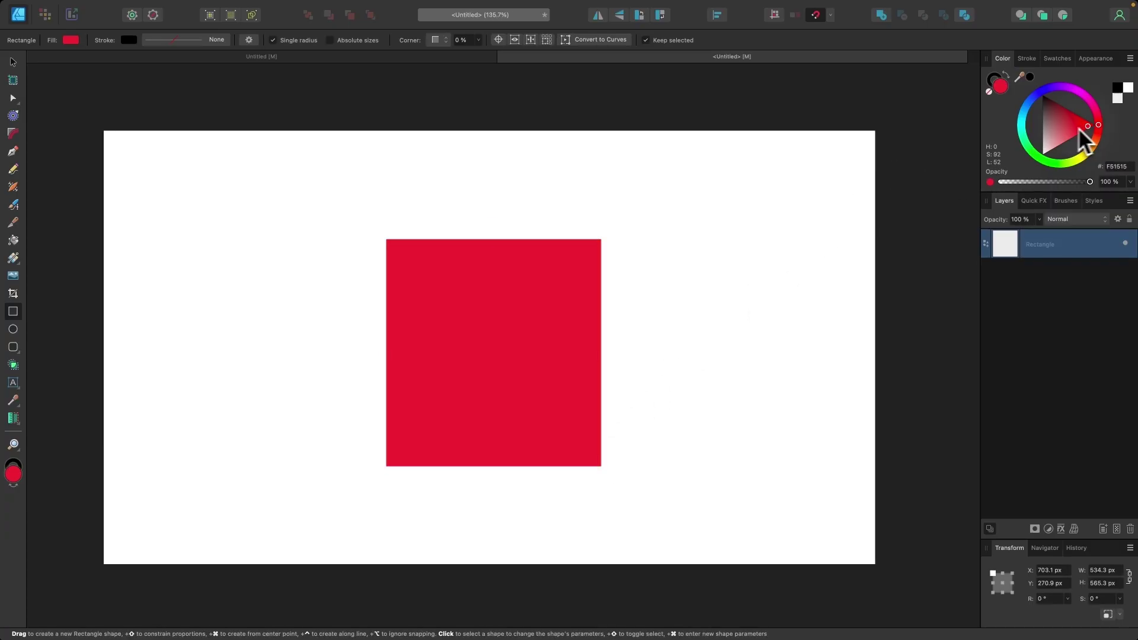
pyautogui.moveTo(1083, 140); pyautogui.dragTo(1125, 140)
# Draw an ellipse inside the red rectangle and colour it blue
pyautogui.click(13, 331)
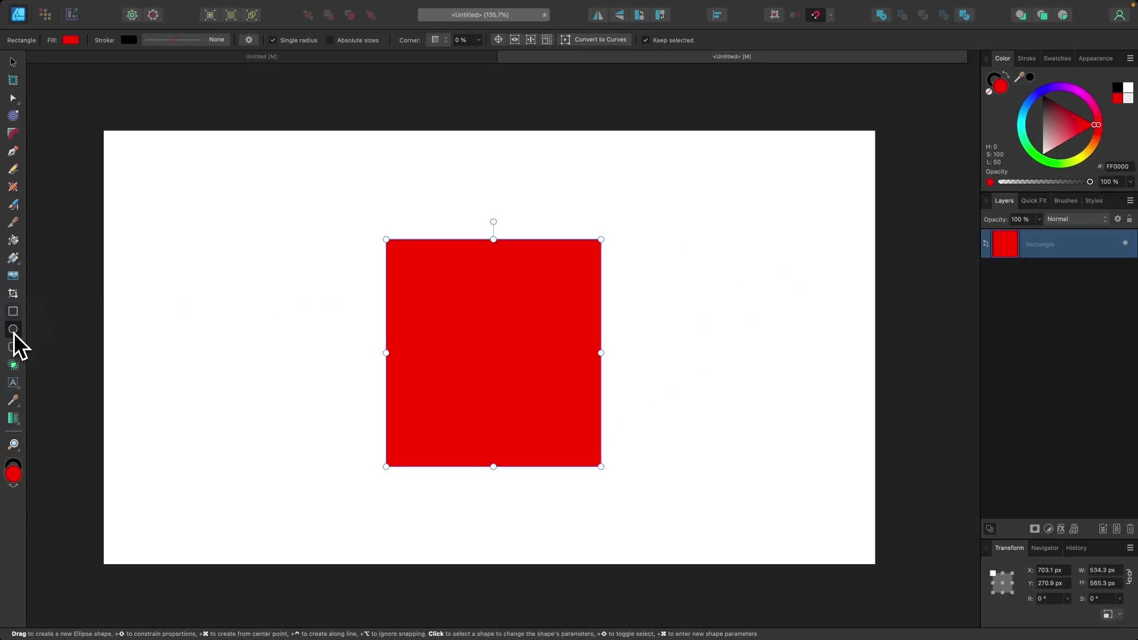
pyautogui.moveTo(428, 279); pyautogui.dragTo(563, 435)
pyautogui.click(1039, 96)
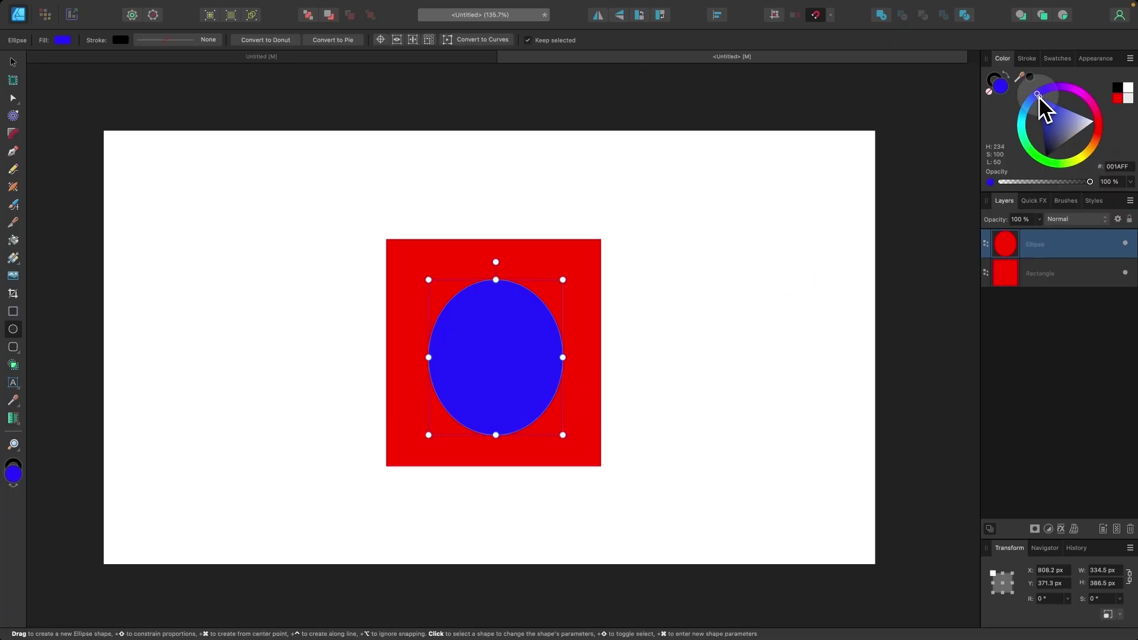
pyautogui.scroll(3, 610, 310)
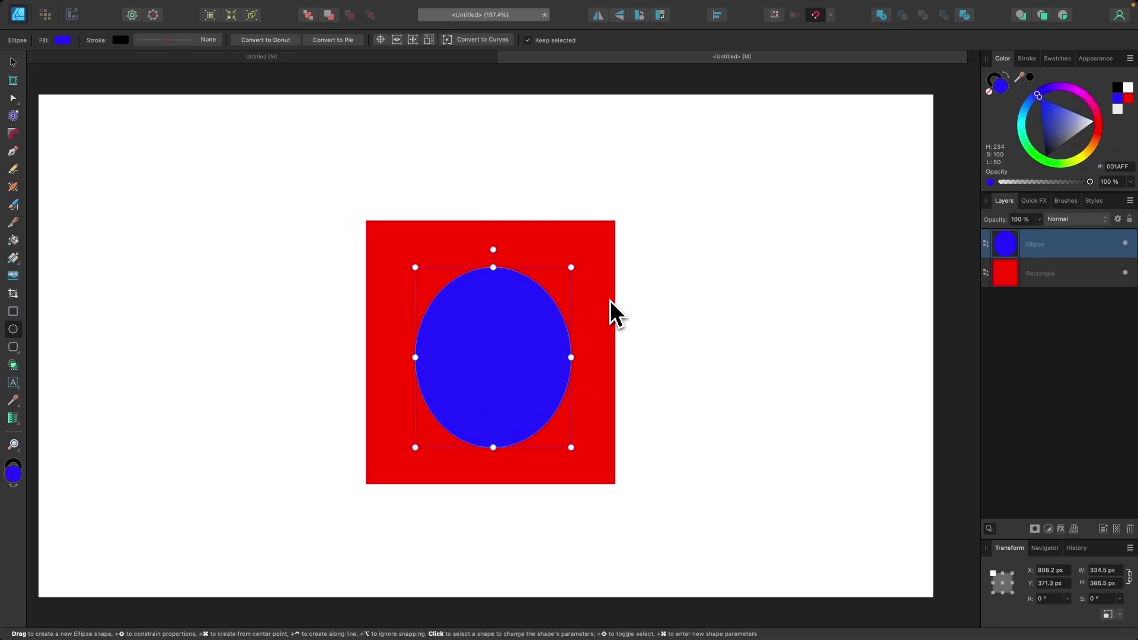
# Set the Ellipse layer's blend mode to Erase and nudge it slightly up-left
pyautogui.click(13, 62)
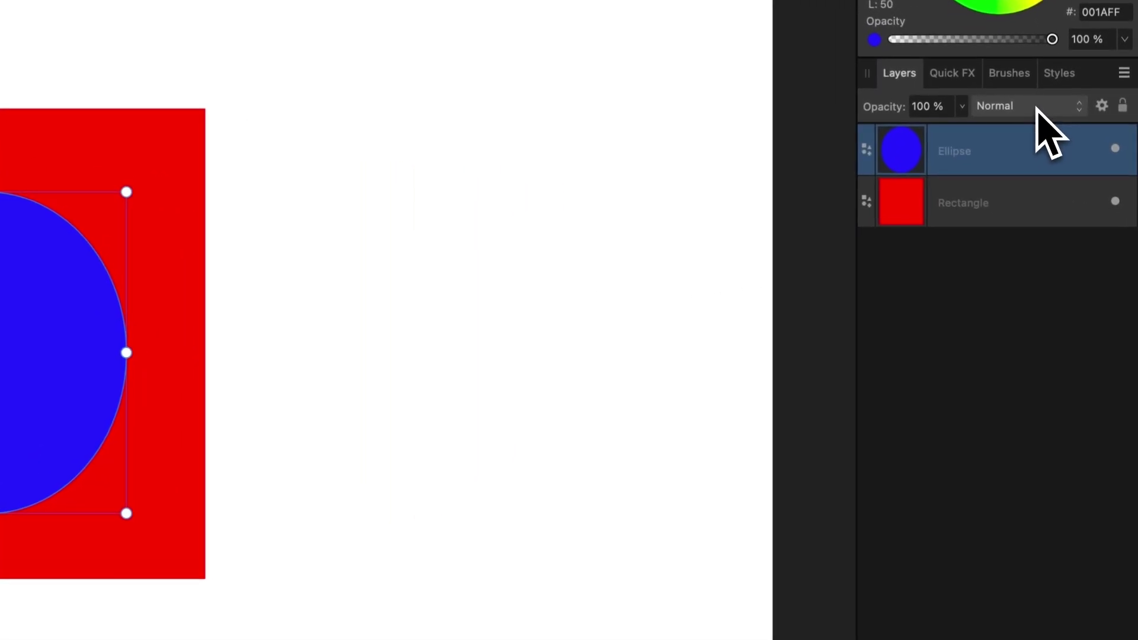
pyautogui.click(1082, 221)
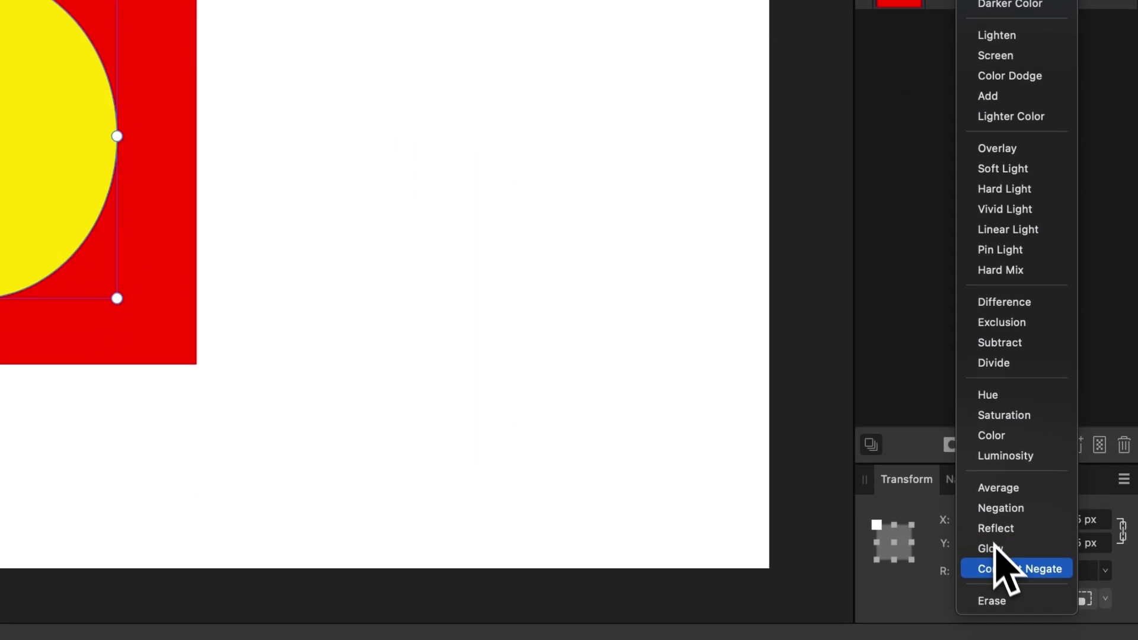
pyautogui.click(1002, 598)
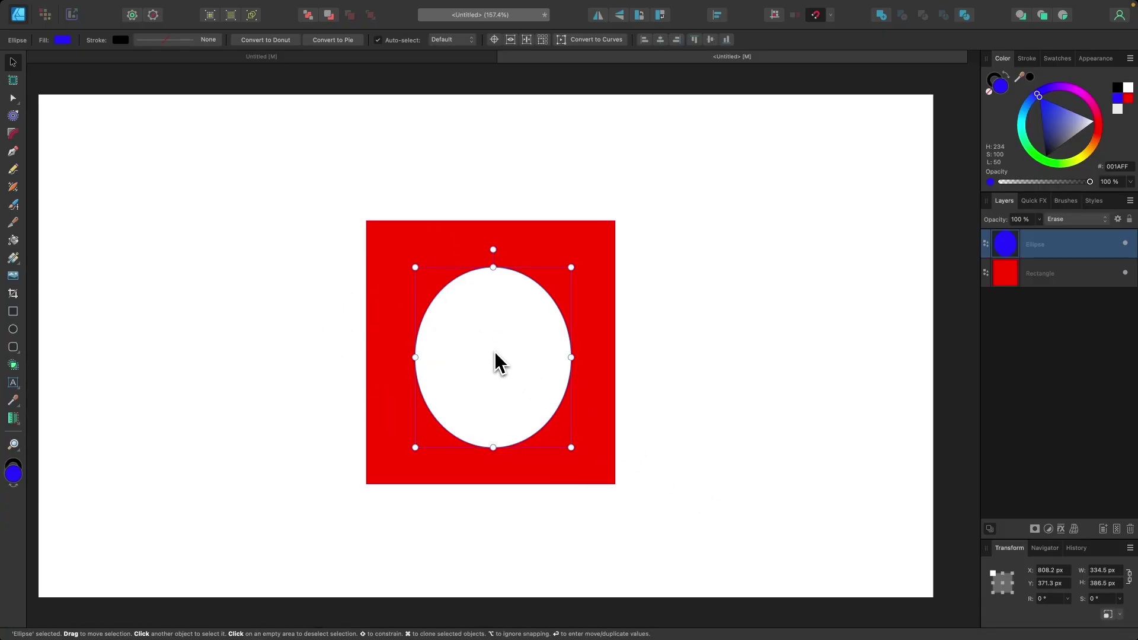
pyautogui.moveTo(495, 358)
pyautogui.mouseDown()
pyautogui.moveTo(445, 338)
pyautogui.moveTo(491, 381)
pyautogui.moveTo(497, 355)
pyautogui.mouseUp()
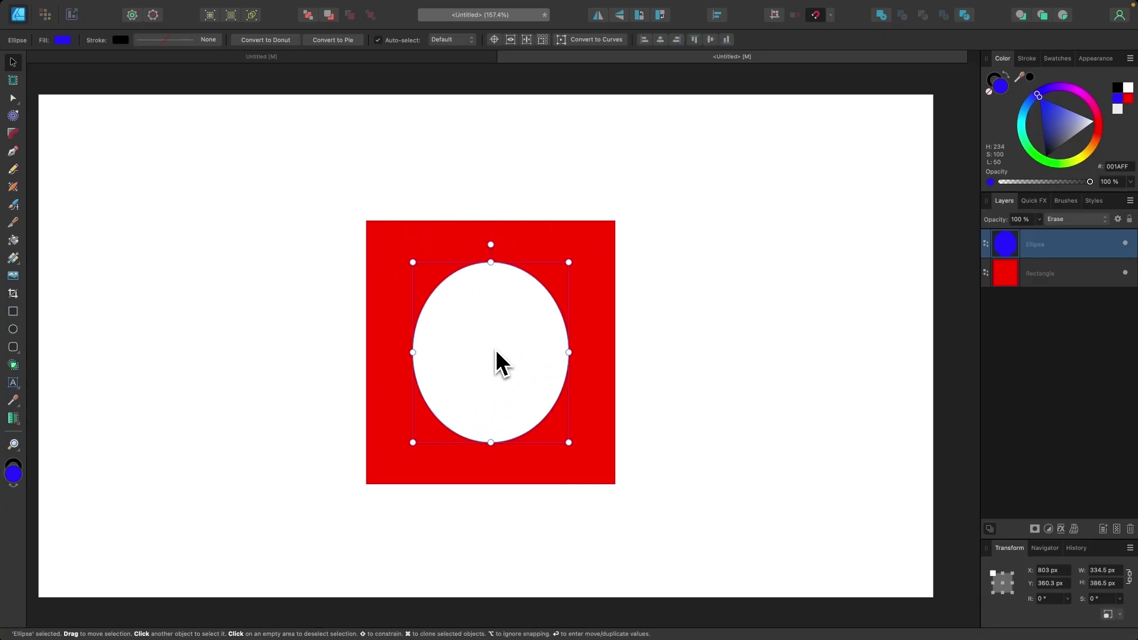
pyautogui.scroll(-3, 300, 342)
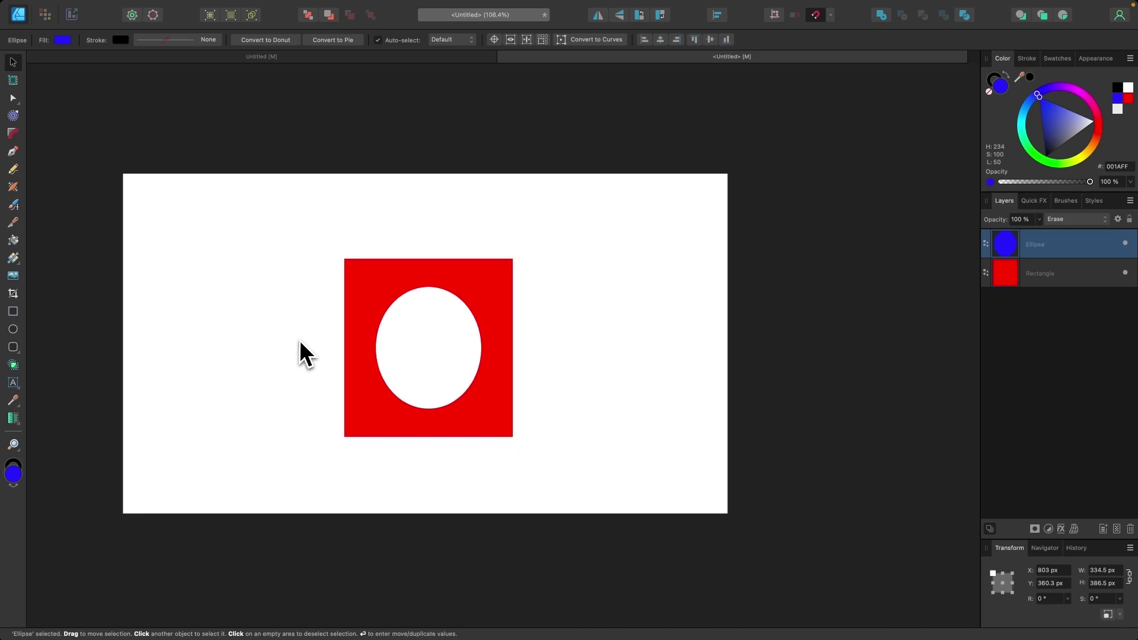
pyautogui.scroll(-1, 300, 342)
pyautogui.scroll(2, 299, 343)
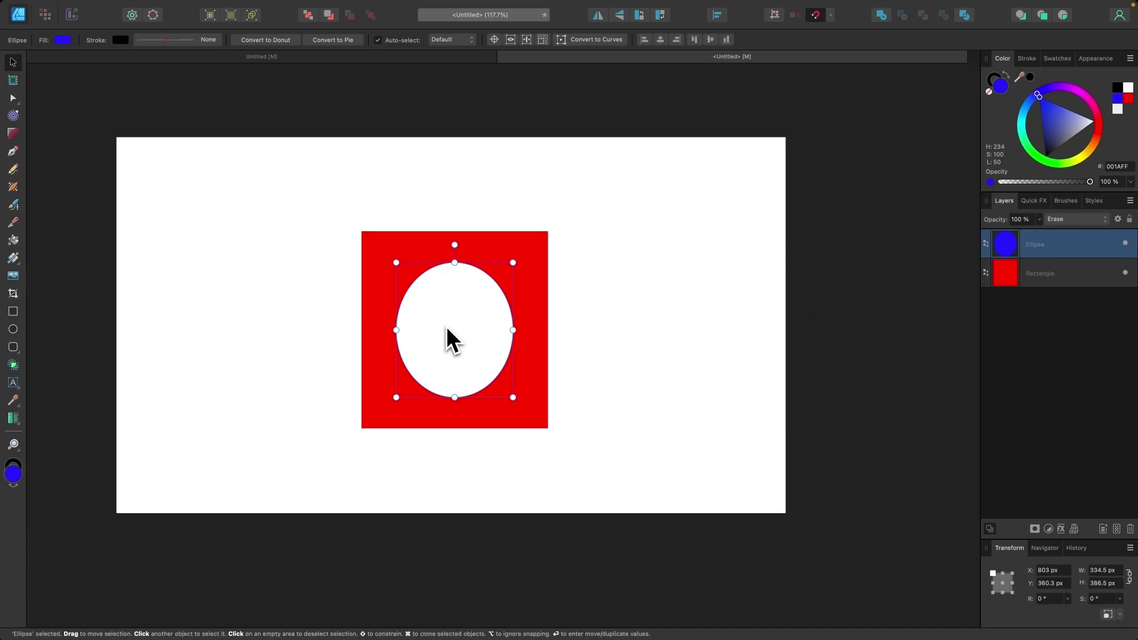
# Draw a page-sized green rectangle and move it to the bottom of the layer stack
pyautogui.click(637, 311)
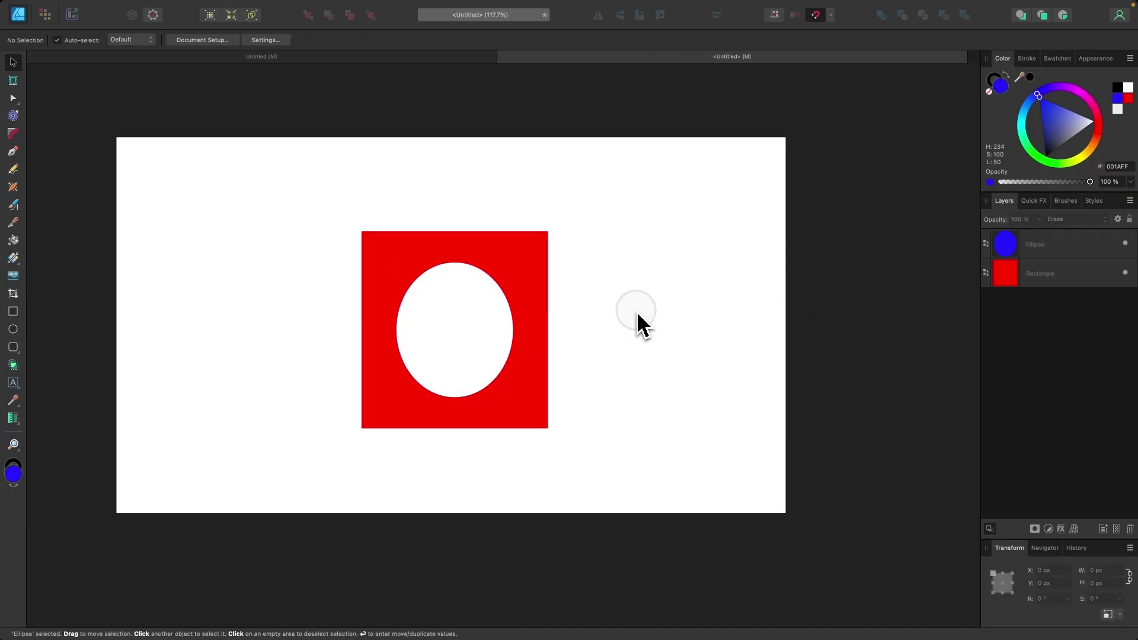
pyautogui.click(13, 312)
pyautogui.moveTo(116, 138); pyautogui.dragTo(786, 514)
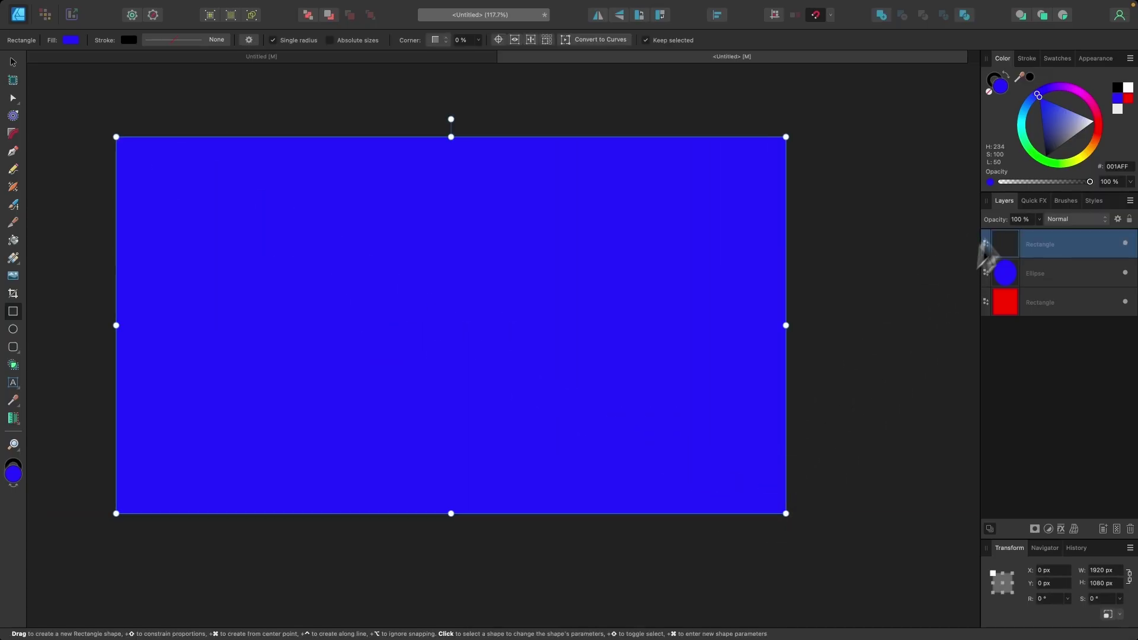
pyautogui.click(1043, 157)
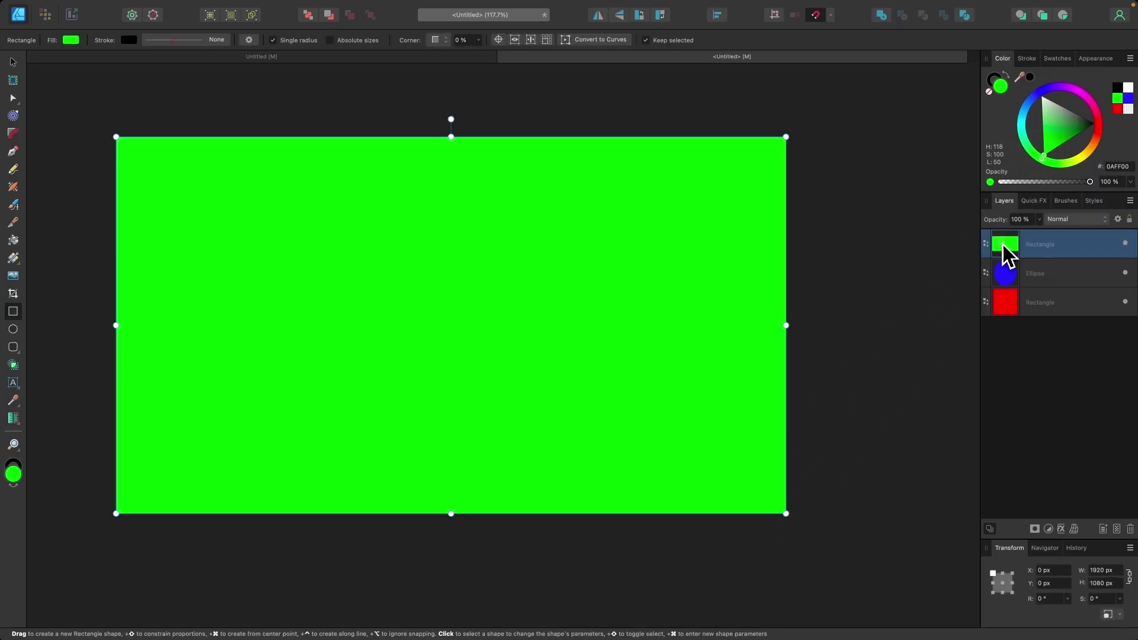
pyautogui.moveTo(1008, 255); pyautogui.dragTo(1064, 379)
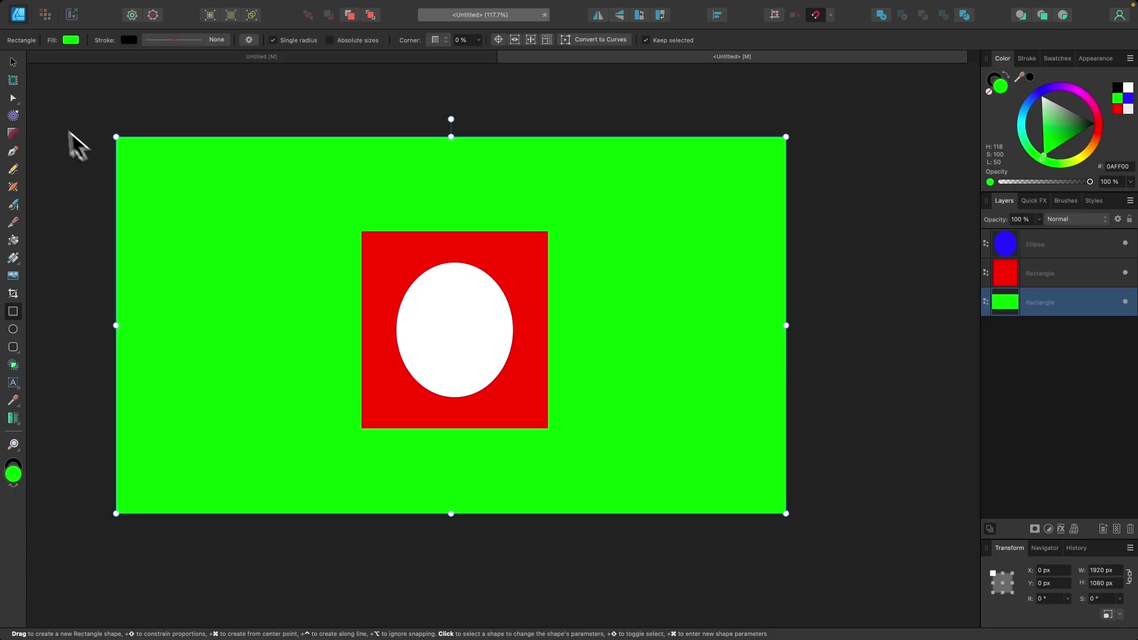
# Move the erasing ellipse to test the hole, then select it together with the red square
pyautogui.click(17, 62)
pyautogui.click(485, 334)
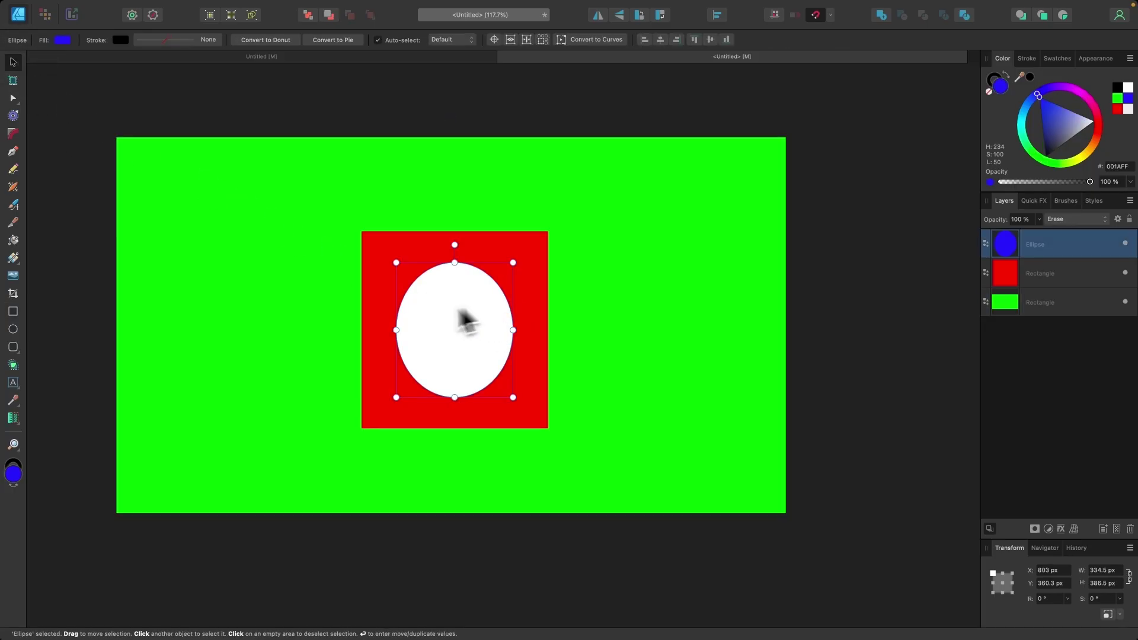
pyautogui.moveTo(480, 332)
pyautogui.mouseDown()
pyautogui.moveTo(447, 333)
pyautogui.moveTo(475, 325)
pyautogui.mouseUp()
pyautogui.scroll(3, 475, 326)
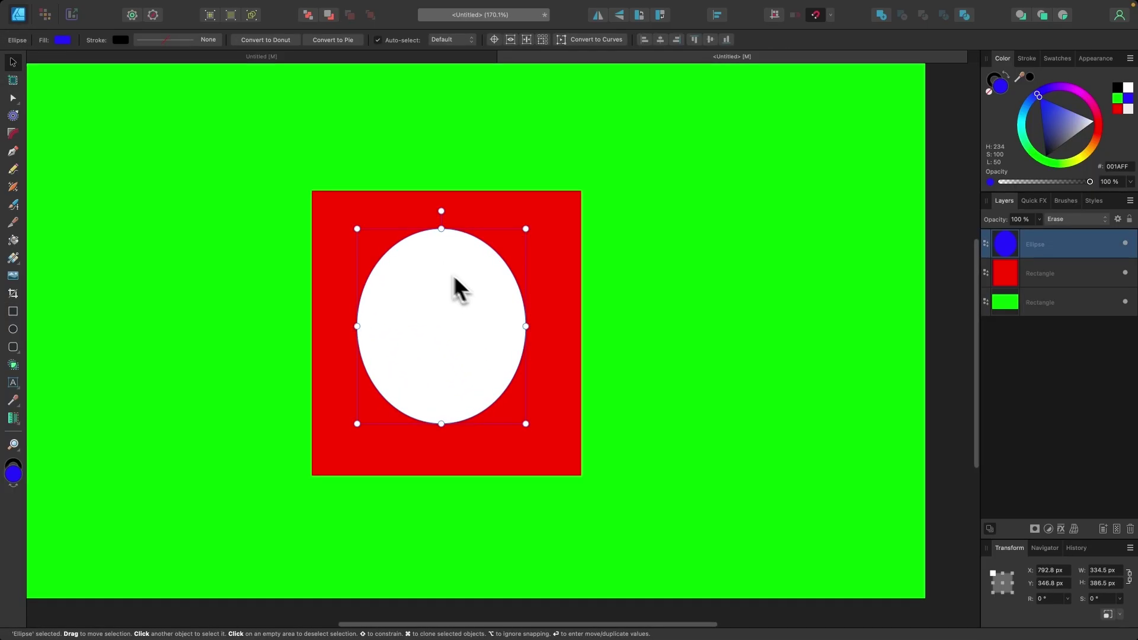
pyautogui.scroll(-3, 354, 289)
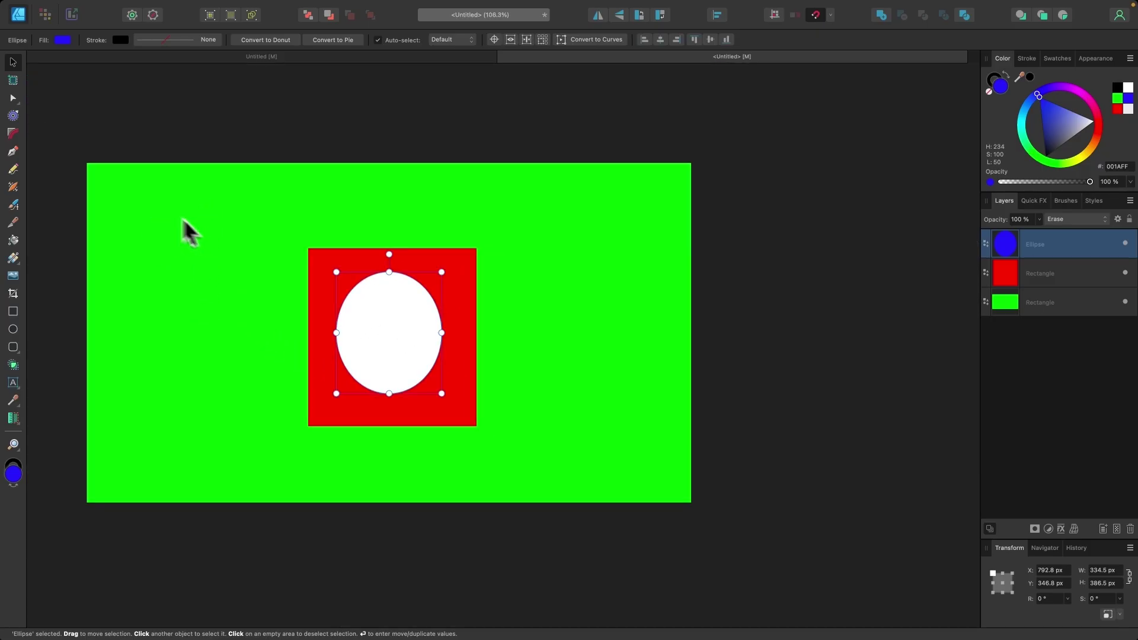
pyautogui.scroll(-2, 252, 282)
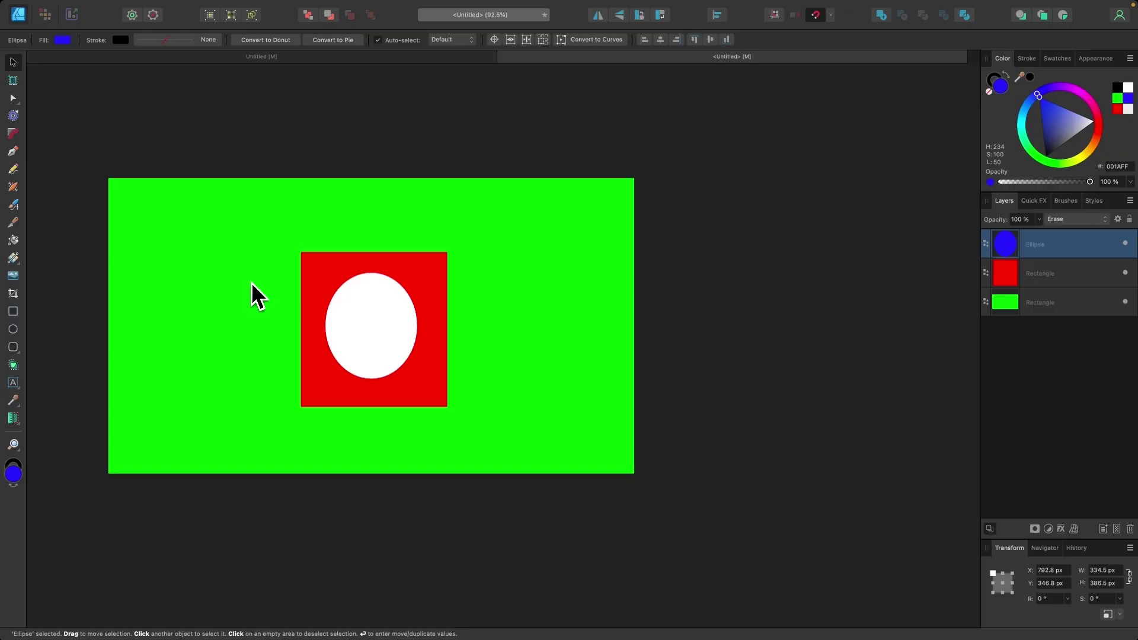
pyautogui.scroll(3, 438, 343)
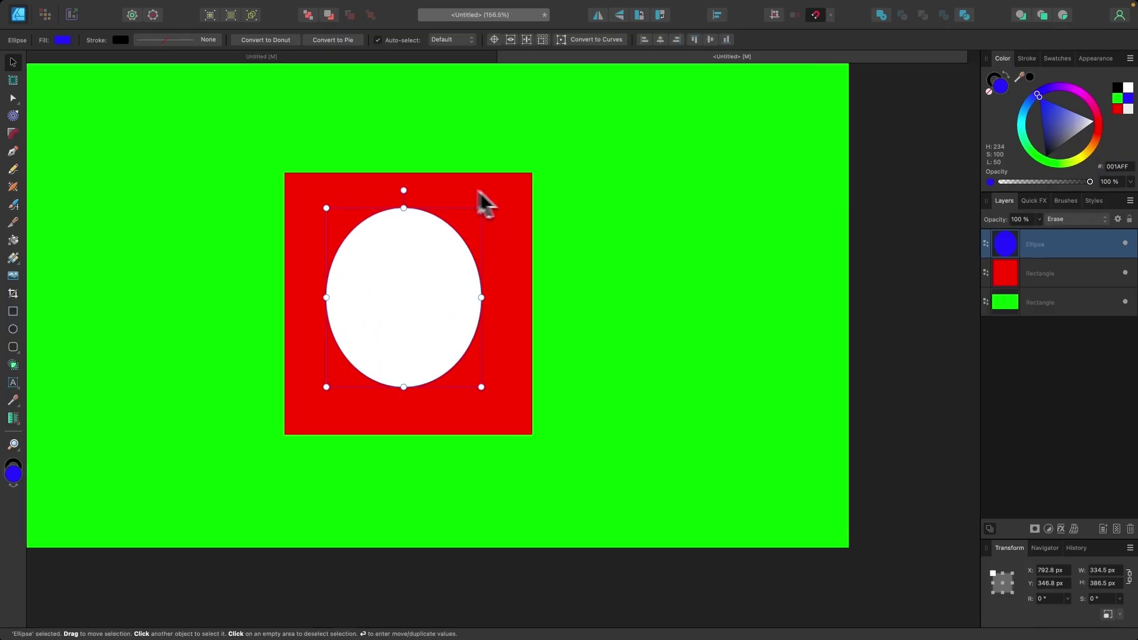
pyautogui.scroll(-3, 560, 336)
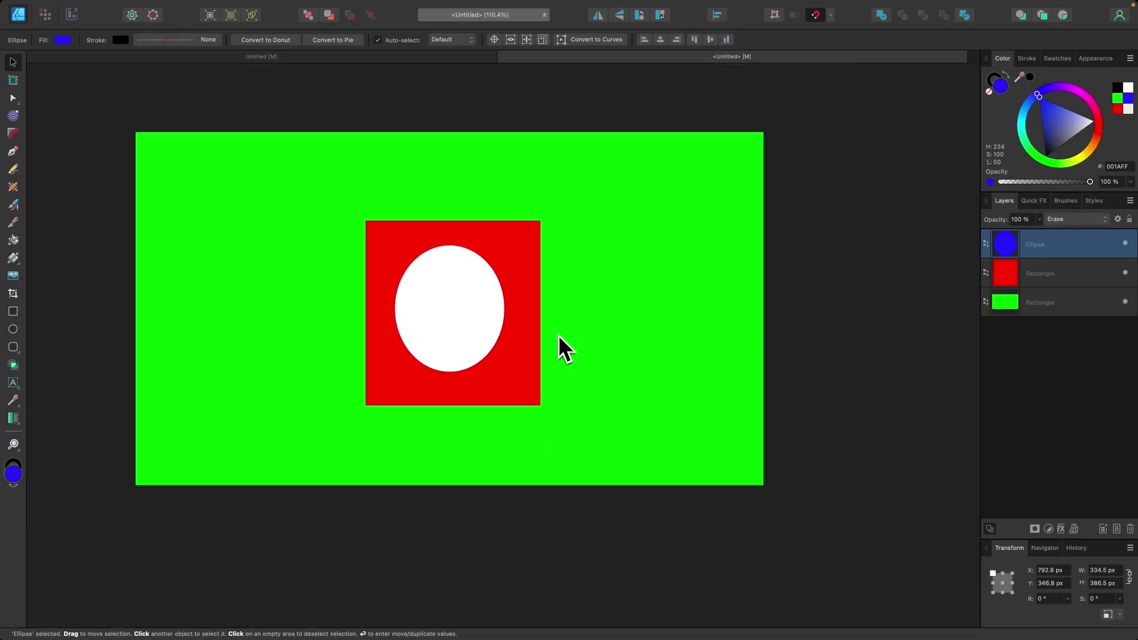
pyautogui.moveTo(623, 547); pyautogui.dragTo(358, 156)
# Group the ellipse with the red square via Layer > Group and move the group up-right
pyautogui.scroll(3, 446, 254)
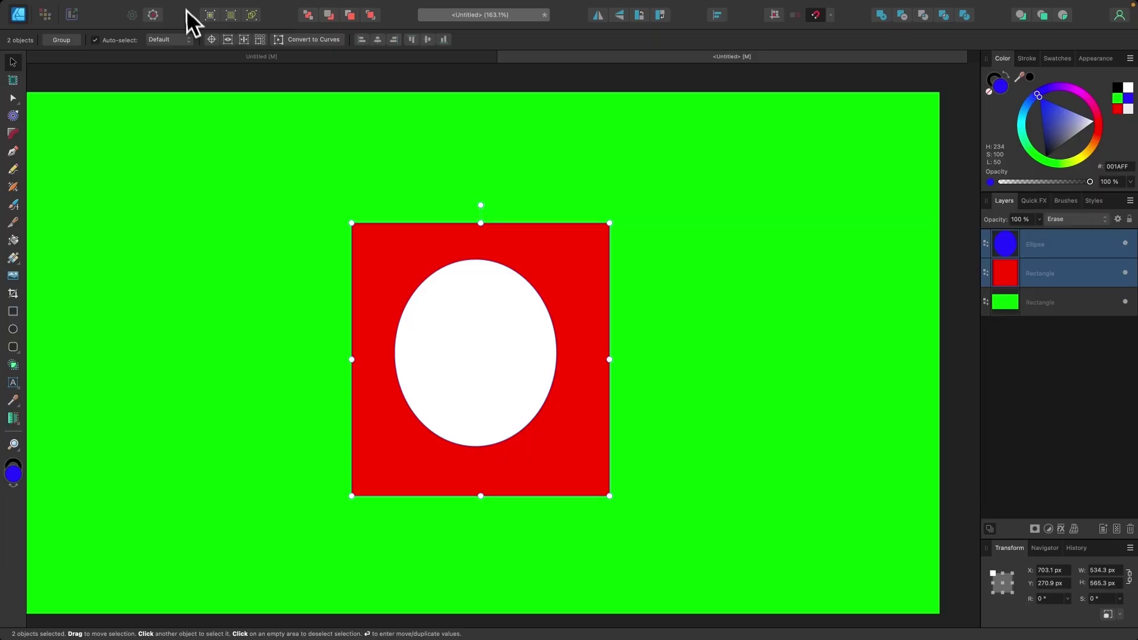
pyautogui.click(208, 7)
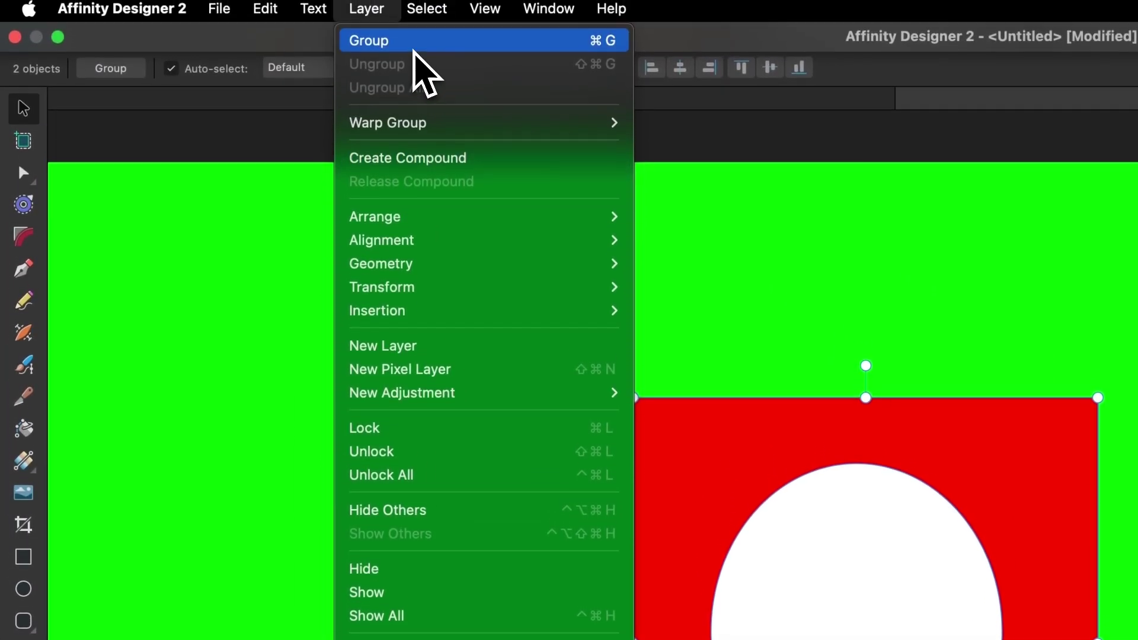
pyautogui.click(426, 24)
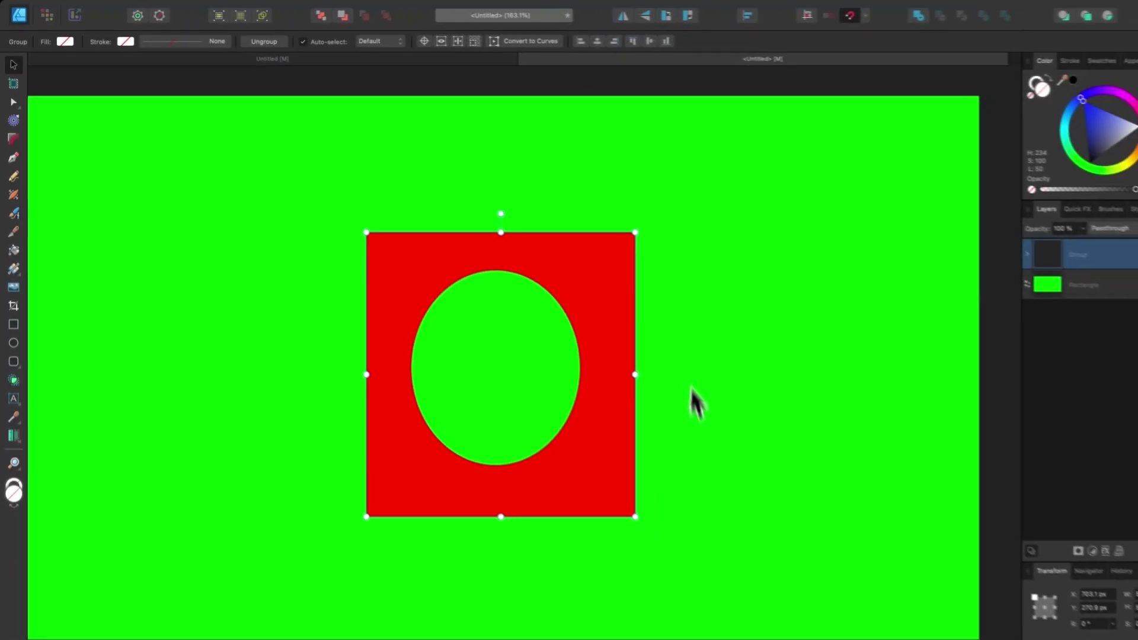
pyautogui.scroll(-3, 692, 387)
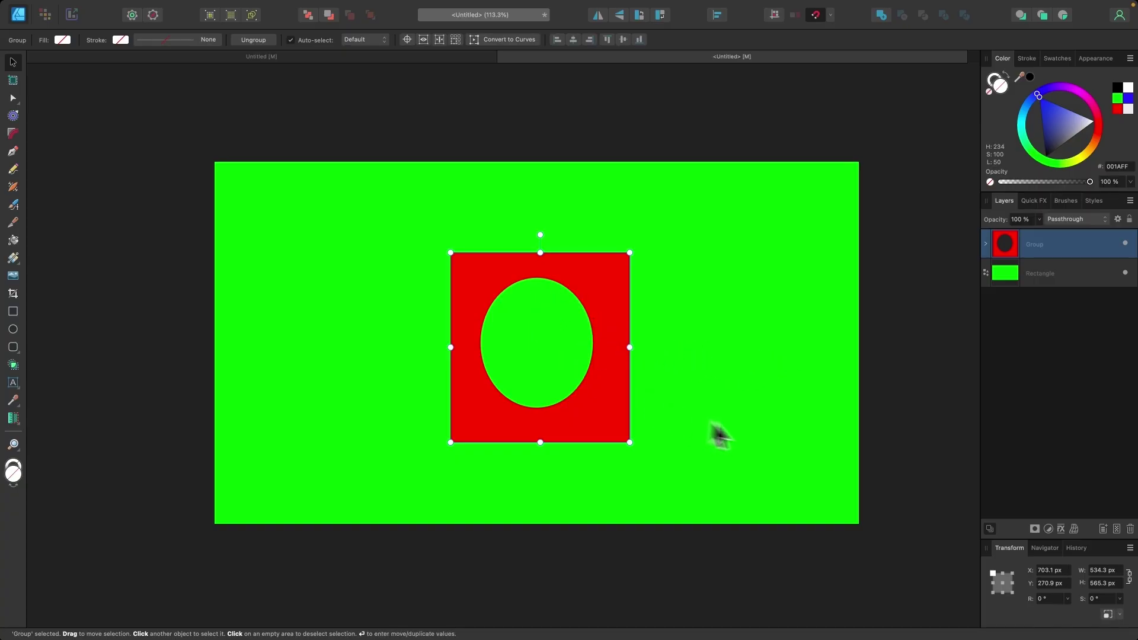
pyautogui.moveTo(576, 421); pyautogui.dragTo(553, 407)
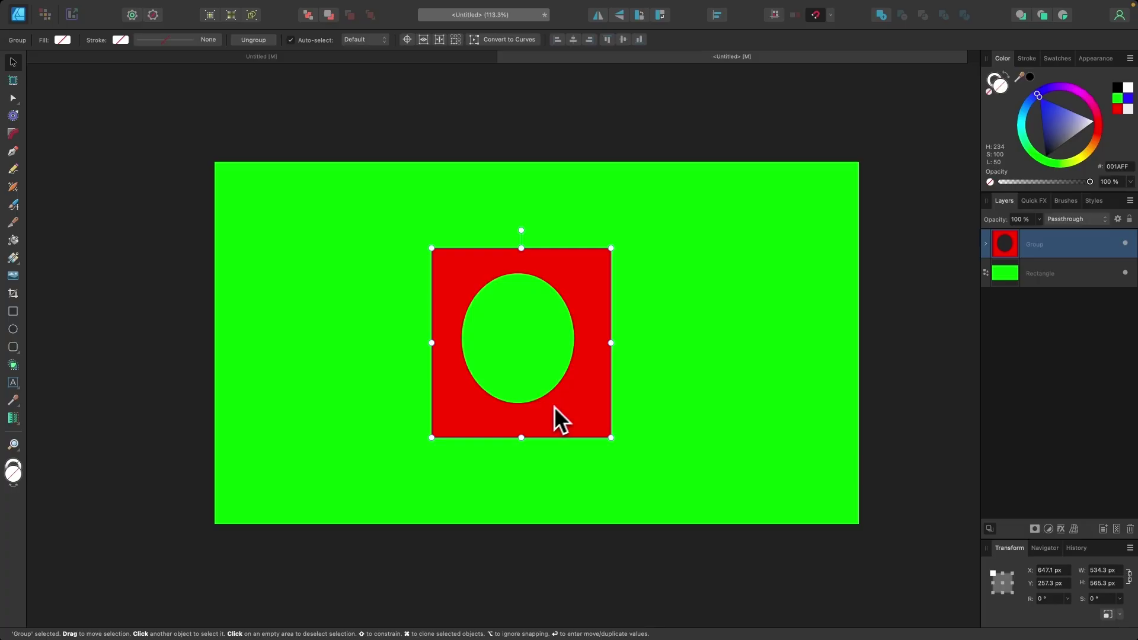
# Narrow the green rectangle to 1648.5 px wide, then select the red square group
pyautogui.click(818, 386)
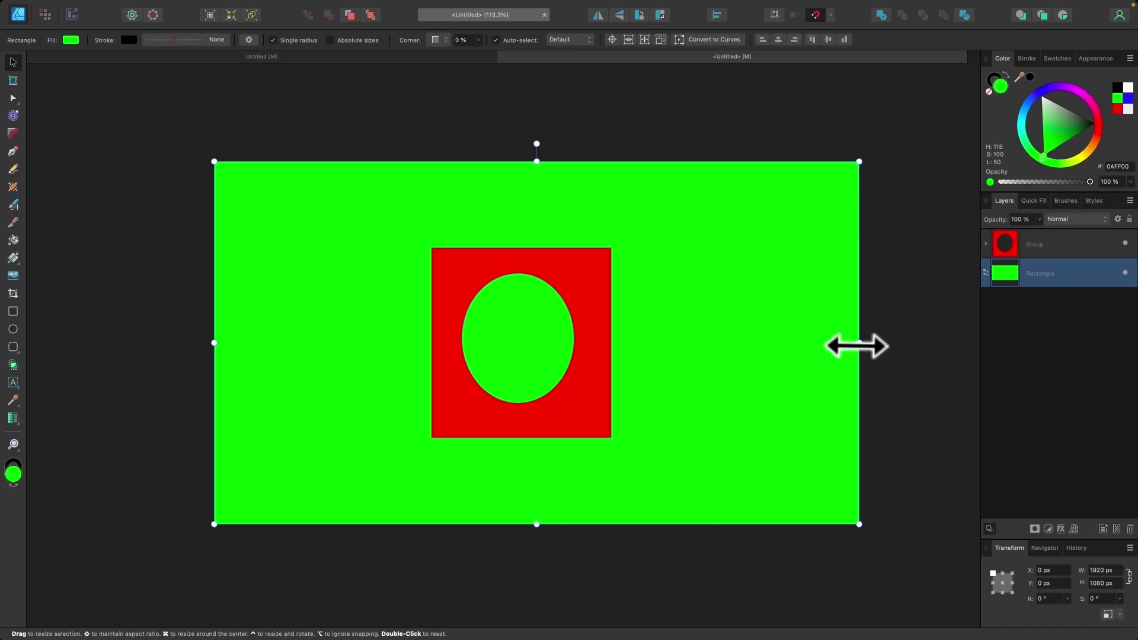
pyautogui.moveTo(859, 342); pyautogui.dragTo(763, 364)
pyautogui.scroll(3, 443, 348)
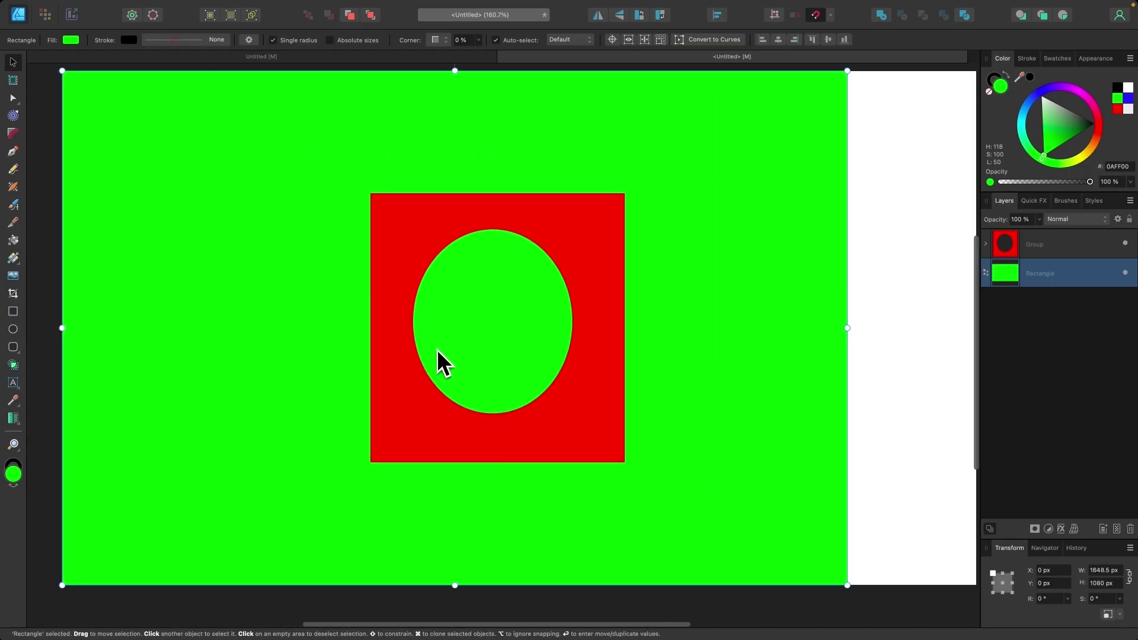
pyautogui.click(595, 404)
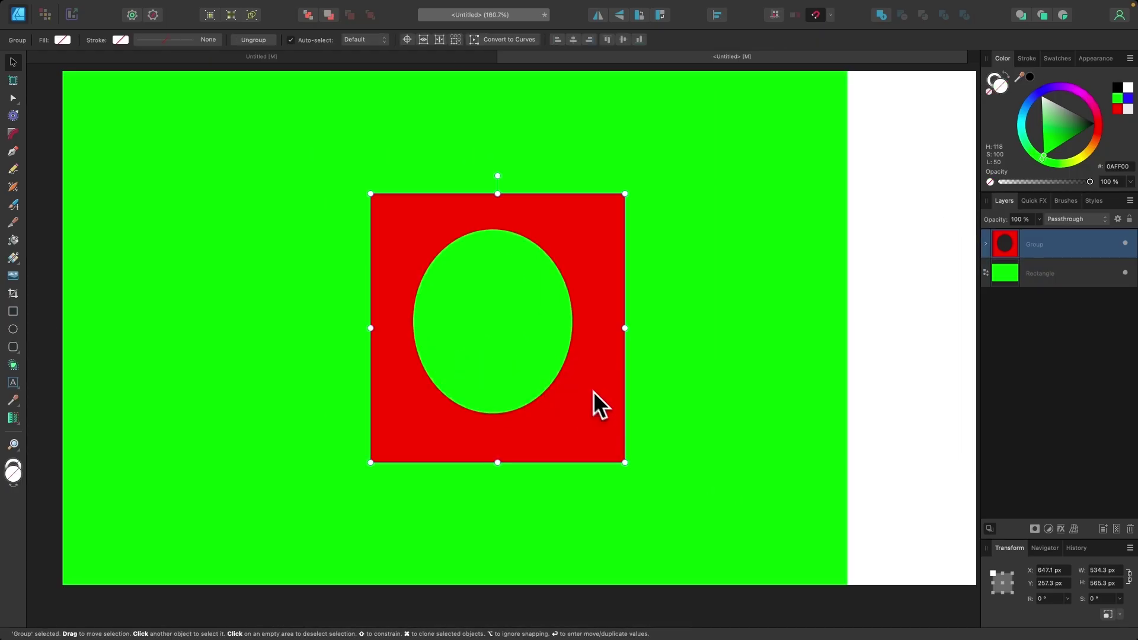
# Select the Ellipse inside the group, resize it slightly, and set its blend mode back to Normal
pyautogui.click(986, 245)
pyautogui.click(1019, 283)
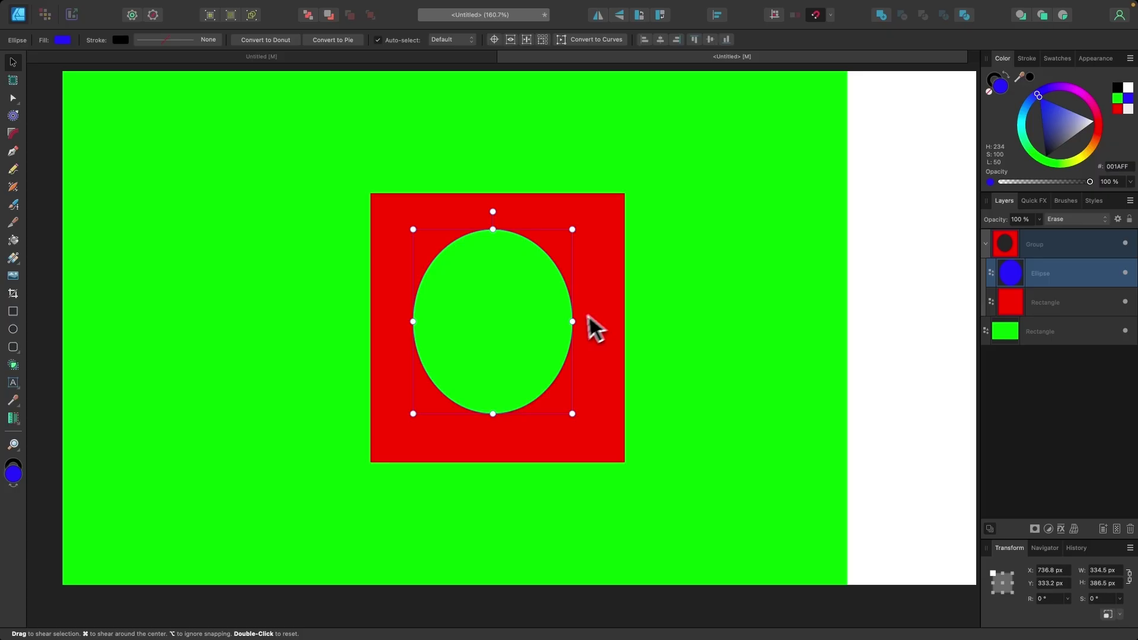
pyautogui.moveTo(570, 323)
pyautogui.mouseDown()
pyautogui.moveTo(507, 326)
pyautogui.moveTo(730, 340)
pyautogui.moveTo(571, 325)
pyautogui.moveTo(583, 335)
pyautogui.mouseUp()
pyautogui.click(1076, 221)
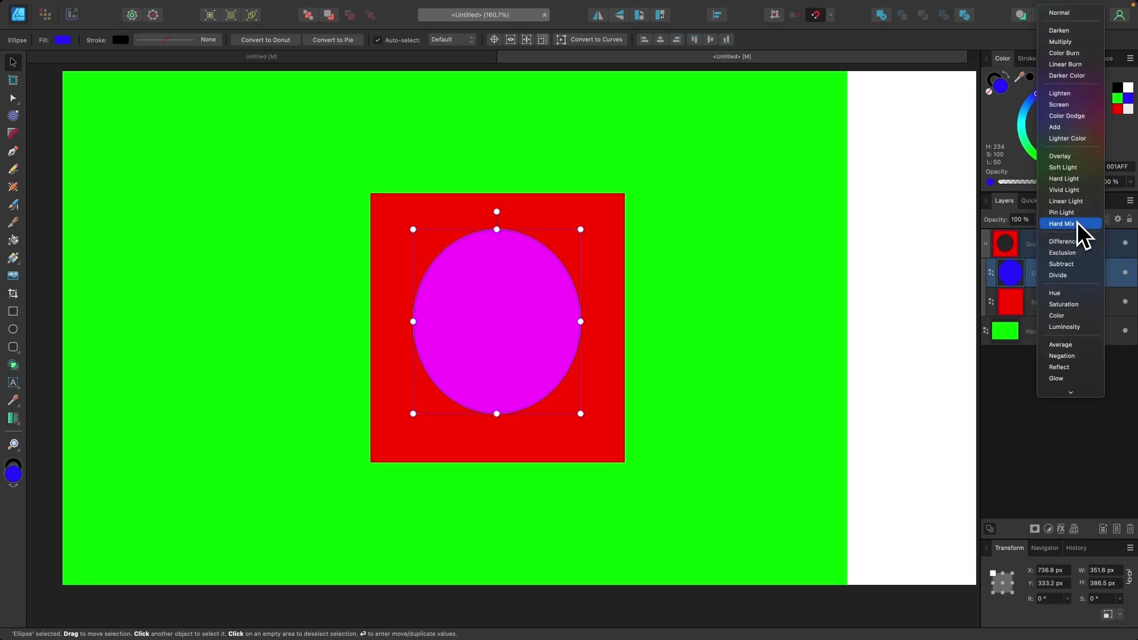
pyautogui.click(1070, 13)
pyautogui.scroll(-2, 477, 336)
pyautogui.click(828, 358)
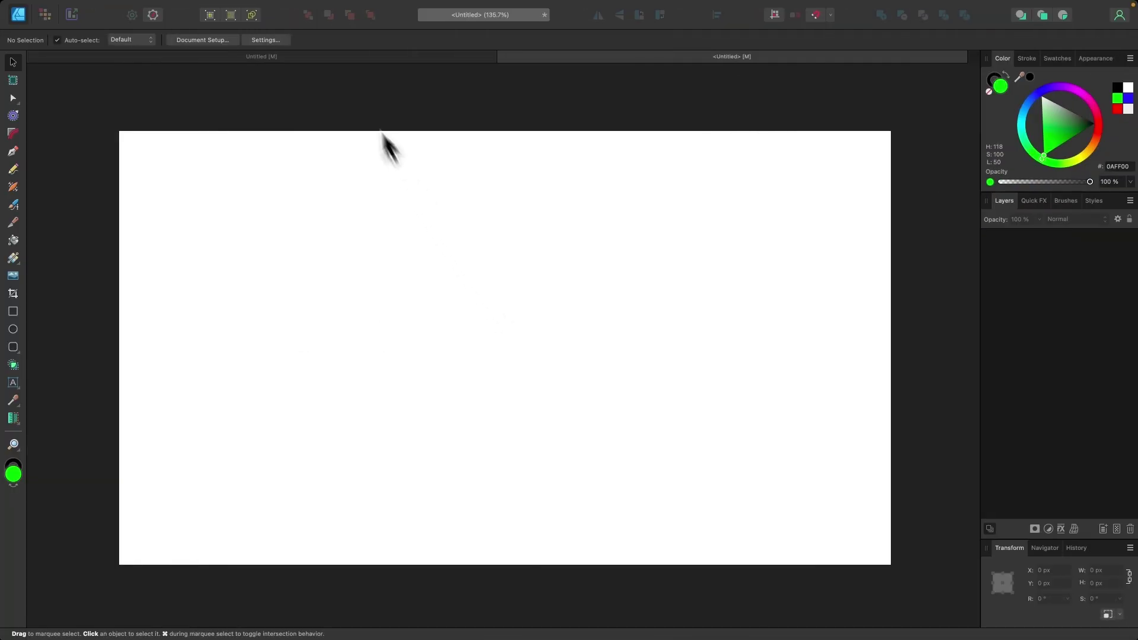
# Search Pixabay stock for 'paper texture' and drag the crumpled paper photo onto the page
pyautogui.moveTo(354, 2)
pyautogui.click(304, 7)
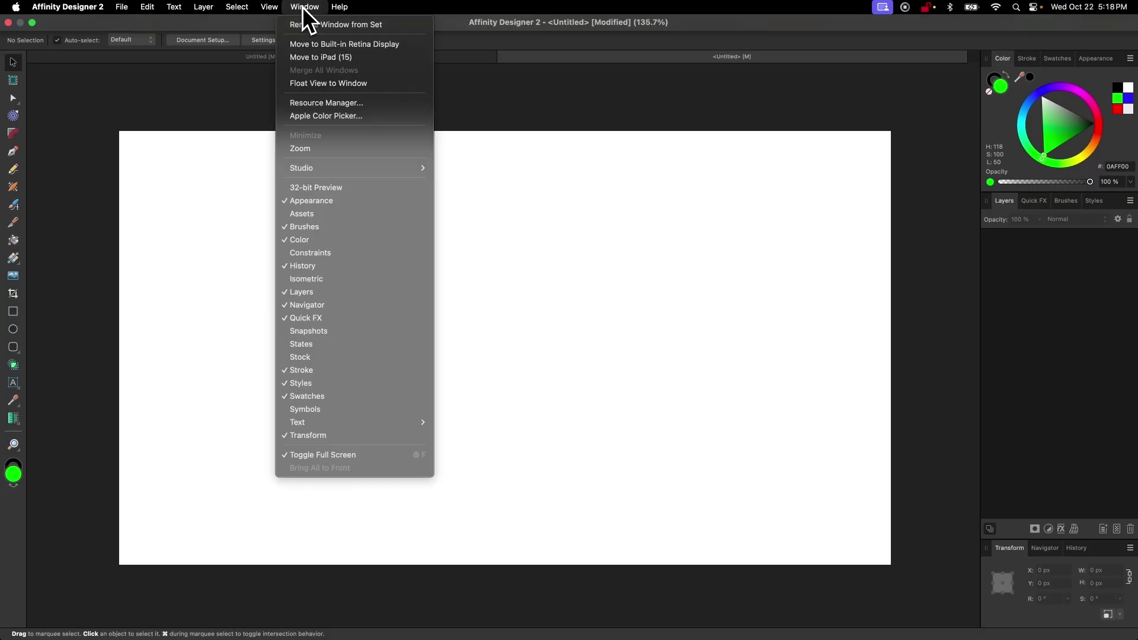
pyautogui.click(330, 358)
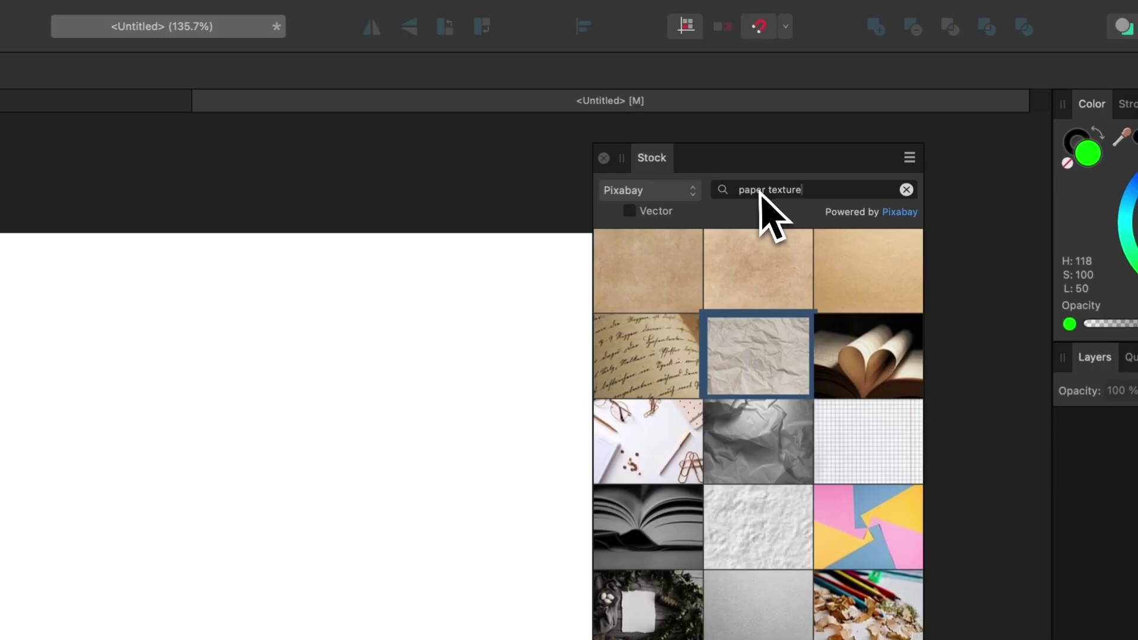
pyautogui.tripleClick(844, 105)
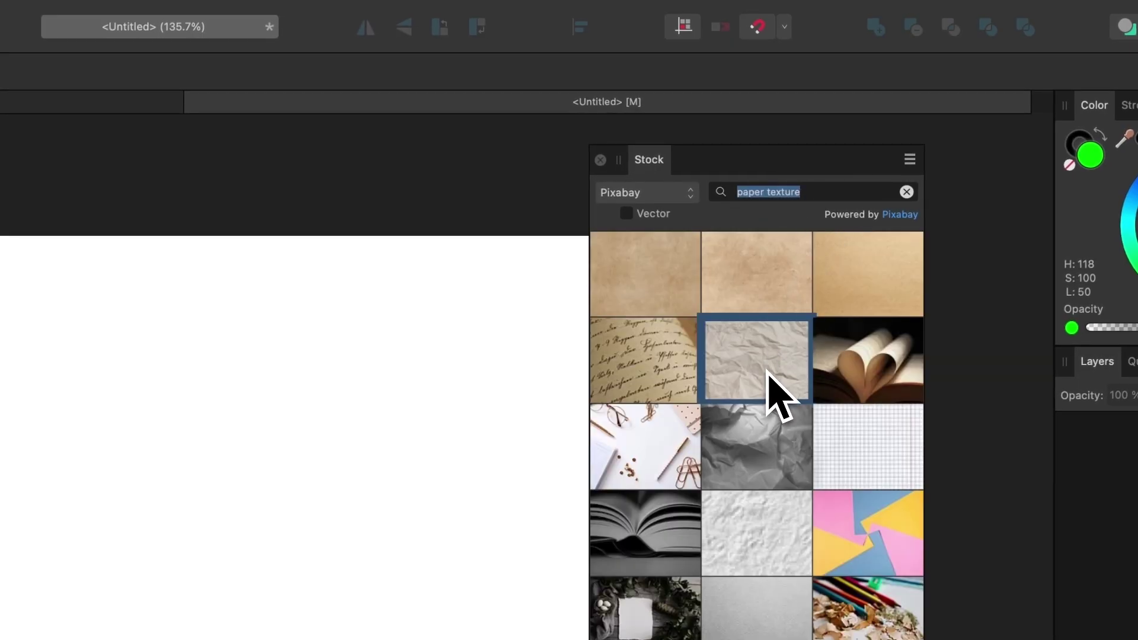
pyautogui.moveTo(769, 379); pyautogui.dragTo(0, 616)
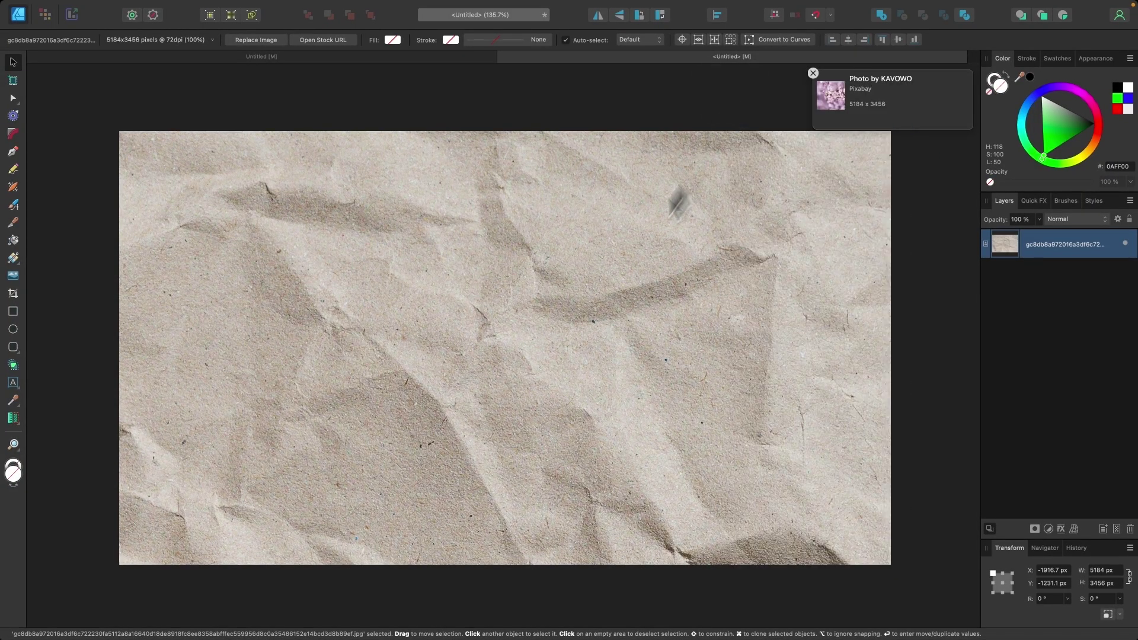
# Dismiss the photo credit notice and centre the photo horizontally and vertically on the page
pyautogui.scroll(-3, 561, 336)
pyautogui.click(813, 73)
pyautogui.scroll(-4, 582, 298)
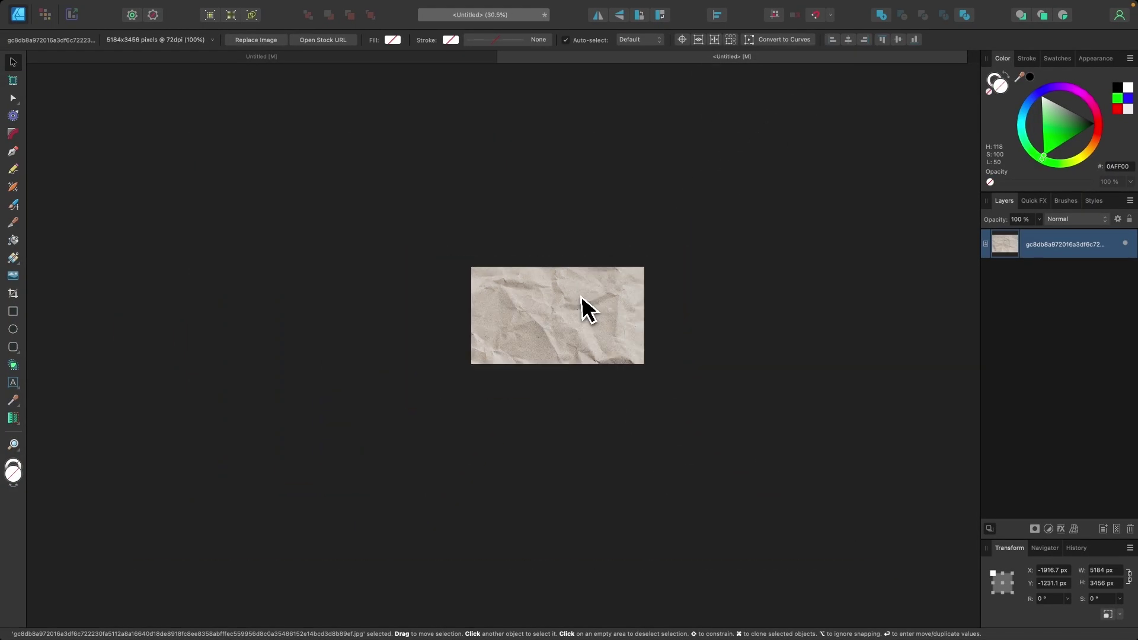
pyautogui.click(848, 39)
pyautogui.click(900, 41)
pyautogui.scroll(2, 655, 233)
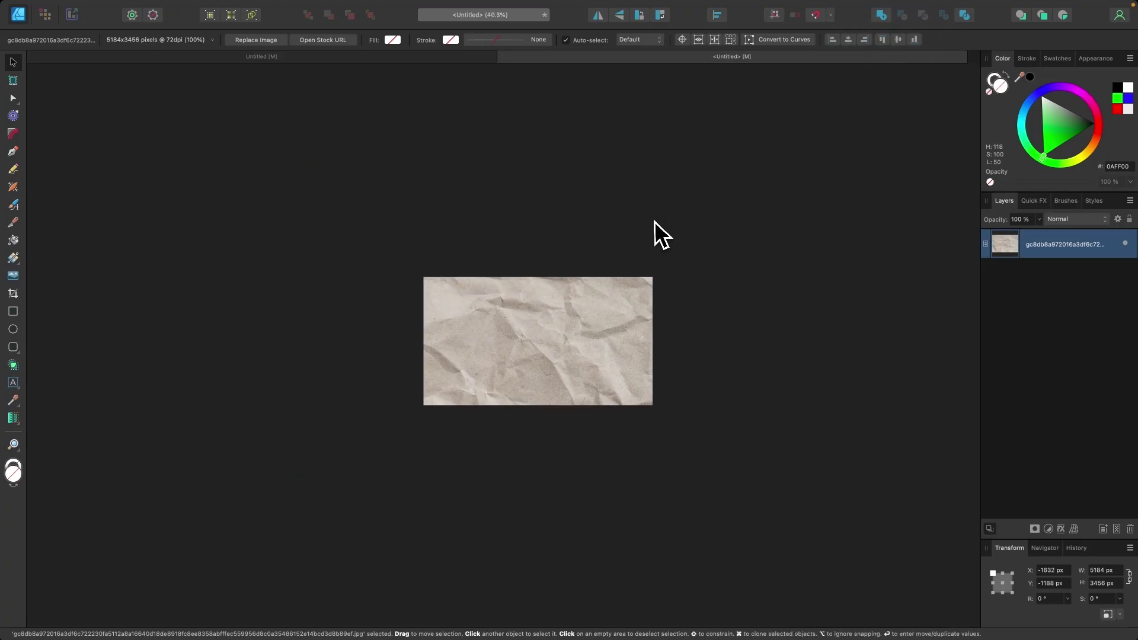
# Scale the paper photo to 2024.8 × 1349.9 px to cover the page, and lock it
pyautogui.moveTo(856, 333); pyautogui.dragTo(668, 323)
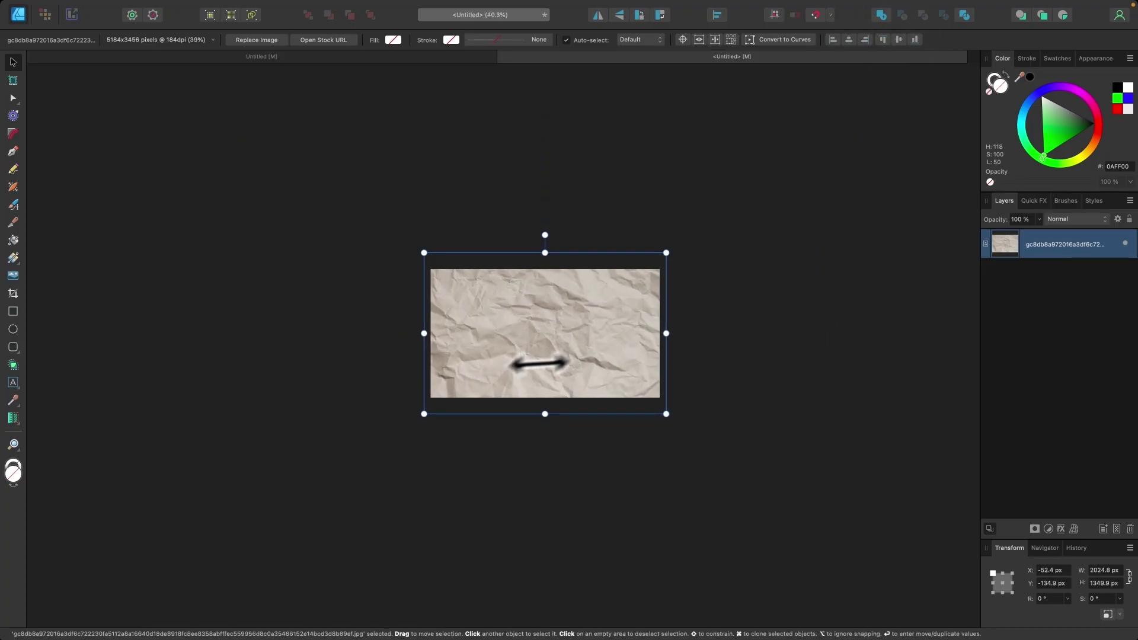
pyautogui.scroll(3, 630, 278)
pyautogui.hscroll(-2, 652, 267)
pyautogui.scroll(3, 674, 259)
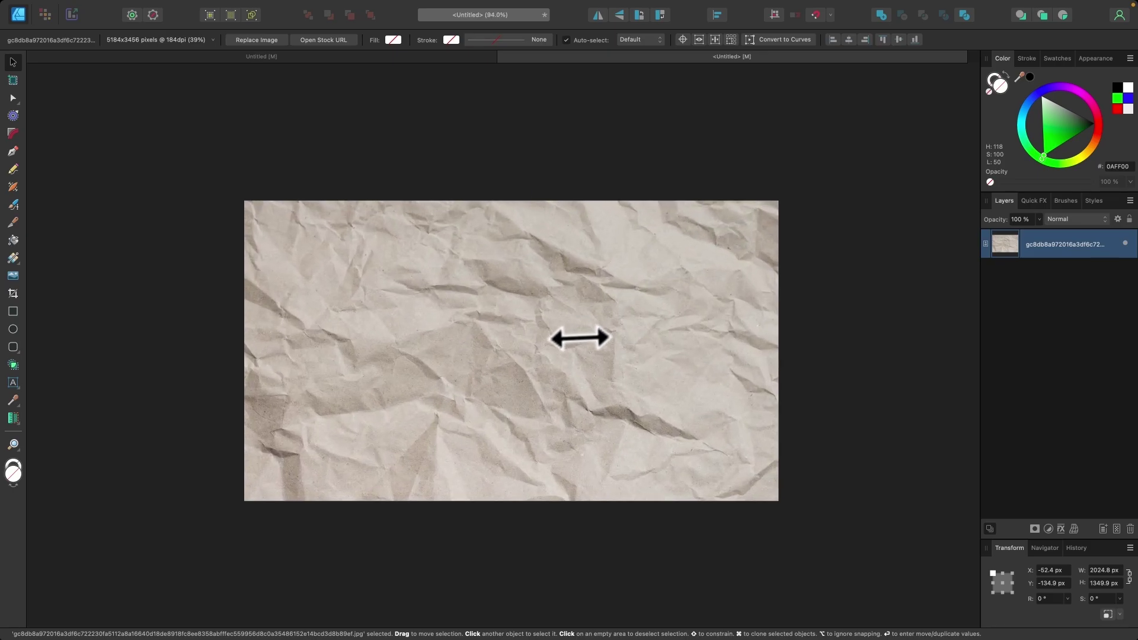
pyautogui.click(1121, 245)
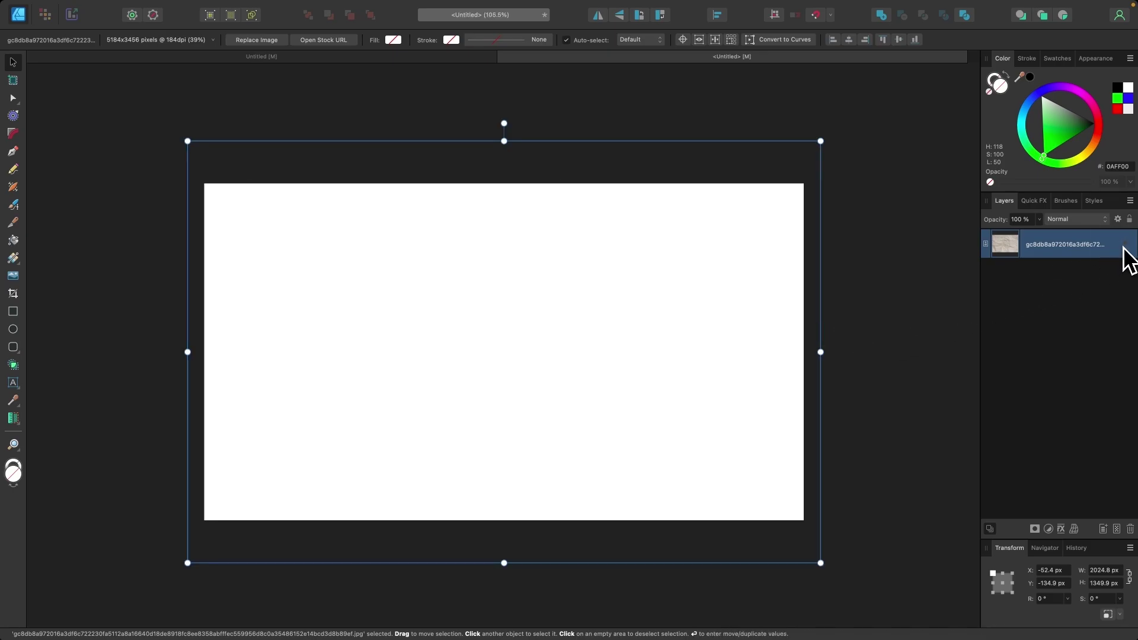
pyautogui.click(1125, 244)
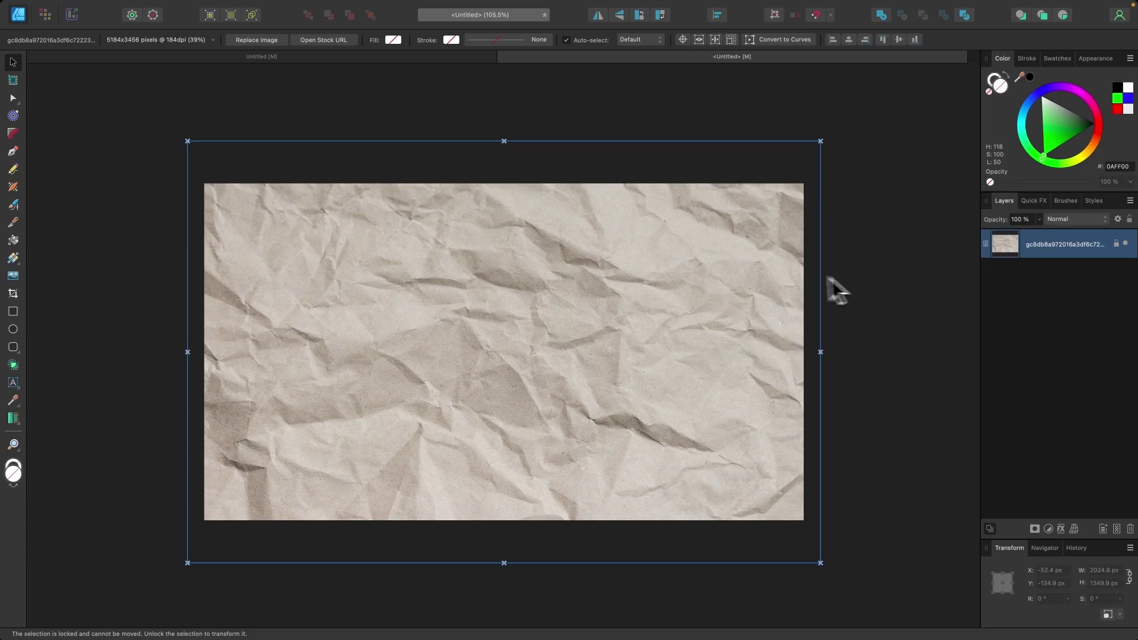
pyautogui.click(872, 281)
pyautogui.scroll(5, 456, 409)
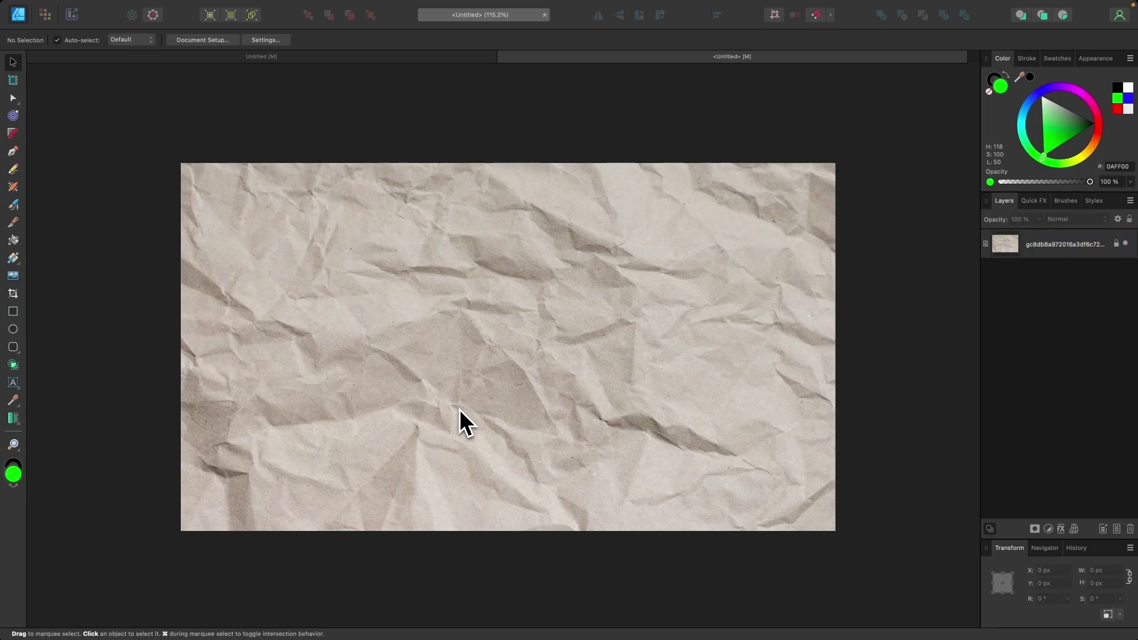
# Add the artistic text 'Paper Textures' in a large frame on the paper
pyautogui.click(13, 383)
pyautogui.moveTo(202, 178); pyautogui.dragTo(441, 275)
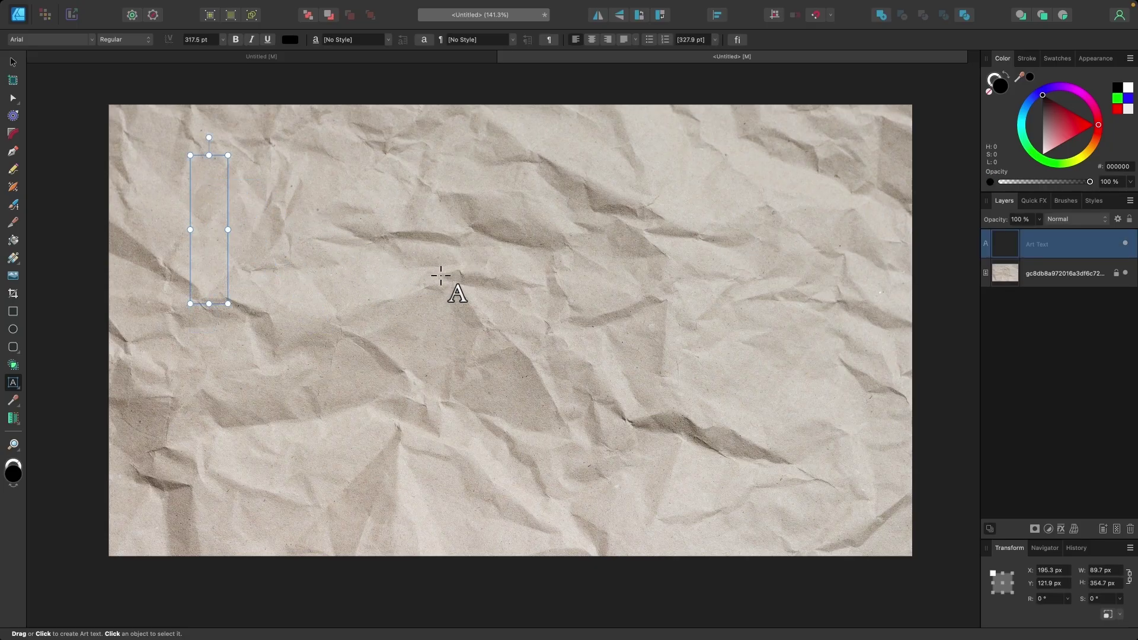
pyautogui.write('Paper ')
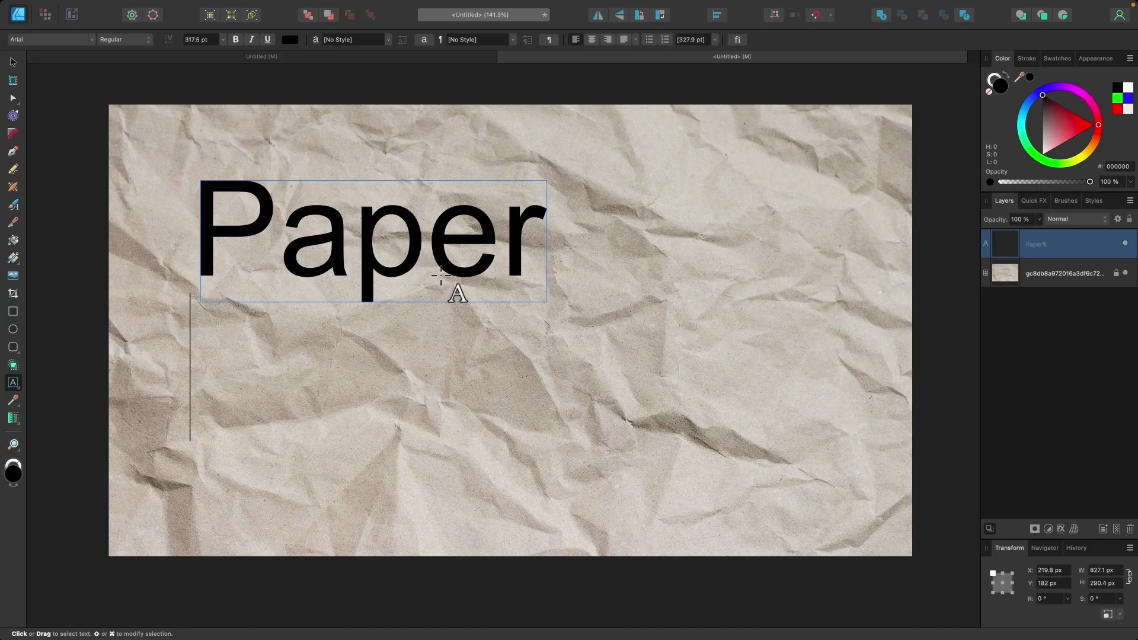
pyautogui.write('Textures')
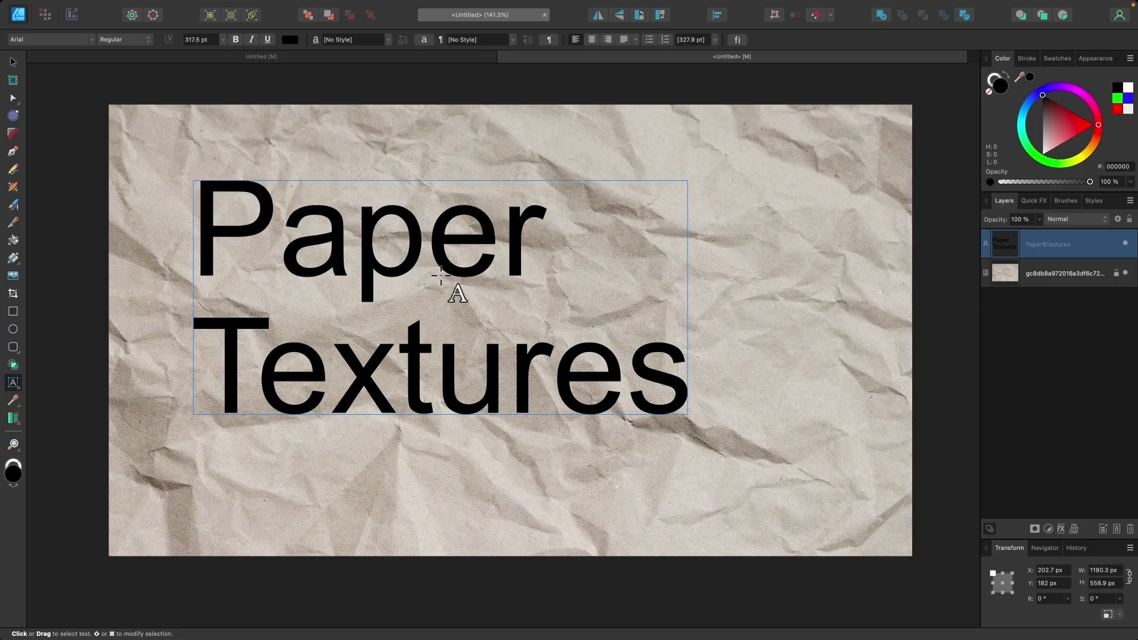
# Set all of the text in the Old Pines font
pyautogui.press('super+a')
pyautogui.click(66, 39)
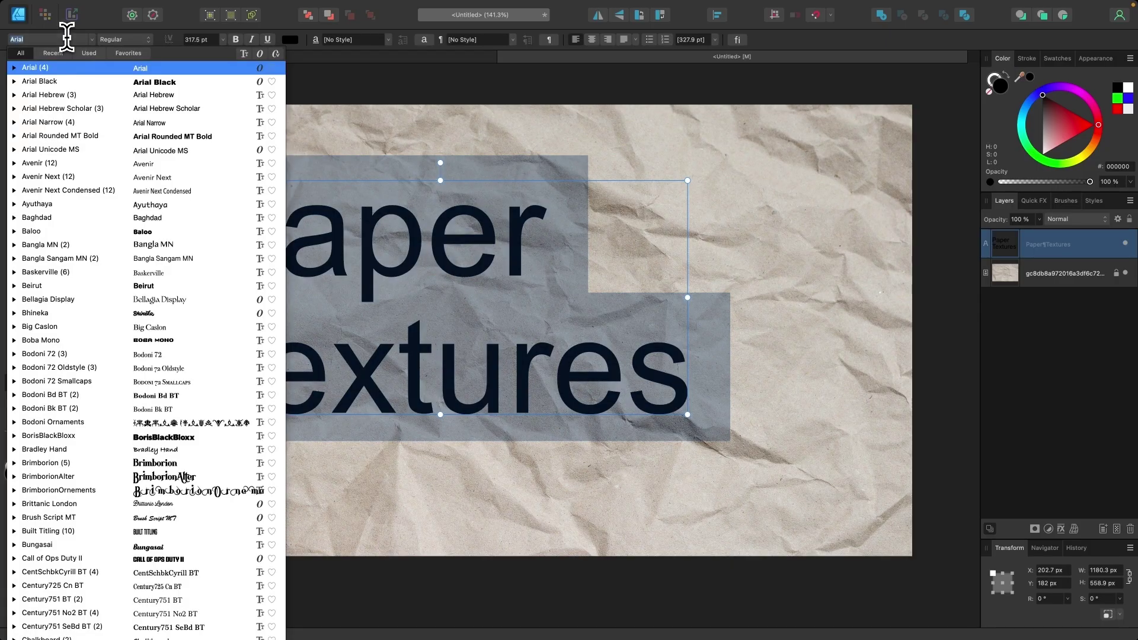
pyautogui.write('old')
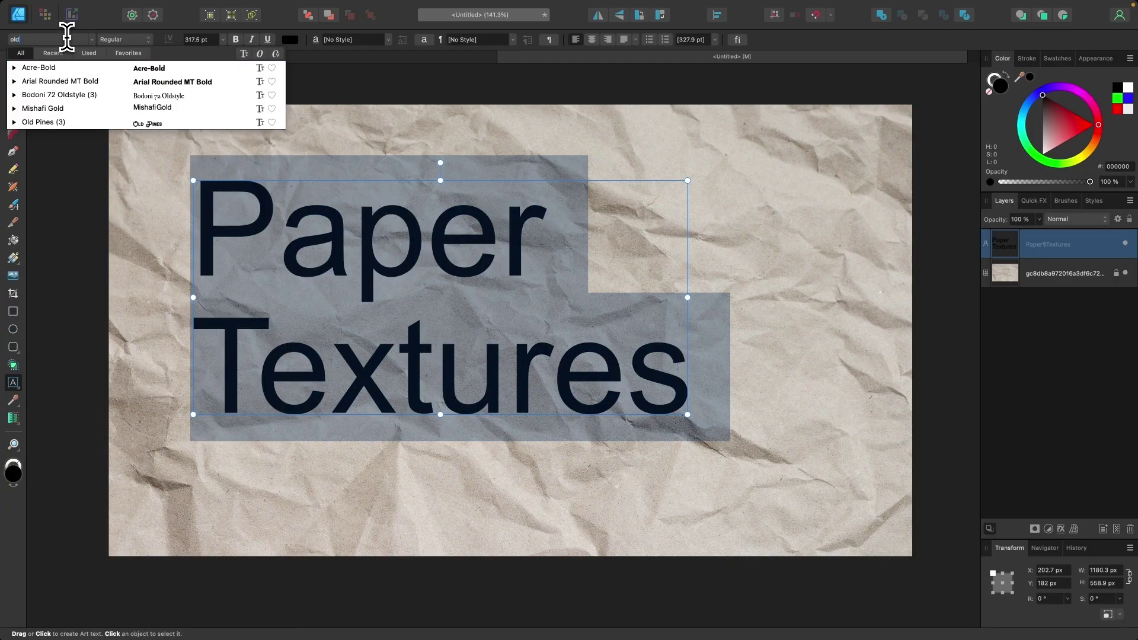
pyautogui.click(81, 122)
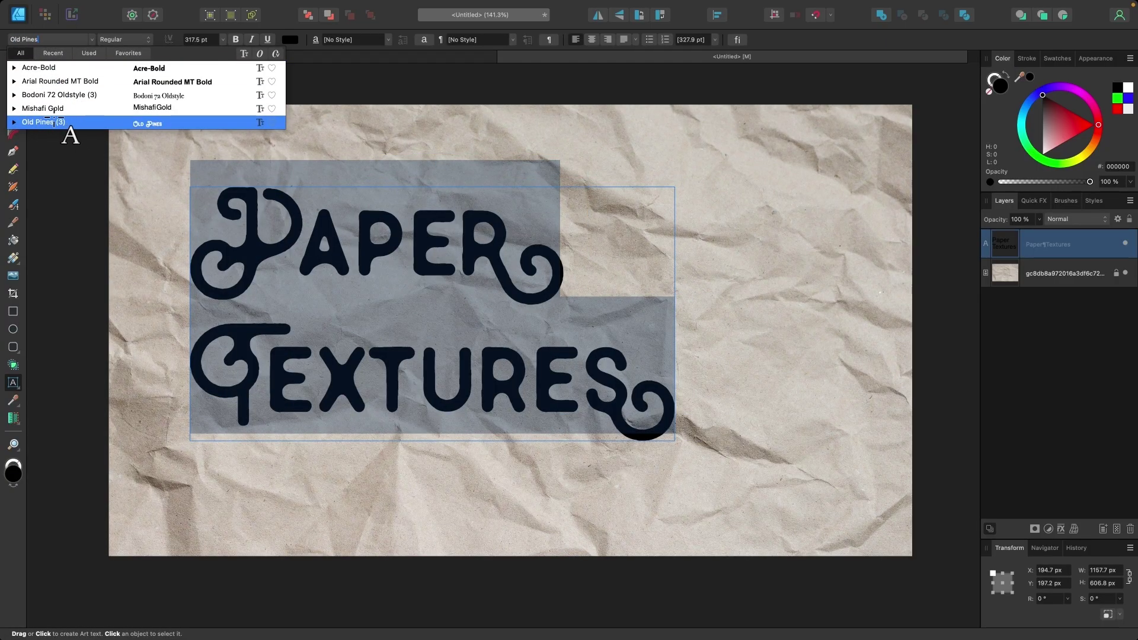
pyautogui.press('Return')
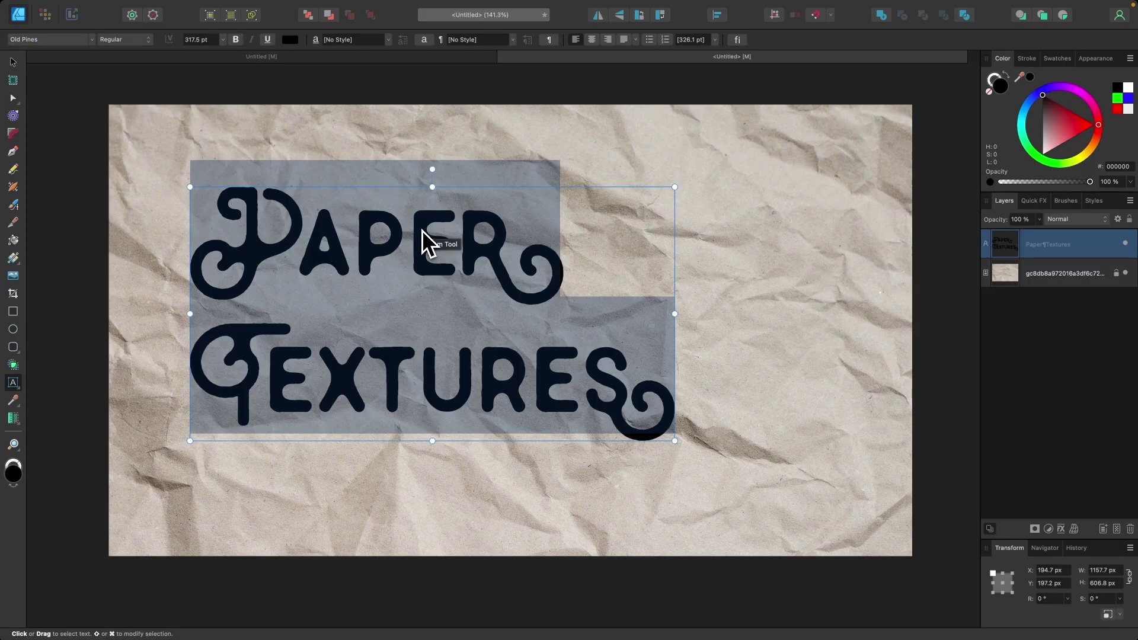
# Kern the letter pairs in PAPER, tightening the spacing before the A
pyautogui.hotkey('alt', 'Left')
pyautogui.hotkey('alt', 'Left')
pyautogui.hotkey('alt', 'Left')
pyautogui.hotkey('alt', 'Left')
pyautogui.hotkey('alt', 'Left')
pyautogui.hotkey('alt', 'Left')
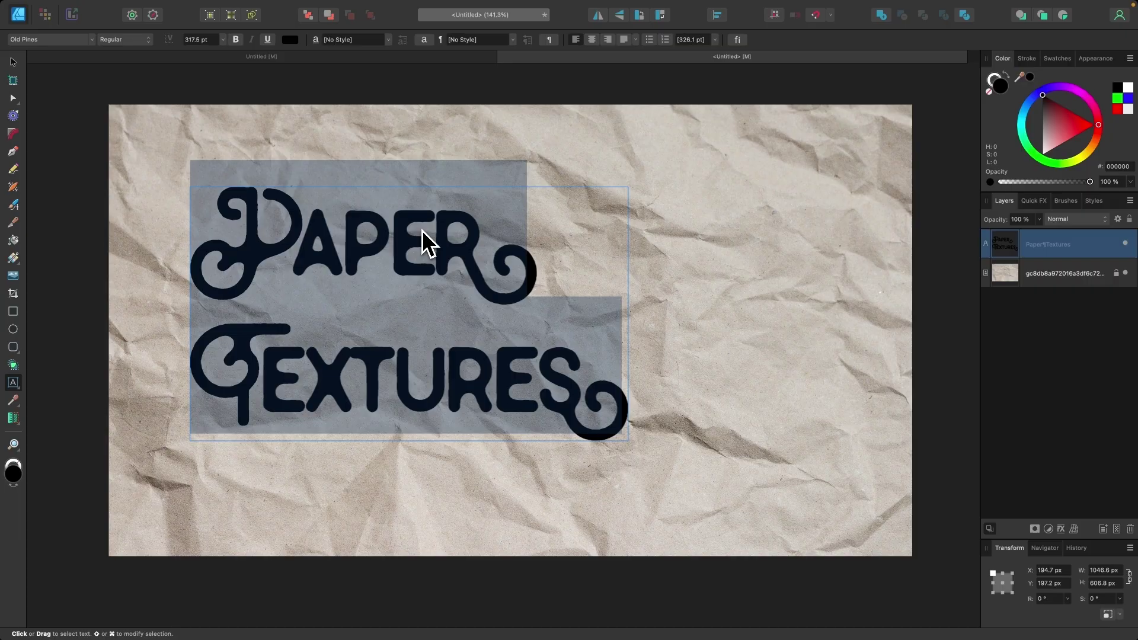
pyautogui.hotkey('alt', 'Right')
pyautogui.press('Up')
pyautogui.press('Left')
pyautogui.press('Left')
pyautogui.press('Left')
pyautogui.press('Left')
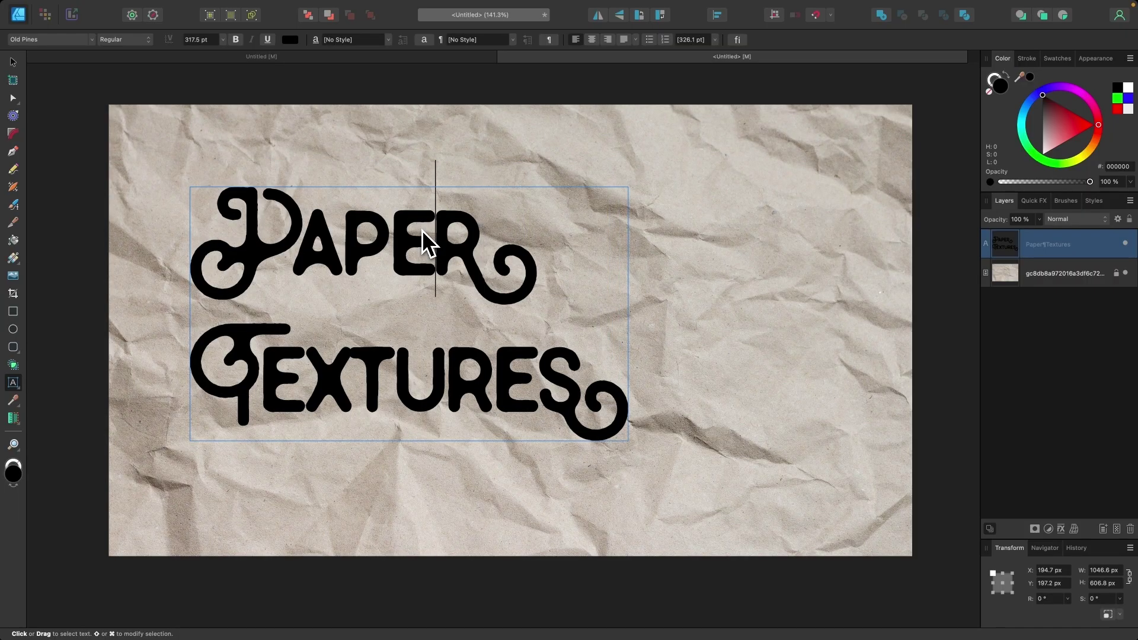
pyautogui.hotkey('alt', 'Left')
pyautogui.press('Right')
pyautogui.press('Right')
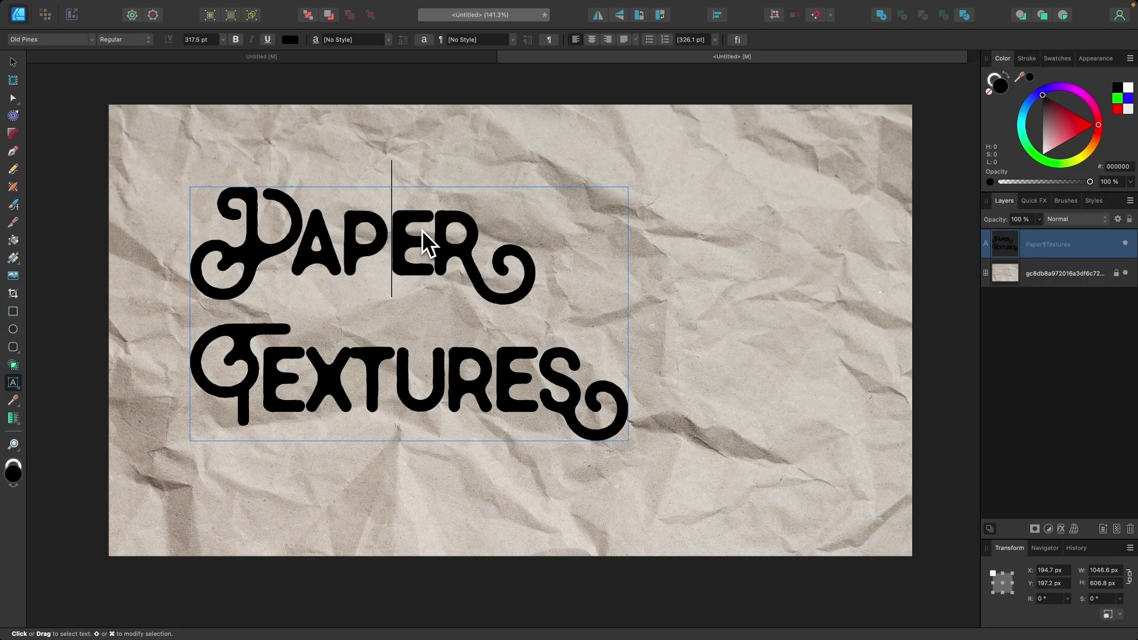
pyautogui.press('Left')
pyautogui.press('Right')
# Widen TEXTURES spacing before the T and after X and E, and tighten before the final S
pyautogui.press('Down')
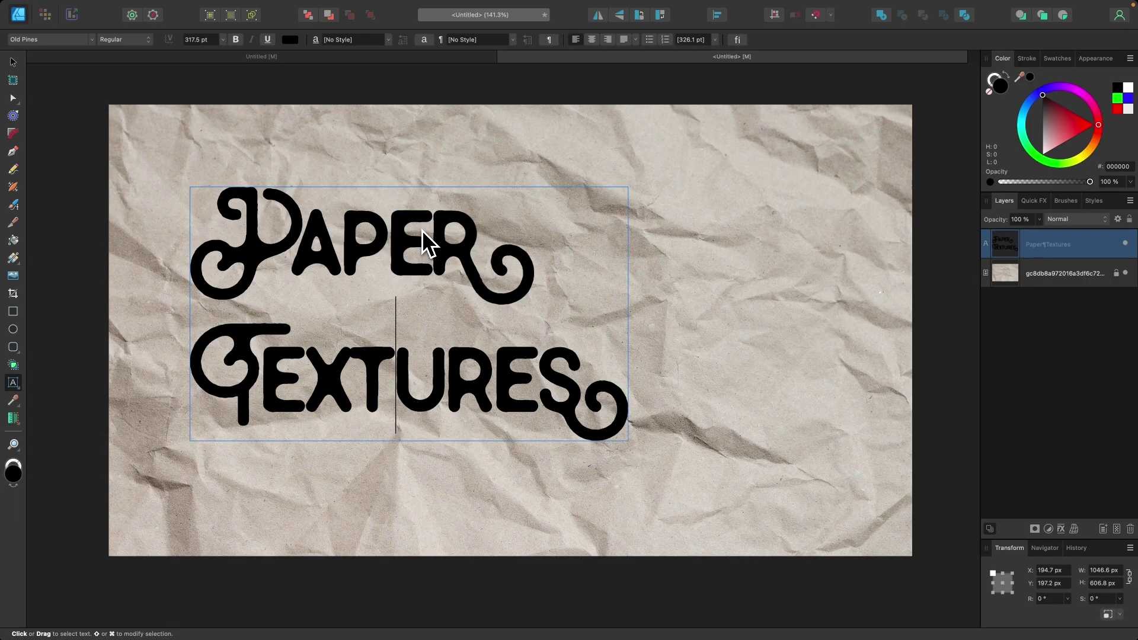
pyautogui.press('Left')
pyautogui.hotkey('alt', 'Right')
pyautogui.hotkey('alt', 'Right')
pyautogui.press('Left')
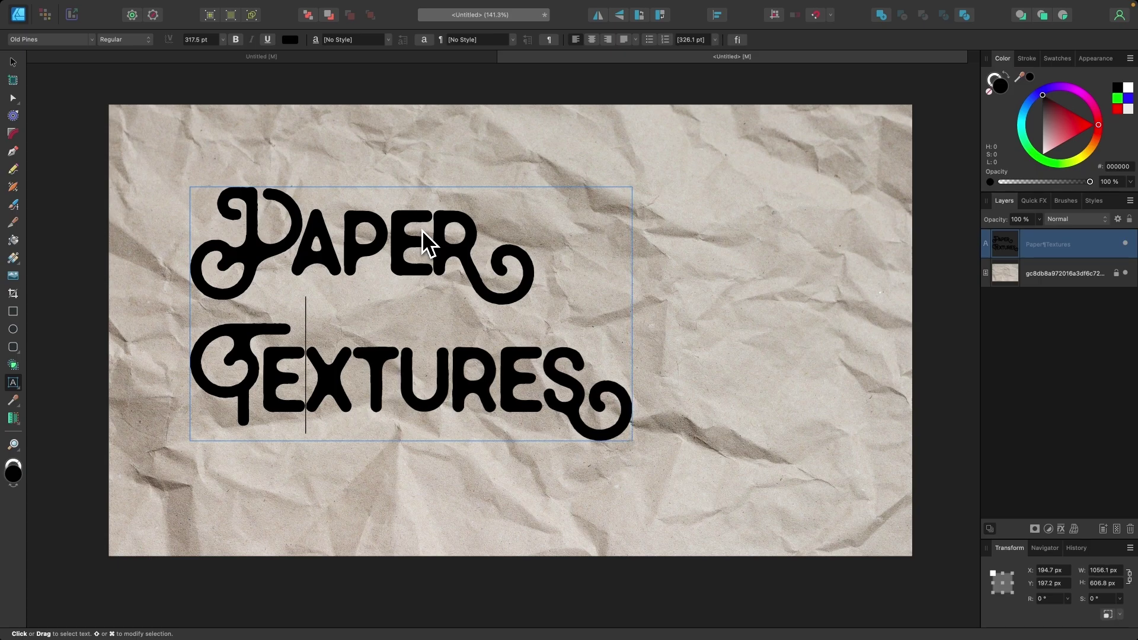
pyautogui.hotkey('alt', 'Right')
pyautogui.press('Left')
pyautogui.press('Right')
pyautogui.press('Right')
pyautogui.press('Right')
pyautogui.press('Right')
pyautogui.press('Right')
pyautogui.press('Right')
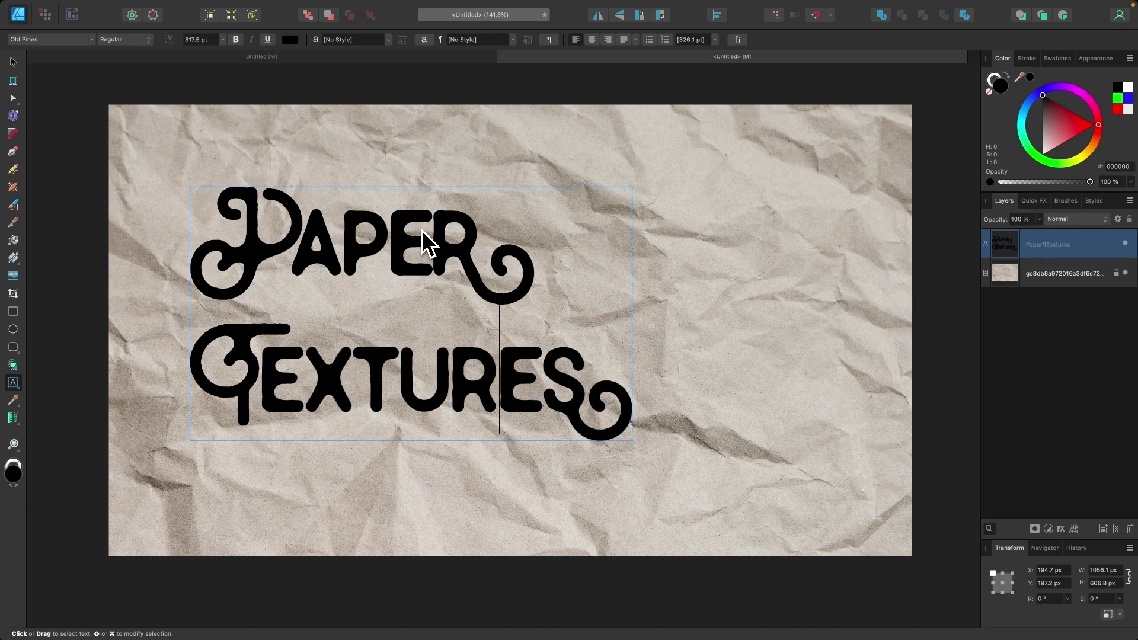
pyautogui.hotkey('alt', 'Left')
pyautogui.press('Escape')
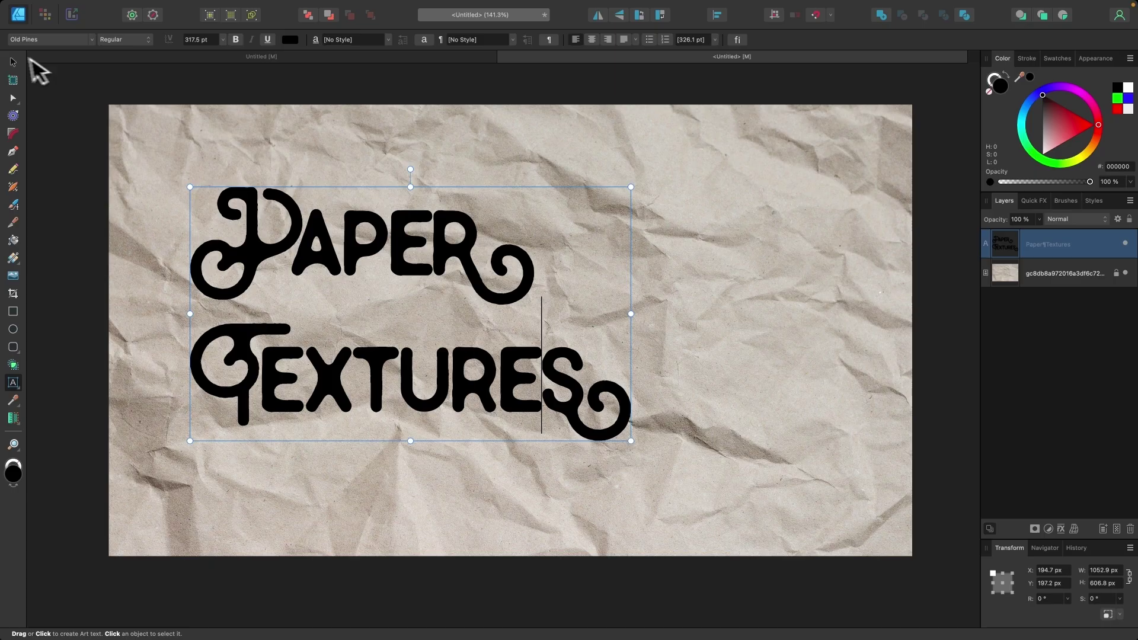
pyautogui.click(13, 63)
pyautogui.scroll(2, 283, 301)
# Convert the Paper Textures art text to curves
pyautogui.scroll(-2, 286, 299)
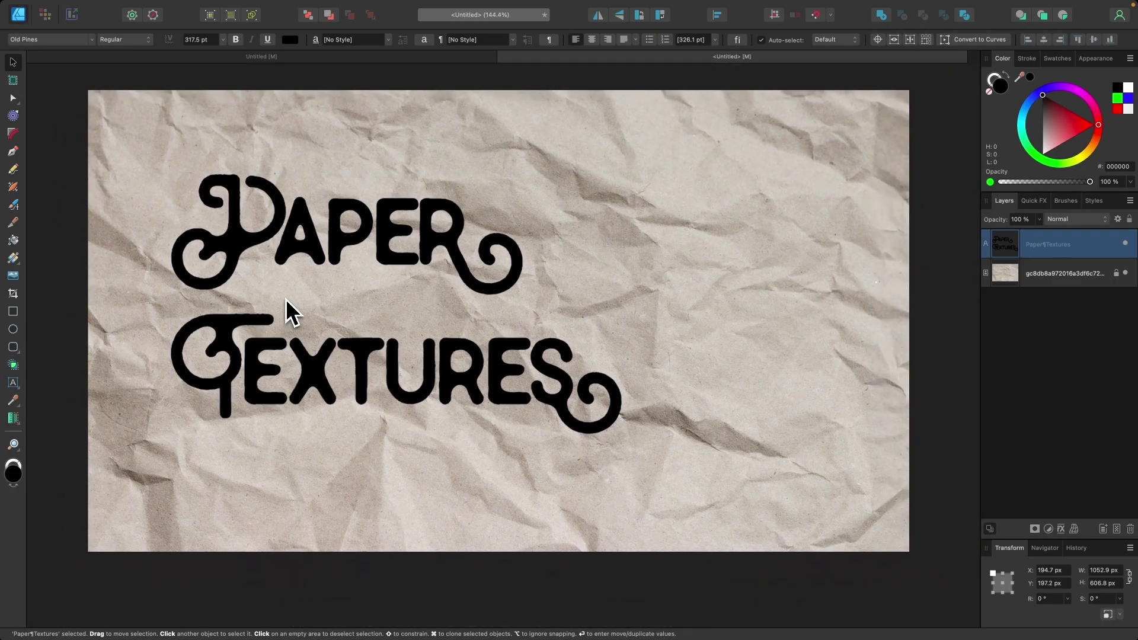
pyautogui.click(208, 7)
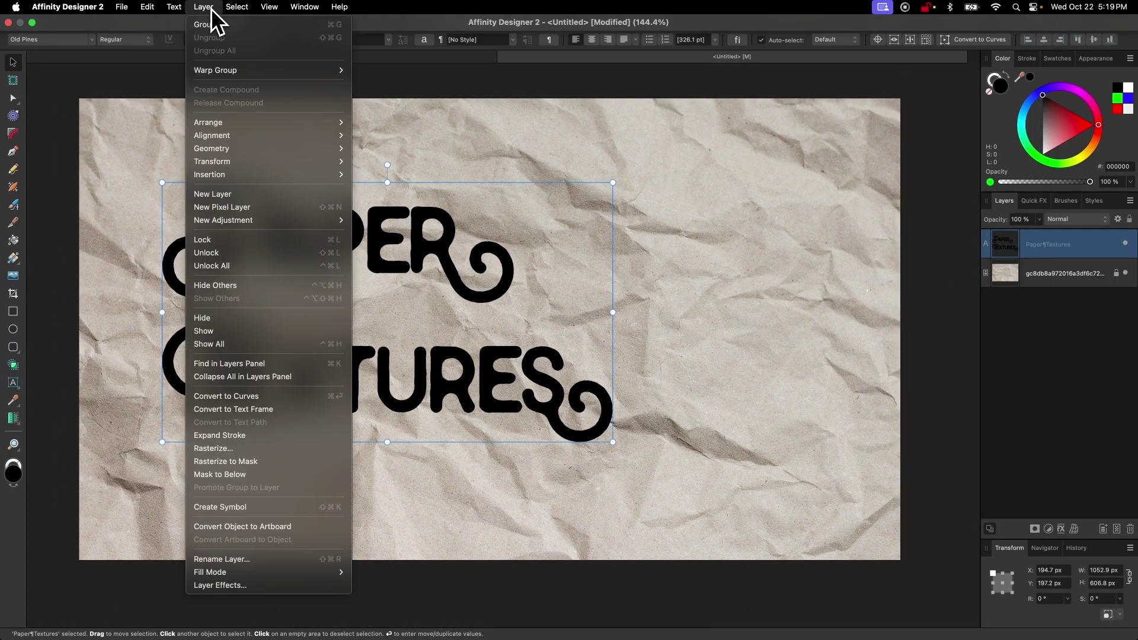
pyautogui.click(261, 397)
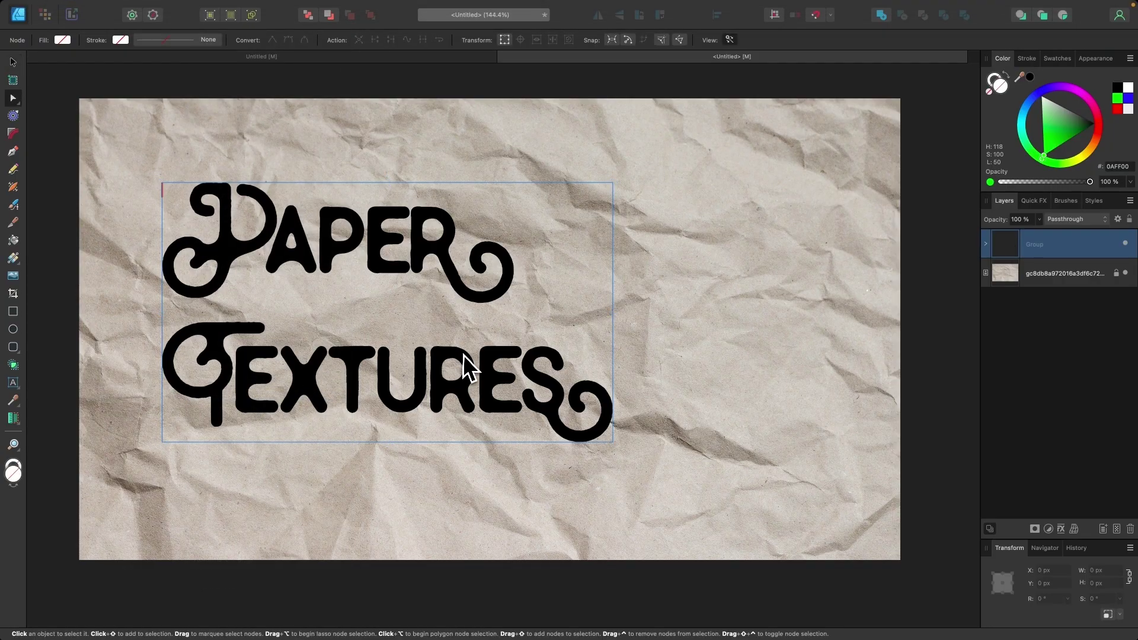
# Ungroup the converted lettering into 13 separate letter curves
pyautogui.click(13, 61)
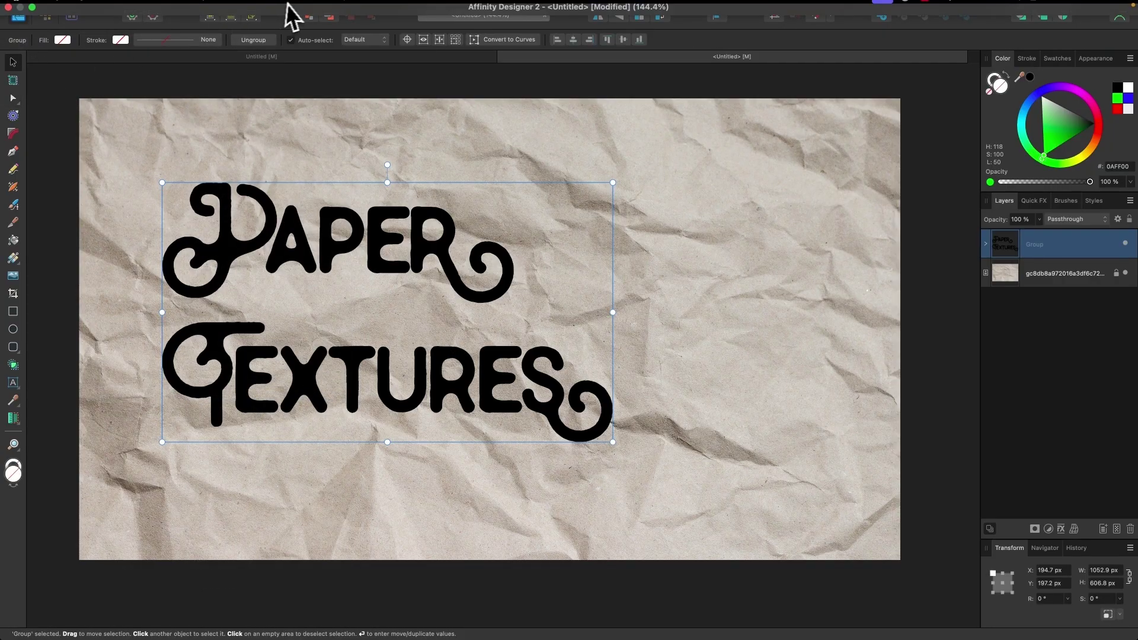
pyautogui.click(203, 6)
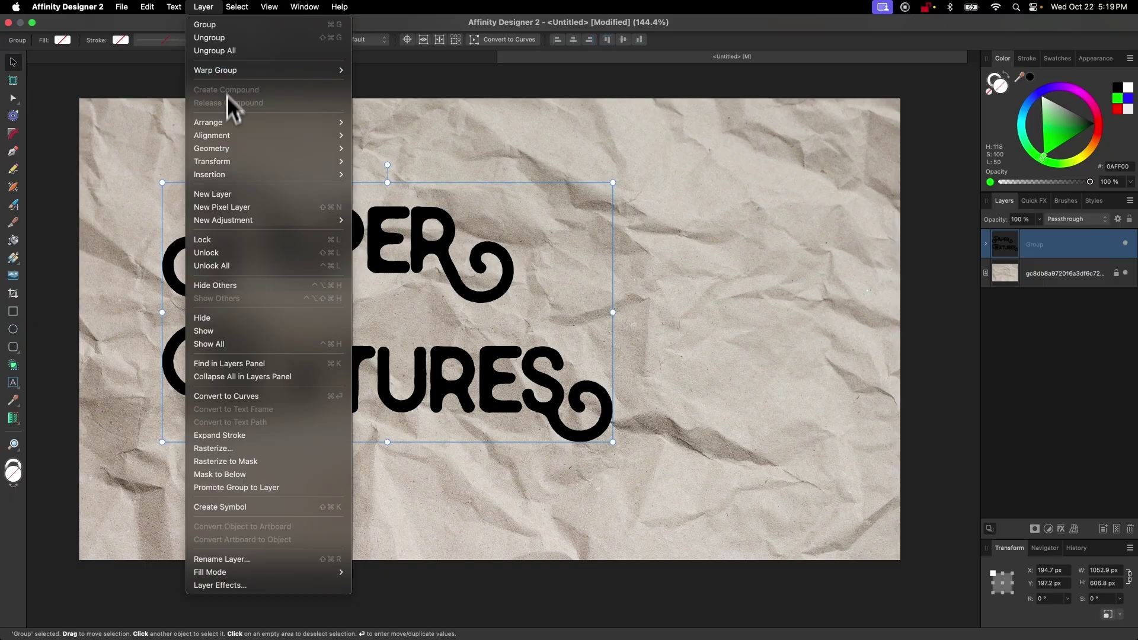
pyautogui.click(227, 38)
# Select the eight TEXTURES letters and drag them up and right to overlap PAPER
pyautogui.scroll(-3, 532, 315)
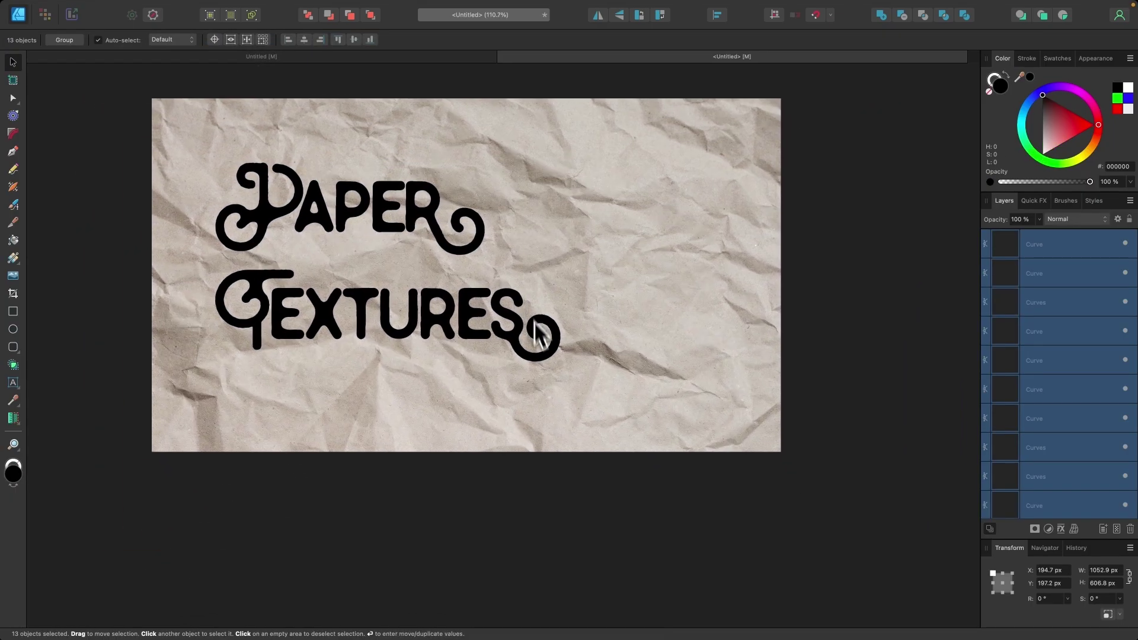
pyautogui.click(719, 574)
pyautogui.moveTo(744, 564); pyautogui.dragTo(180, 261)
pyautogui.scroll(5, 267, 257)
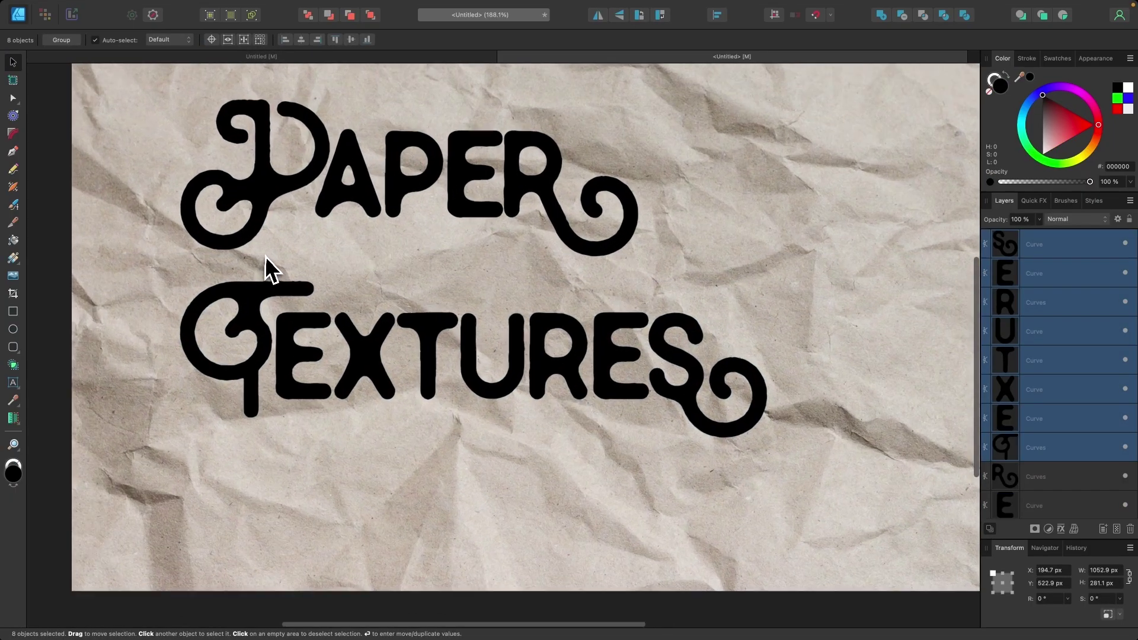
pyautogui.moveTo(377, 370); pyautogui.dragTo(401, 289)
# Nudge TEXTURES to X 227.3 px, Y 393.3 px, then select PAPER's swirled R
pyautogui.scroll(5, 643, 308)
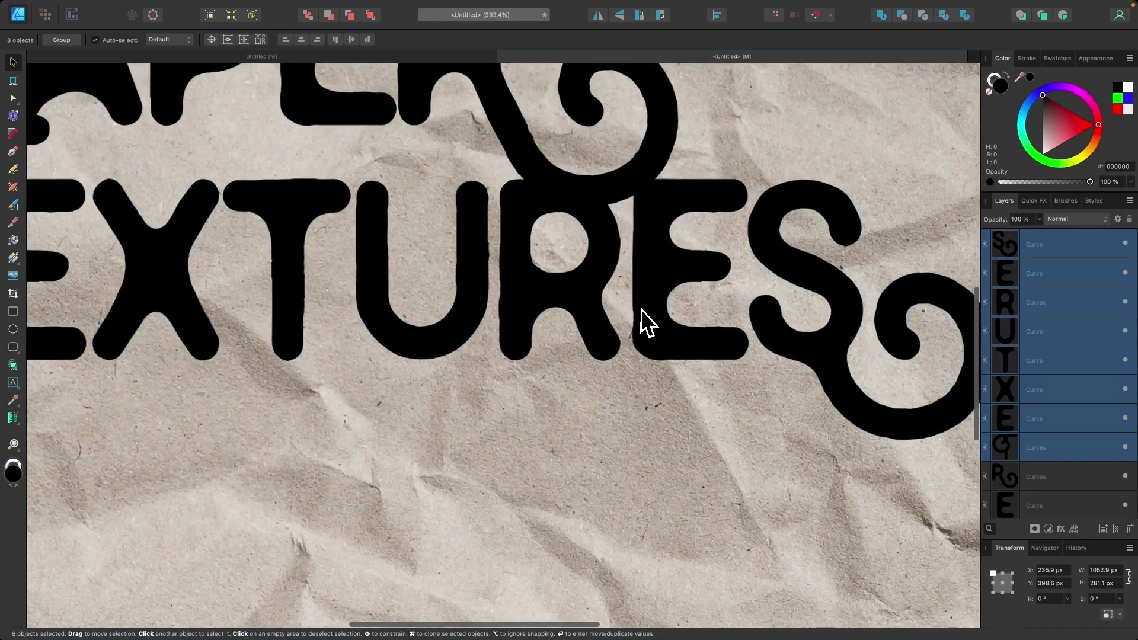
pyautogui.scroll(3, 482, 115)
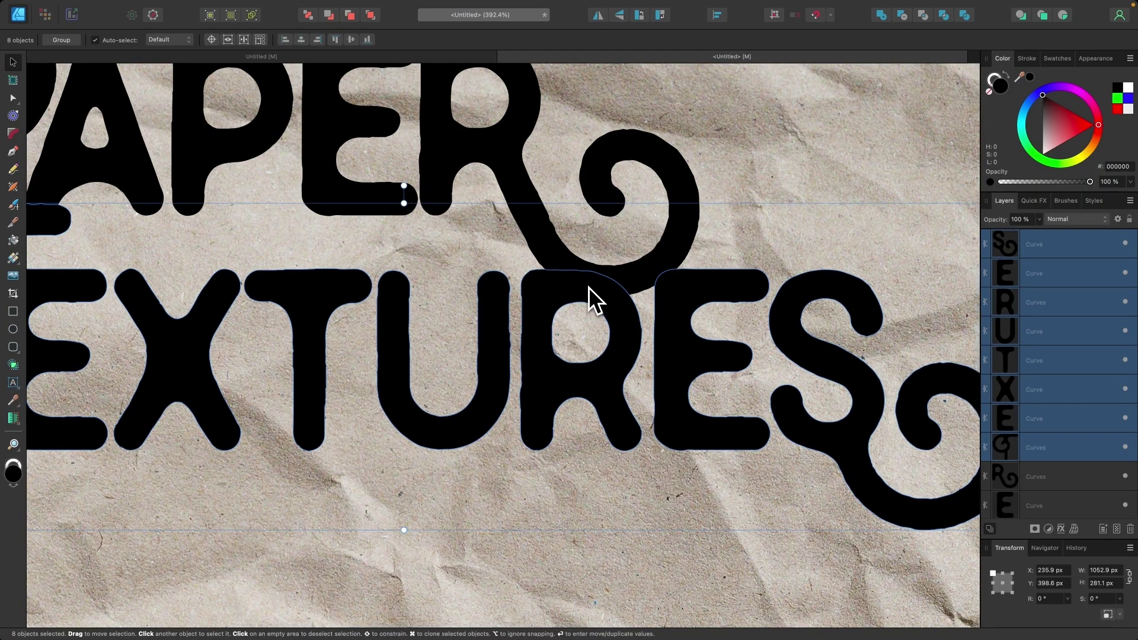
pyautogui.scroll(-3, 660, 313)
pyautogui.scroll(2, 599, 314)
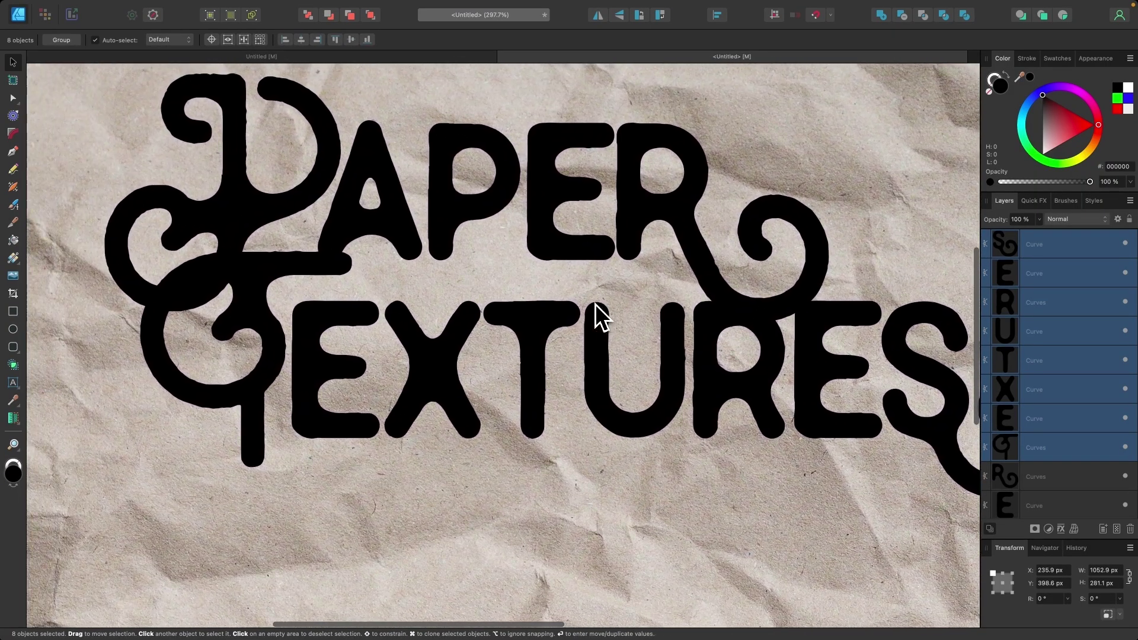
pyautogui.scroll(-2, 382, 270)
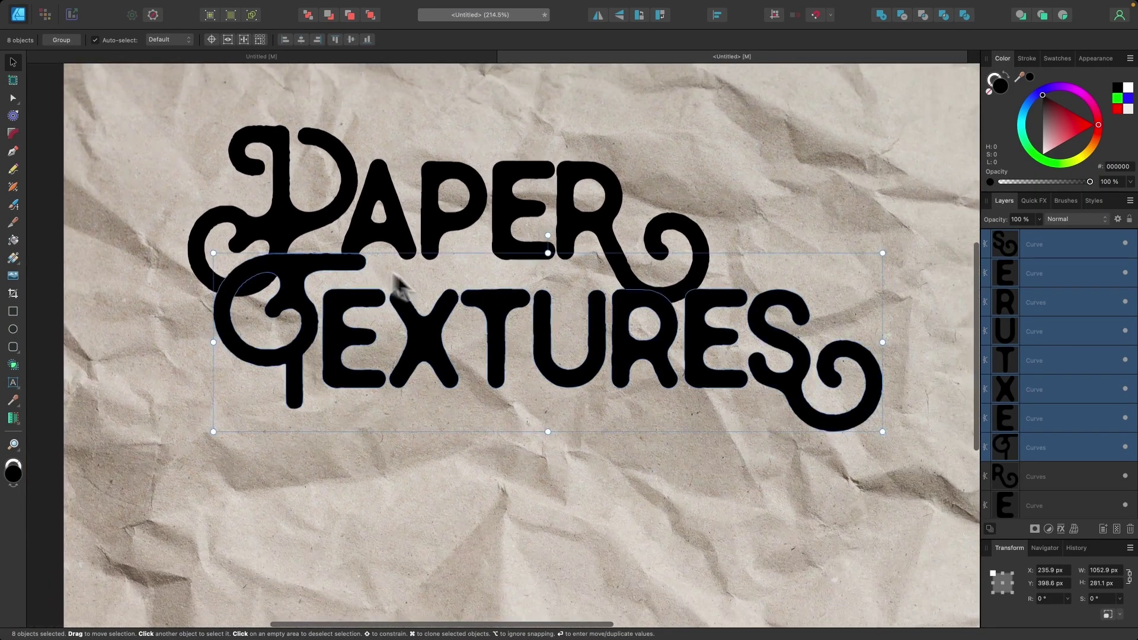
pyautogui.moveTo(513, 300); pyautogui.dragTo(510, 297)
pyautogui.scroll(-2, 356, 255)
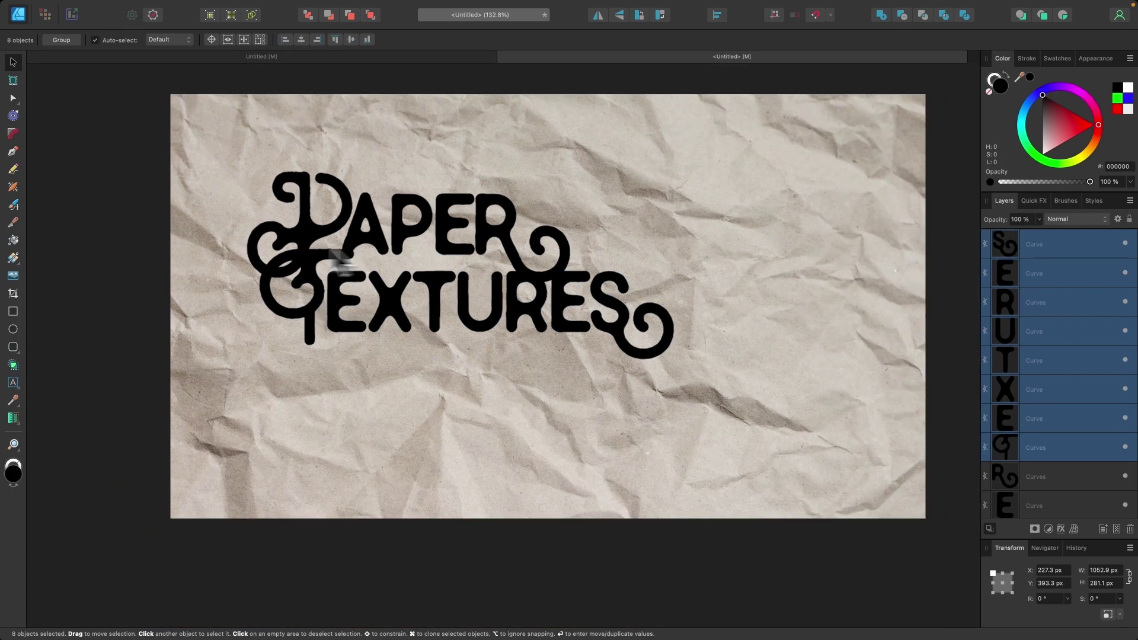
pyautogui.click(101, 254)
pyautogui.scroll(3, 480, 341)
pyautogui.click(525, 212)
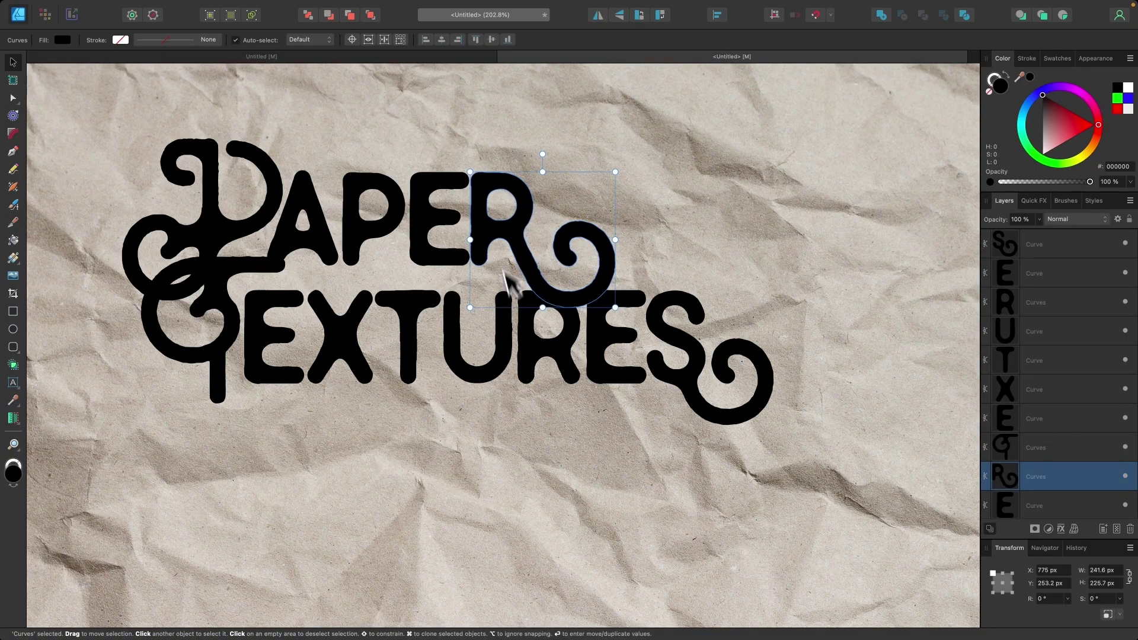
# Bring PAPER's swirled R in front of all the other letters
pyautogui.rightClick(522, 225)
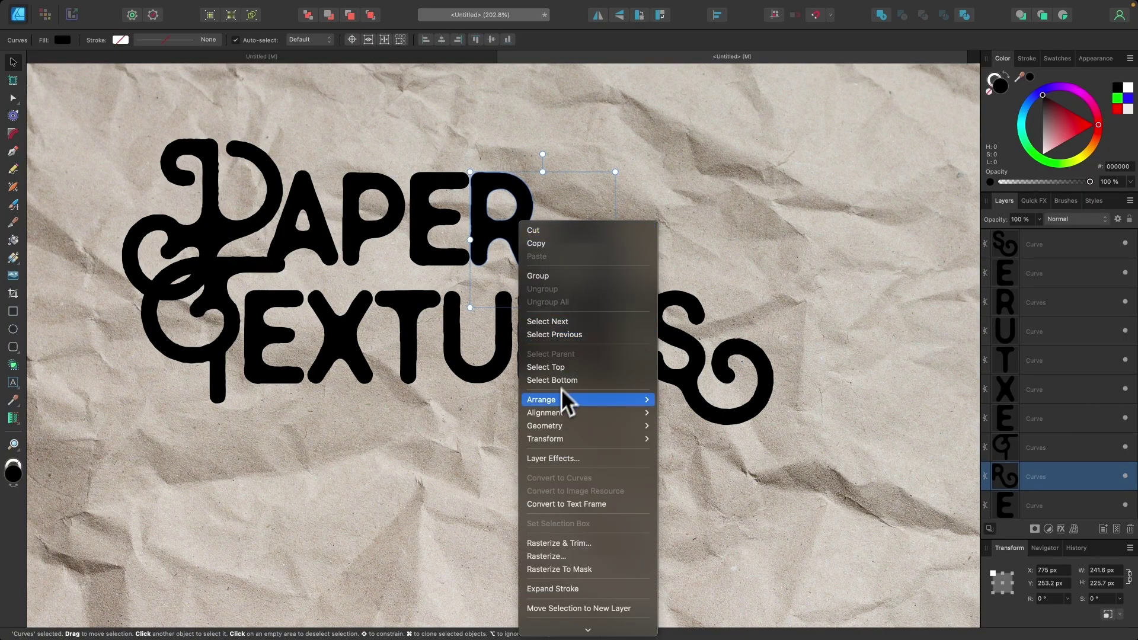
pyautogui.moveTo(556, 400)
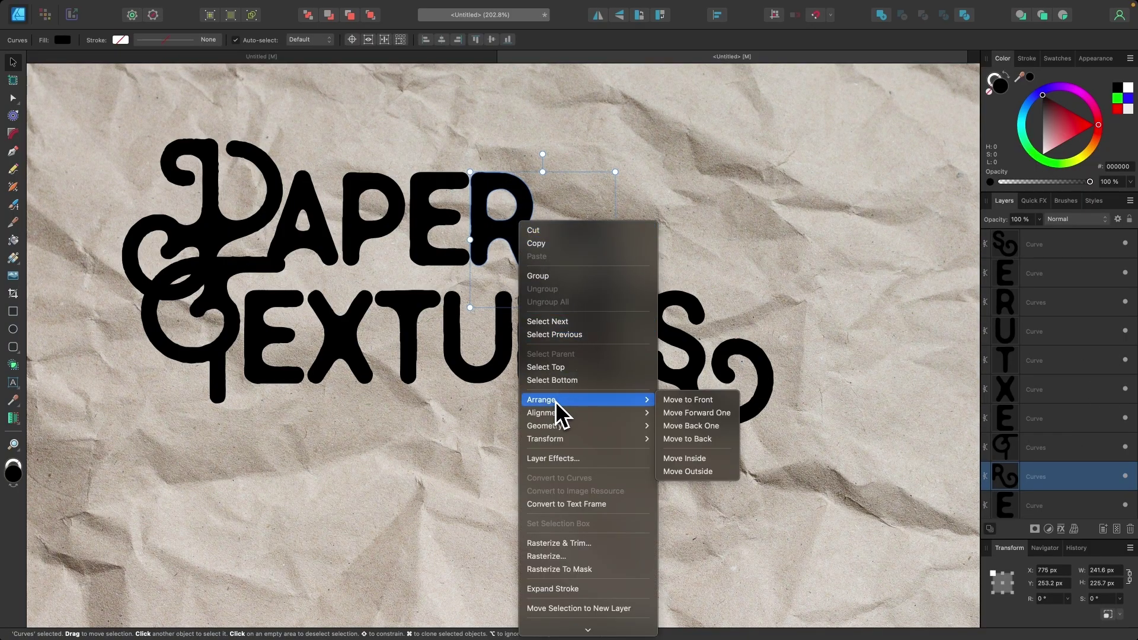
pyautogui.click(680, 403)
pyautogui.scroll(1, 465, 240)
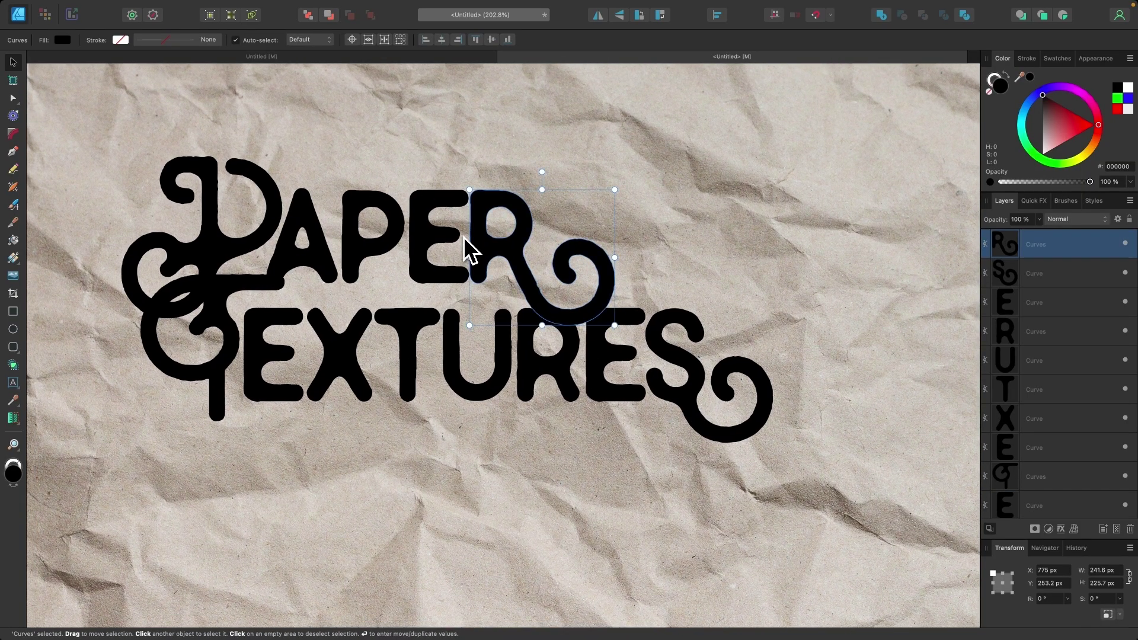
pyautogui.scroll(3, 642, 275)
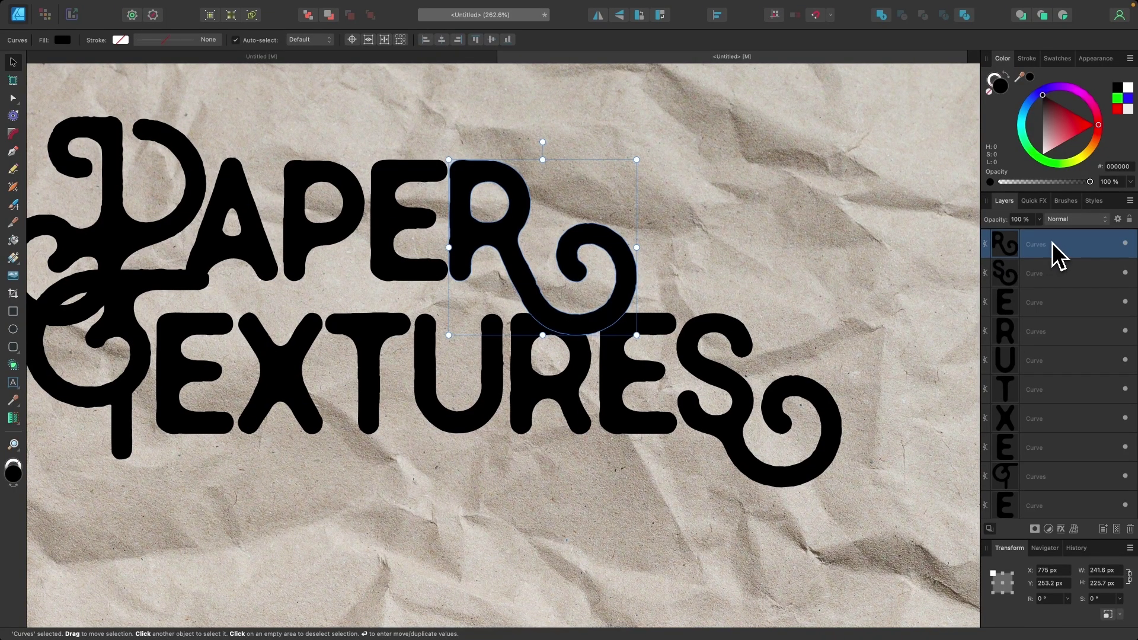
# Duplicate the R, fill the lower copy red, and give it a 9.5 px contour
pyautogui.rightClick(1049, 244)
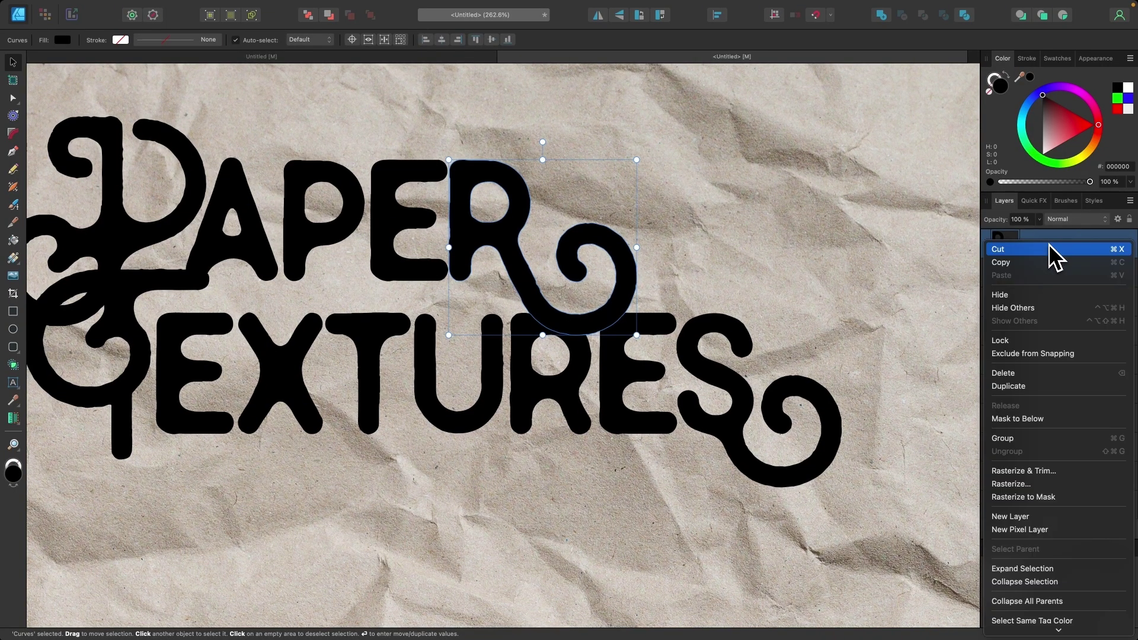
pyautogui.click(1022, 388)
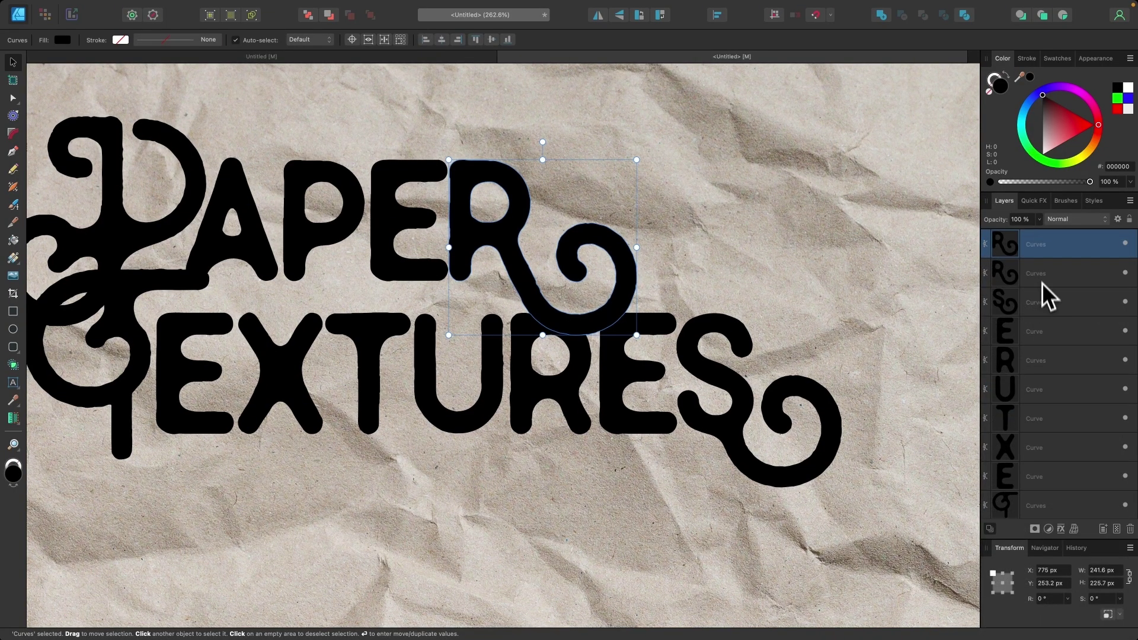
pyautogui.click(1038, 273)
pyautogui.click(1096, 125)
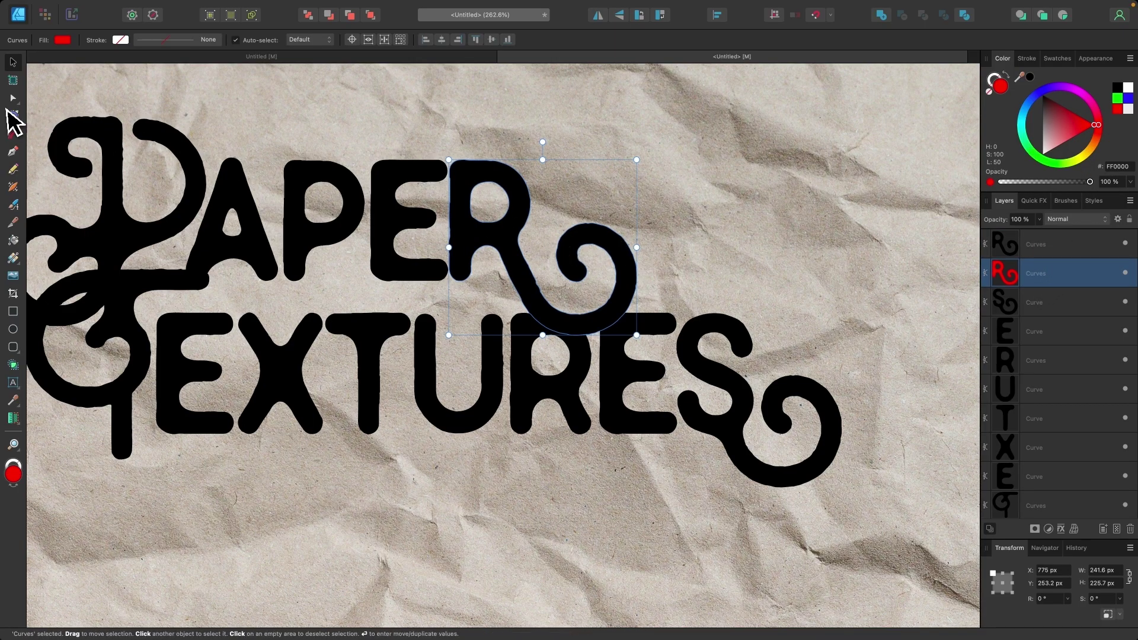
pyautogui.click(13, 116)
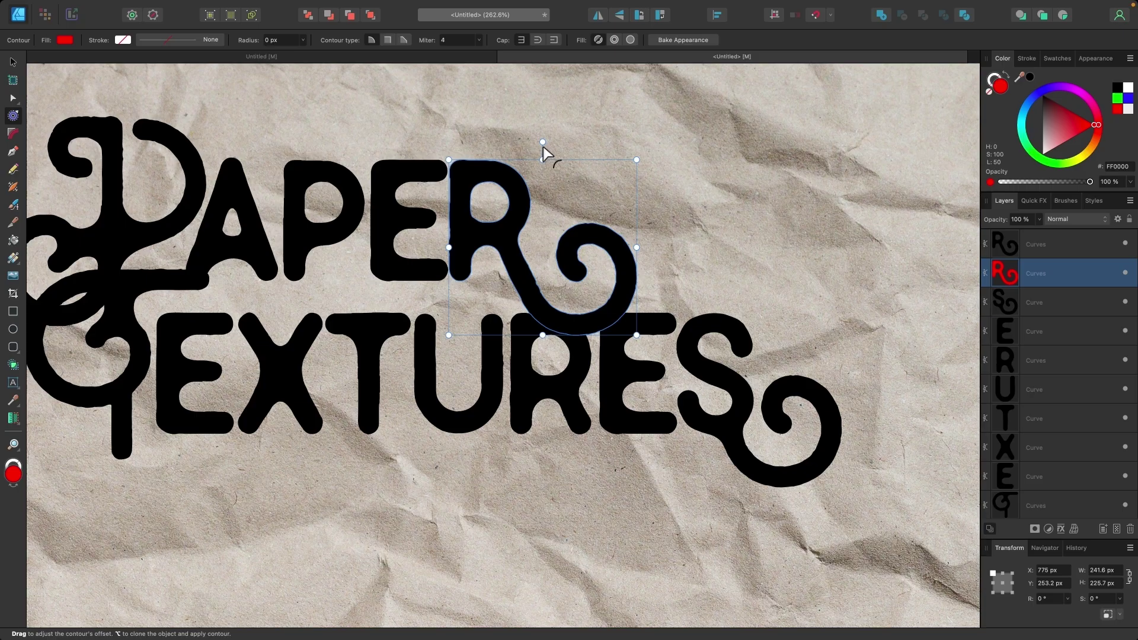
pyautogui.moveTo(544, 147); pyautogui.dragTo(550, 144)
pyautogui.scroll(-2, 697, 191)
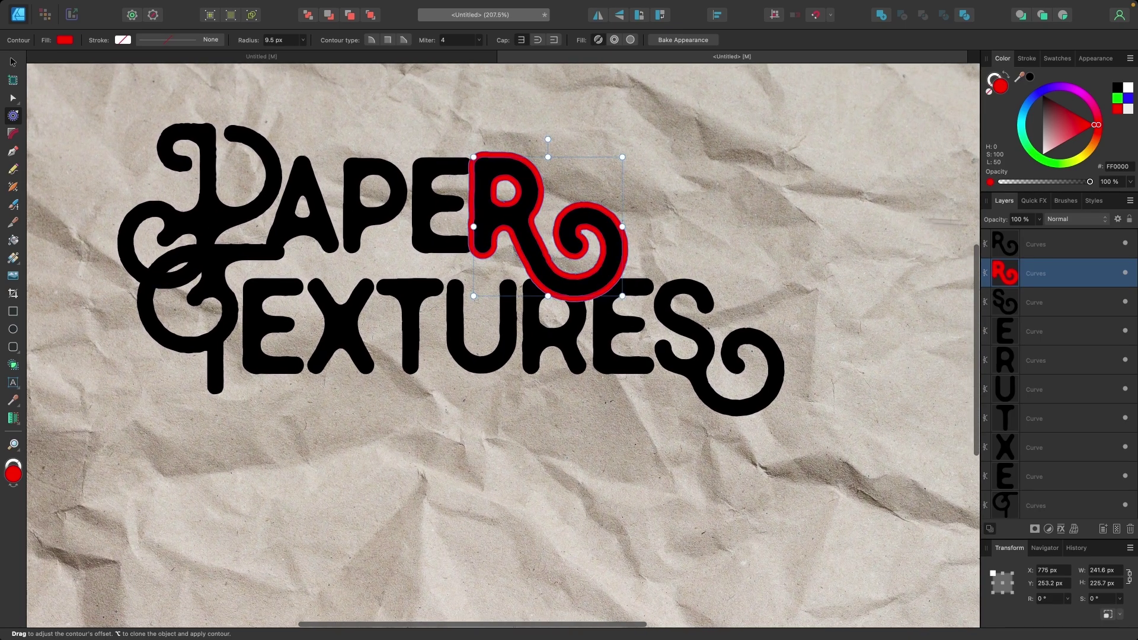
# Set the red R copy's blend mode to Erase
pyautogui.click(1058, 219)
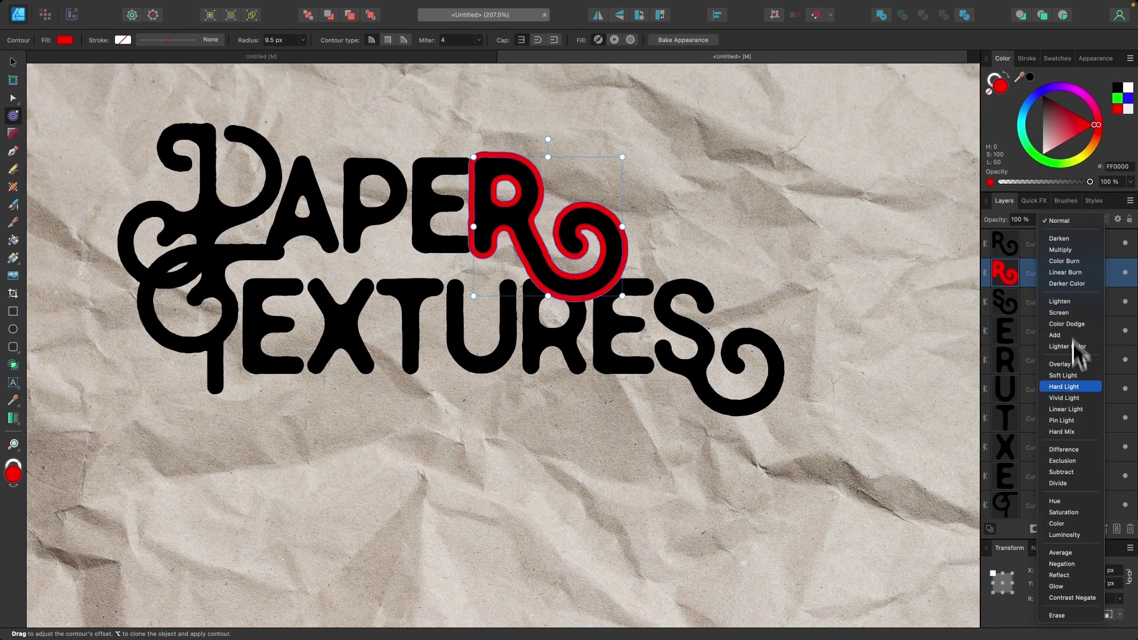
pyautogui.click(1058, 616)
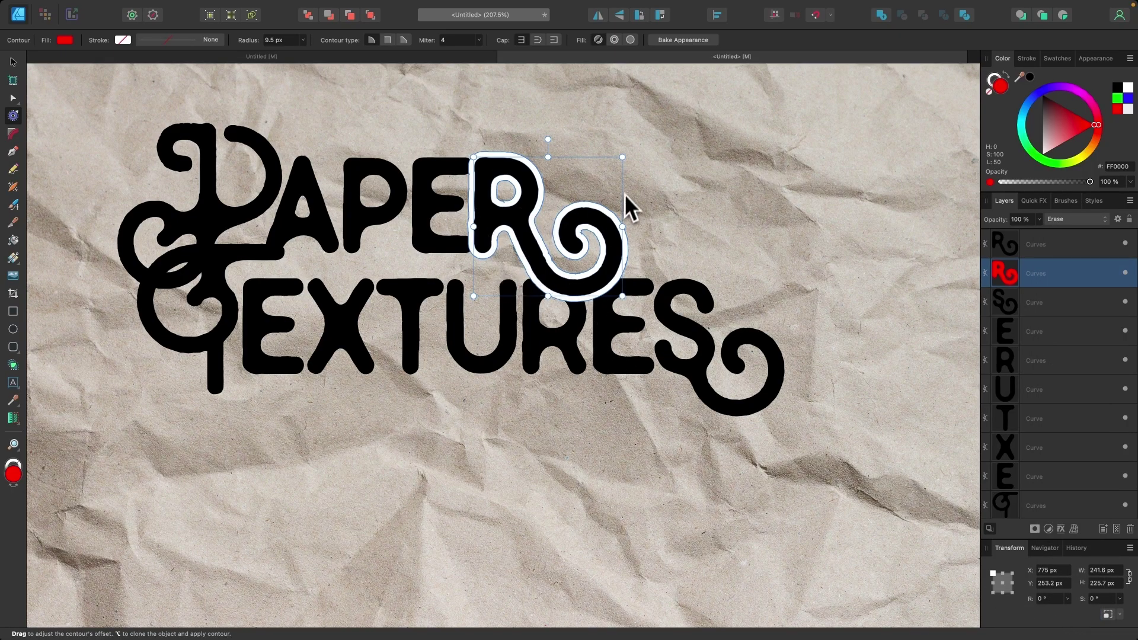
pyautogui.click(13, 63)
pyautogui.scroll(-6, 623, 470)
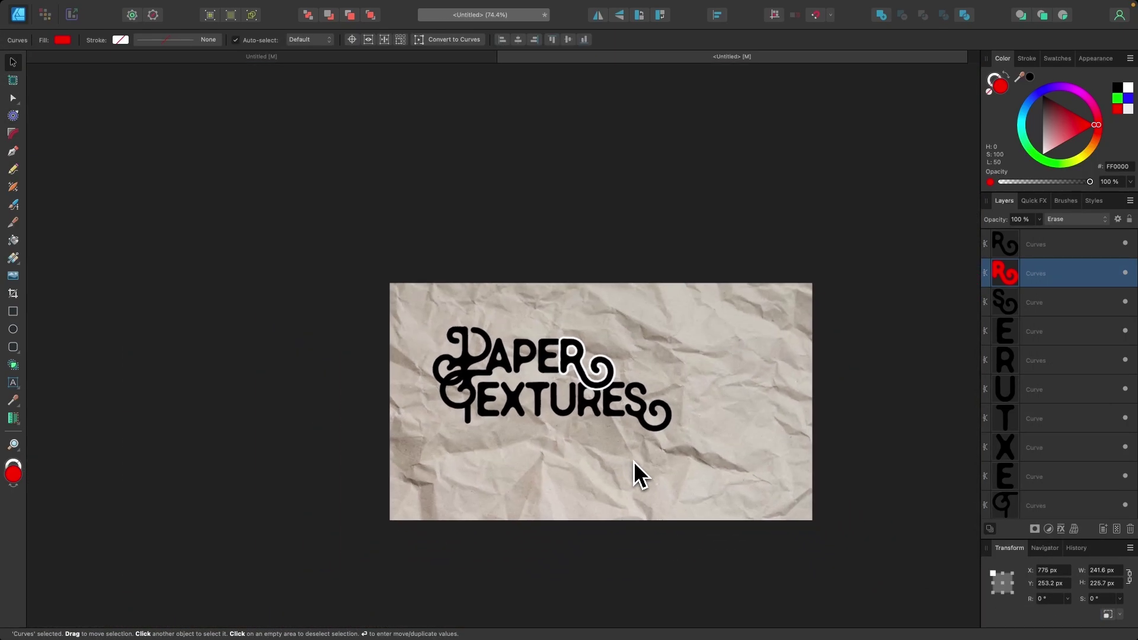
# Marquee-select all 14 letter shapes and group them together
pyautogui.moveTo(735, 570); pyautogui.dragTo(396, 206)
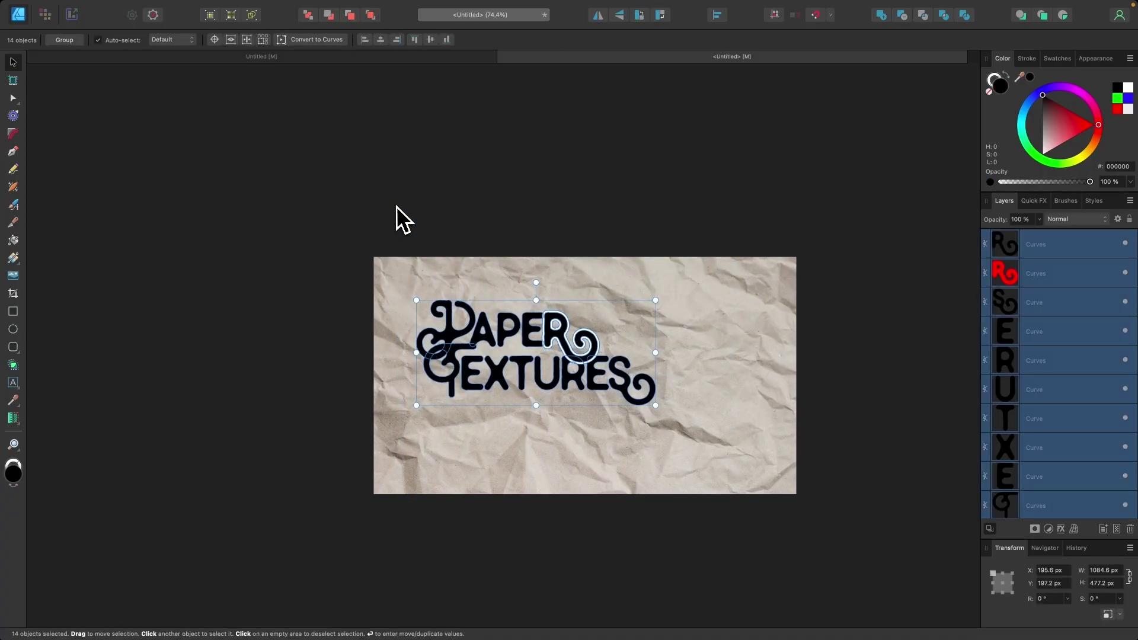
pyautogui.moveTo(258, 7)
pyautogui.click(205, 7)
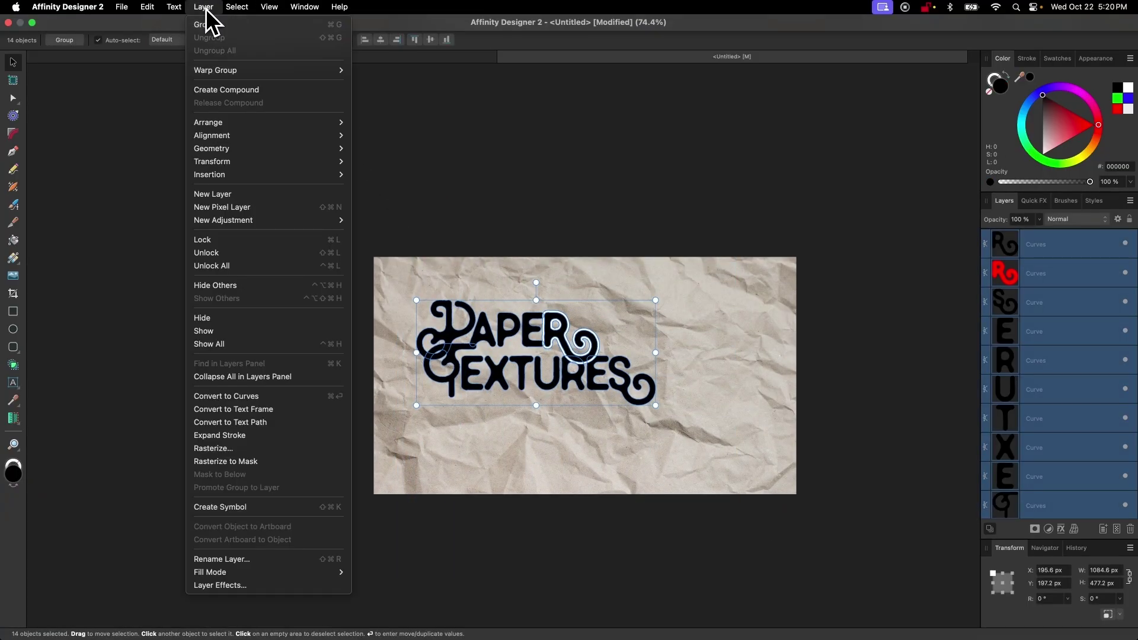
pyautogui.click(236, 30)
pyautogui.scroll(5, 528, 354)
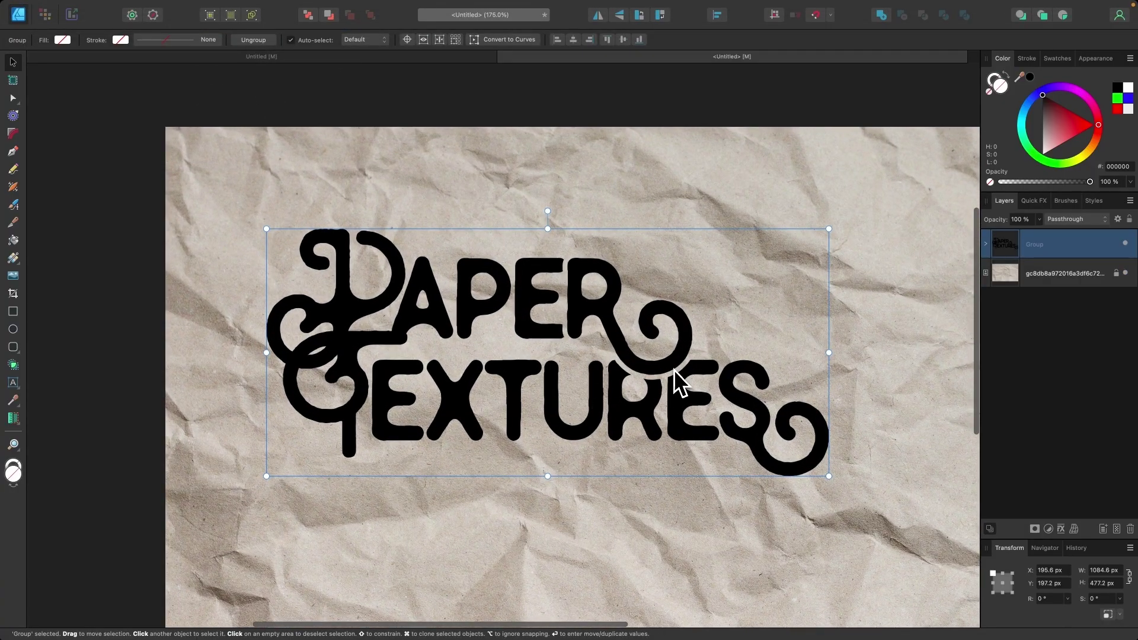
pyautogui.scroll(2, 529, 349)
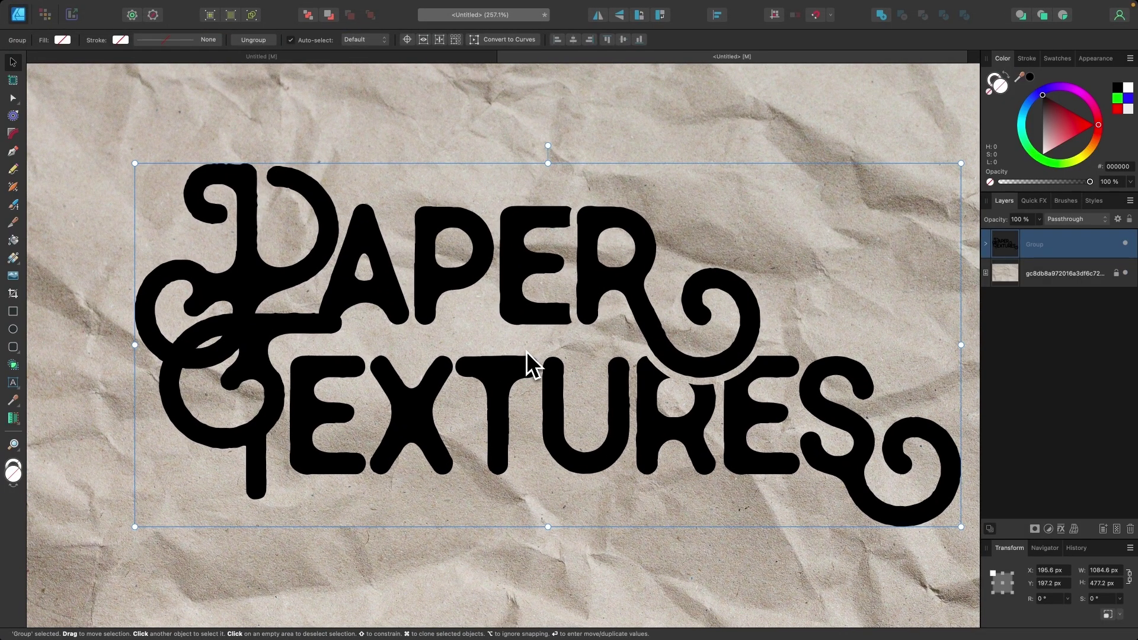
# Expand the lettering group and select letters, ending on the swirly G crossing the T
pyautogui.click(986, 244)
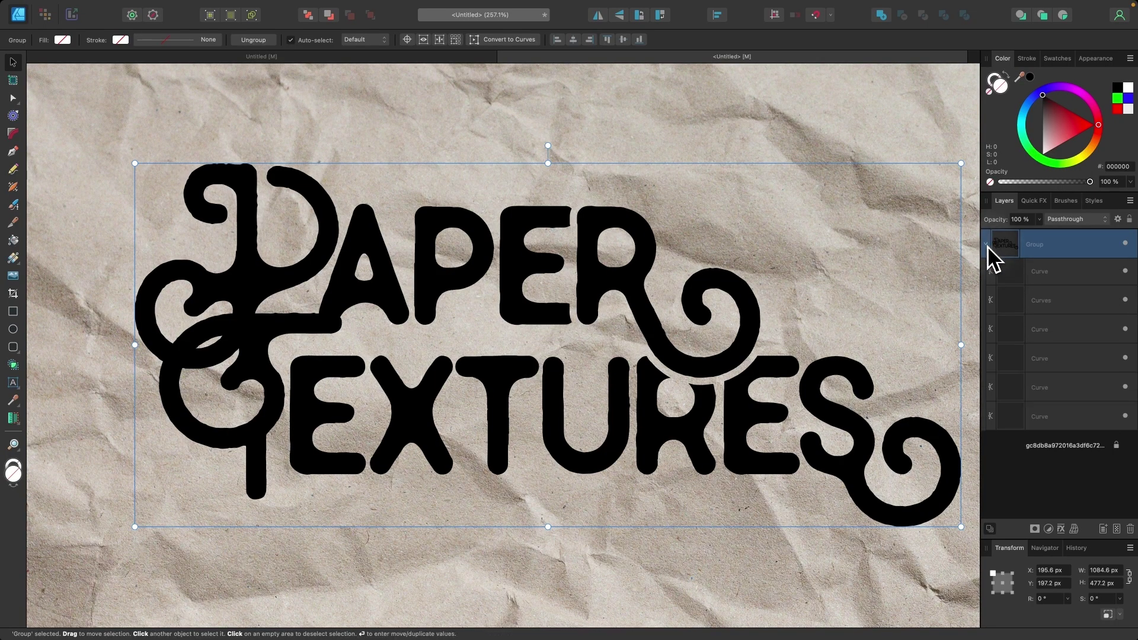
pyautogui.click(1040, 304)
pyautogui.click(1044, 333)
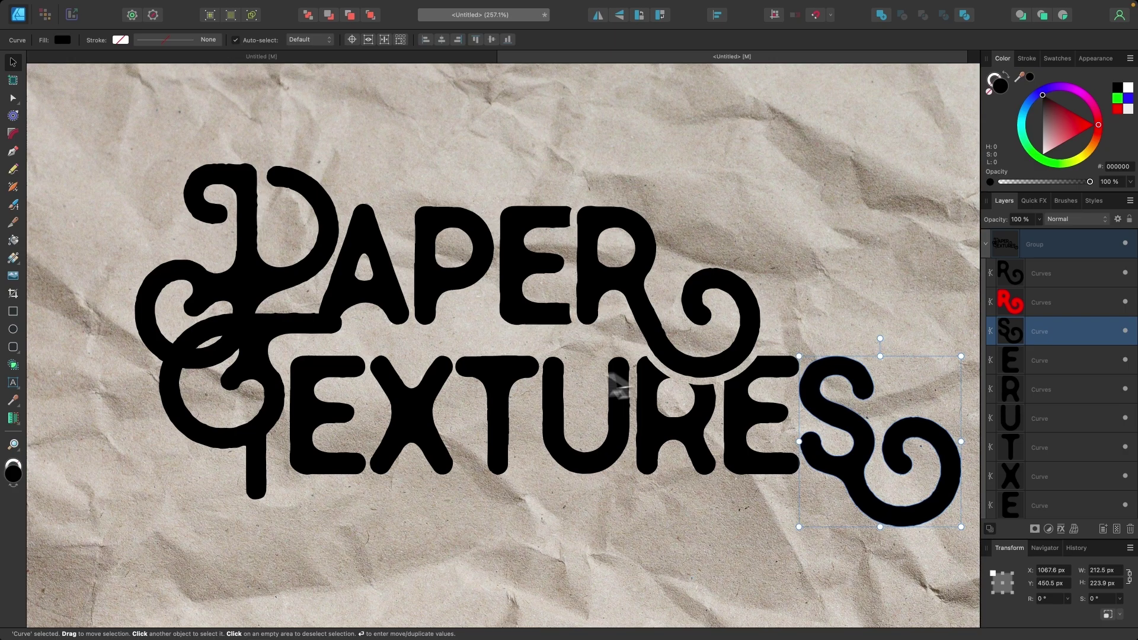
pyautogui.scroll(2, 556, 382)
pyautogui.click(490, 273)
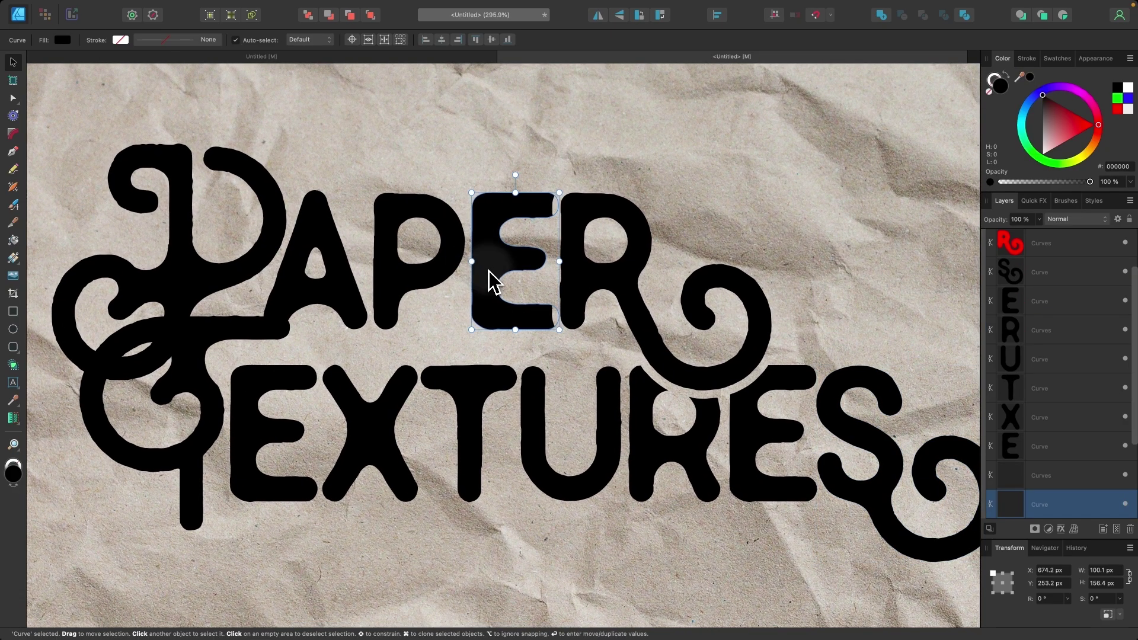
pyautogui.scroll(5, 556, 252)
pyautogui.scroll(1, 560, 255)
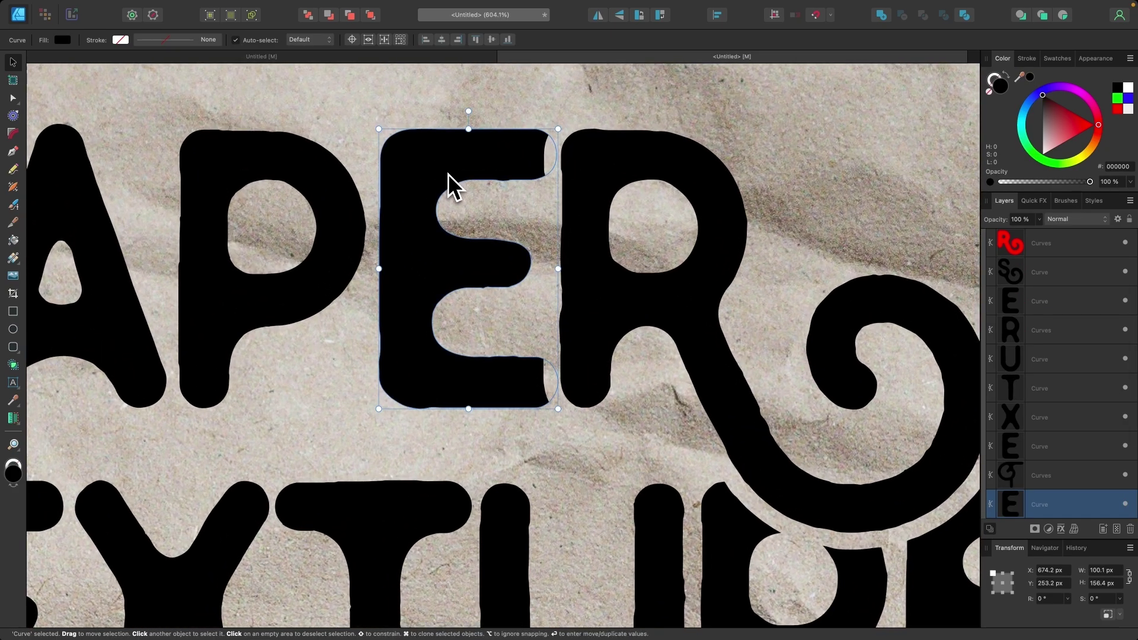
pyautogui.scroll(-3, 450, 175)
pyautogui.scroll(-1, 589, 267)
pyautogui.scroll(-2, 596, 276)
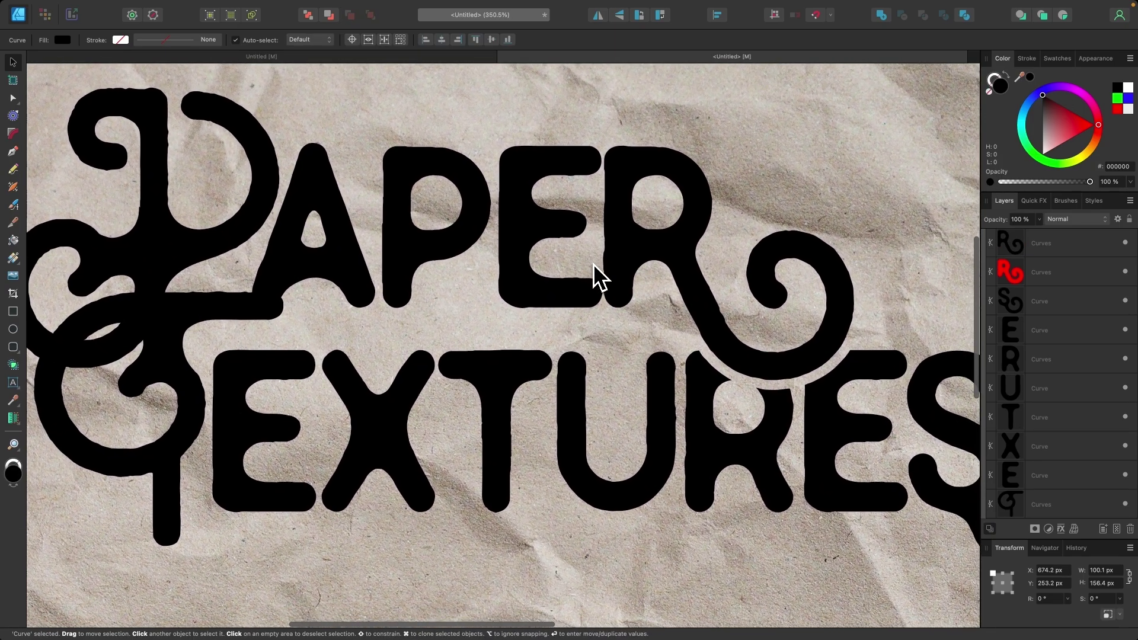
pyautogui.hscroll(-5, 596, 276)
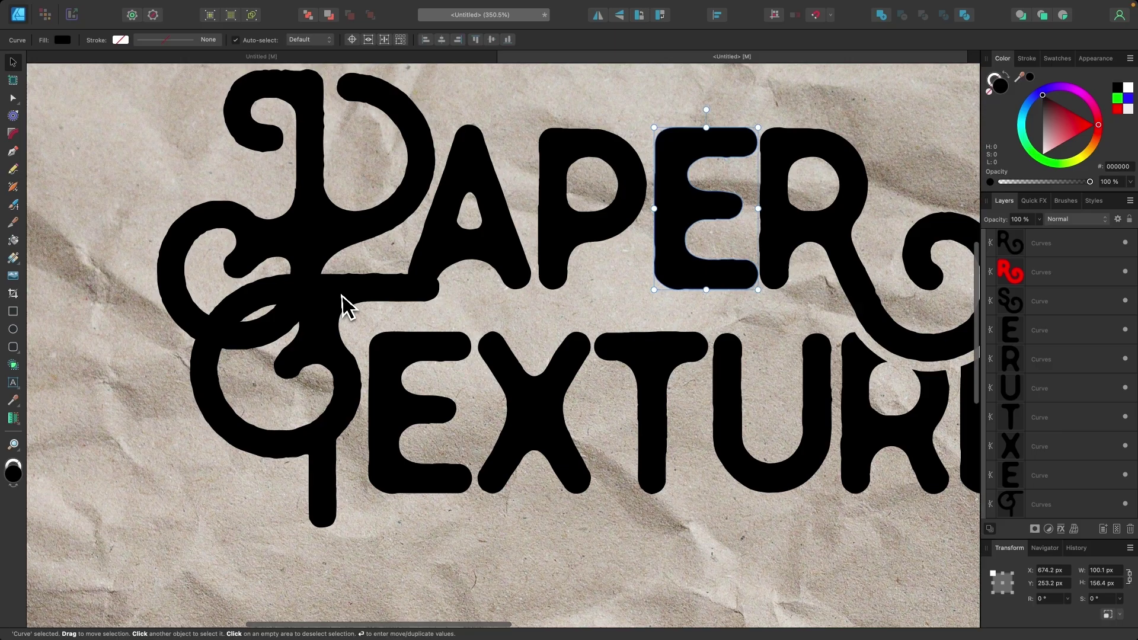
pyautogui.click(342, 295)
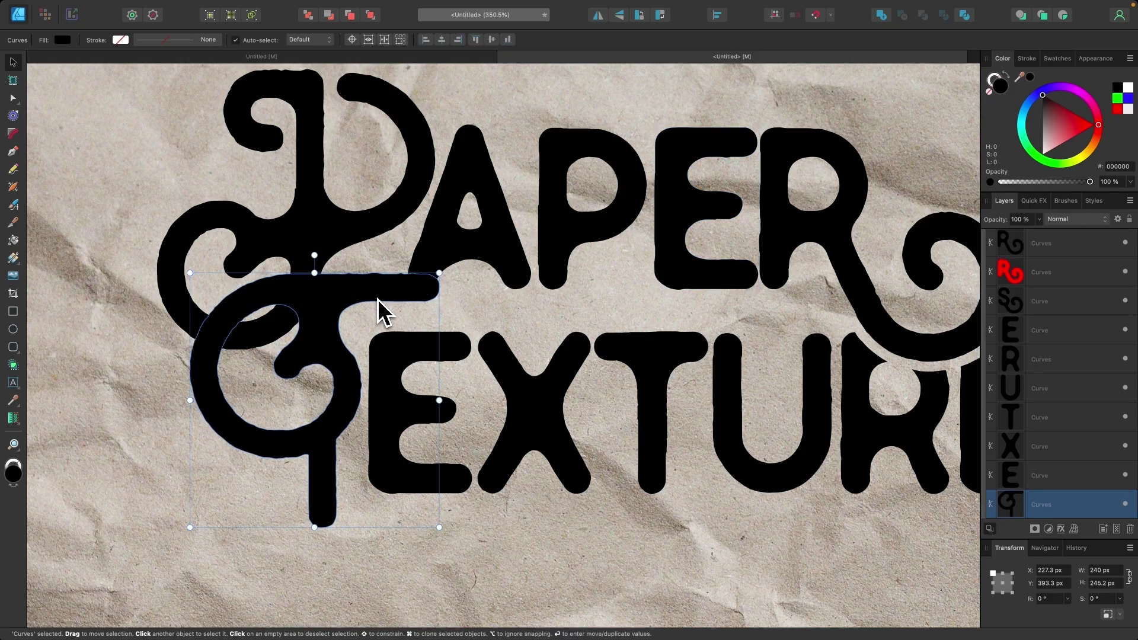
# Send the G to the back, duplicate it, and set the lower copy to Erase
pyautogui.press('super+shift+bracketleft')
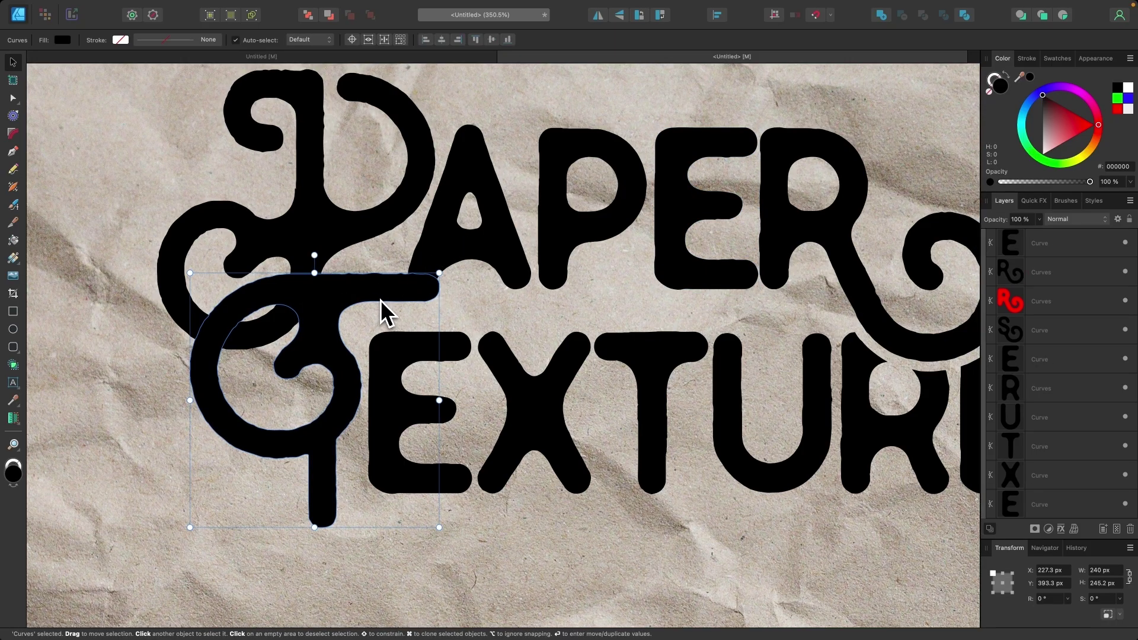
pyautogui.scroll(3, 1028, 344)
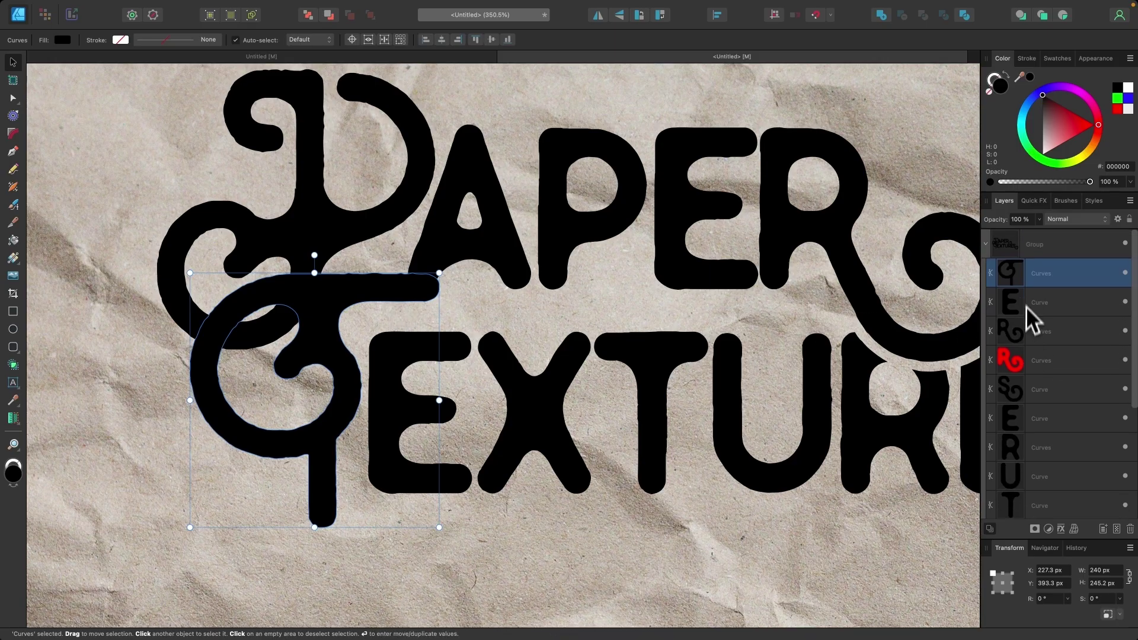
pyautogui.rightClick(1027, 281)
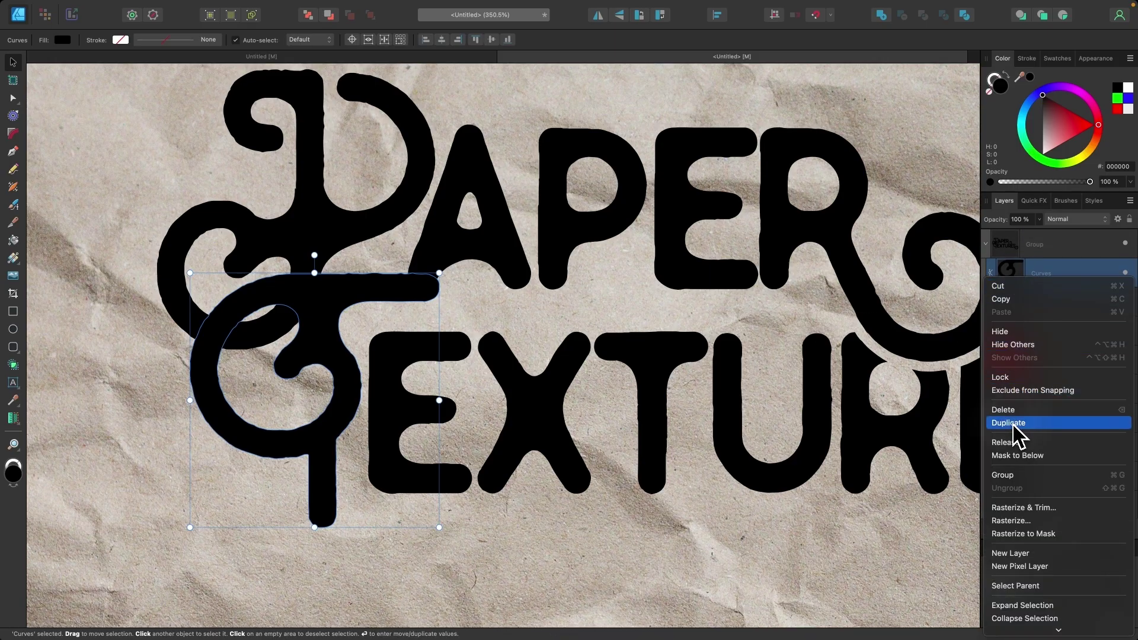
pyautogui.click(1014, 424)
pyautogui.click(1042, 304)
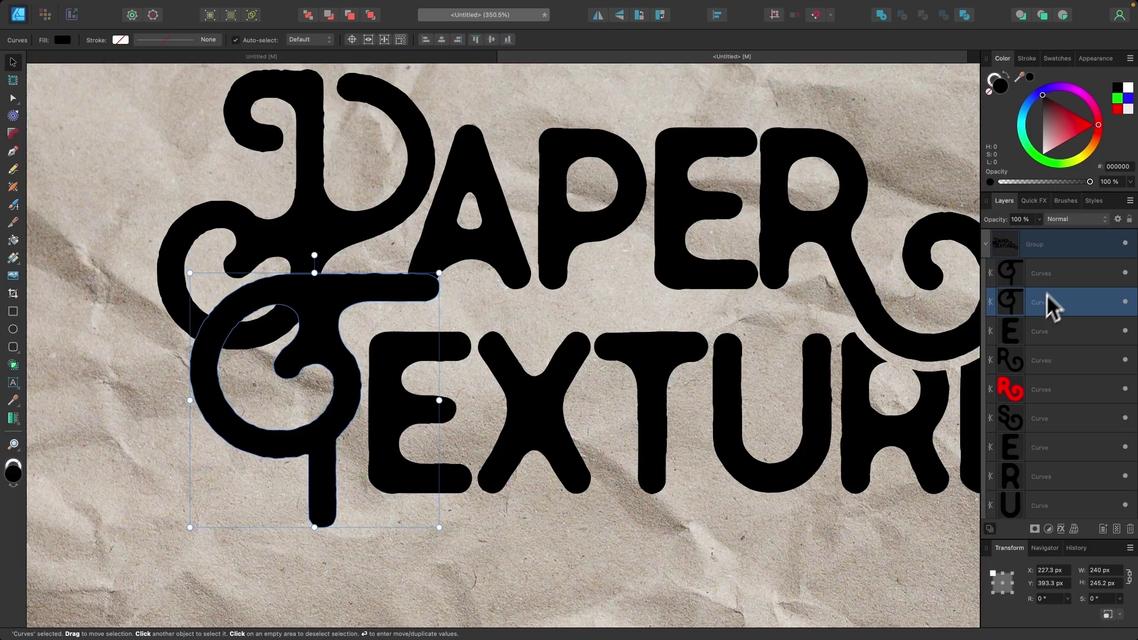
pyautogui.click(1076, 219)
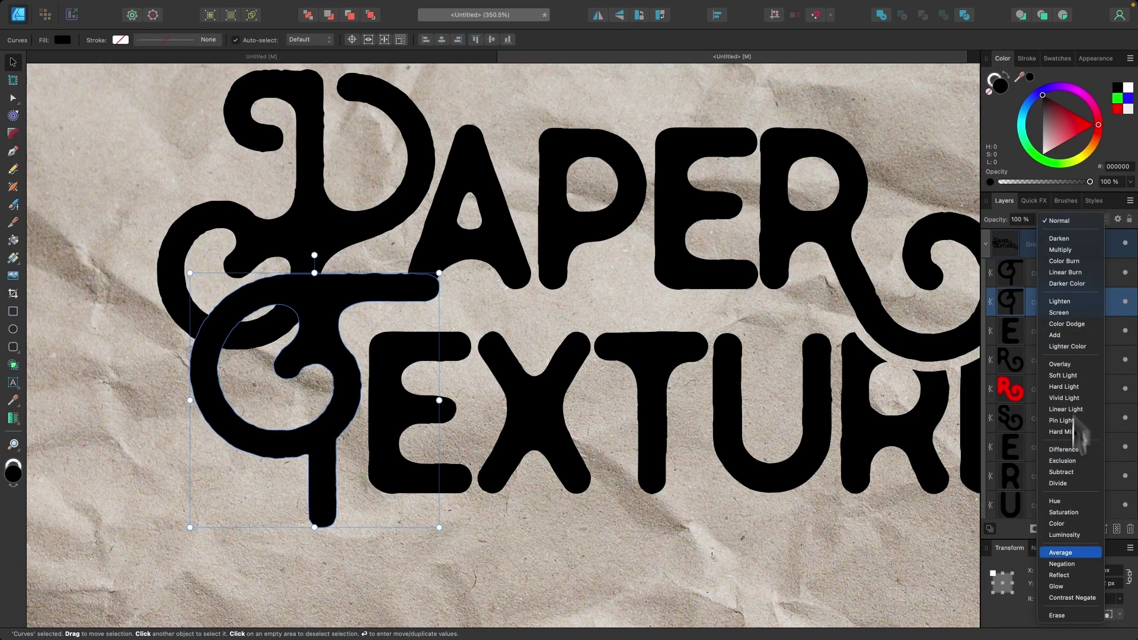
pyautogui.click(1059, 616)
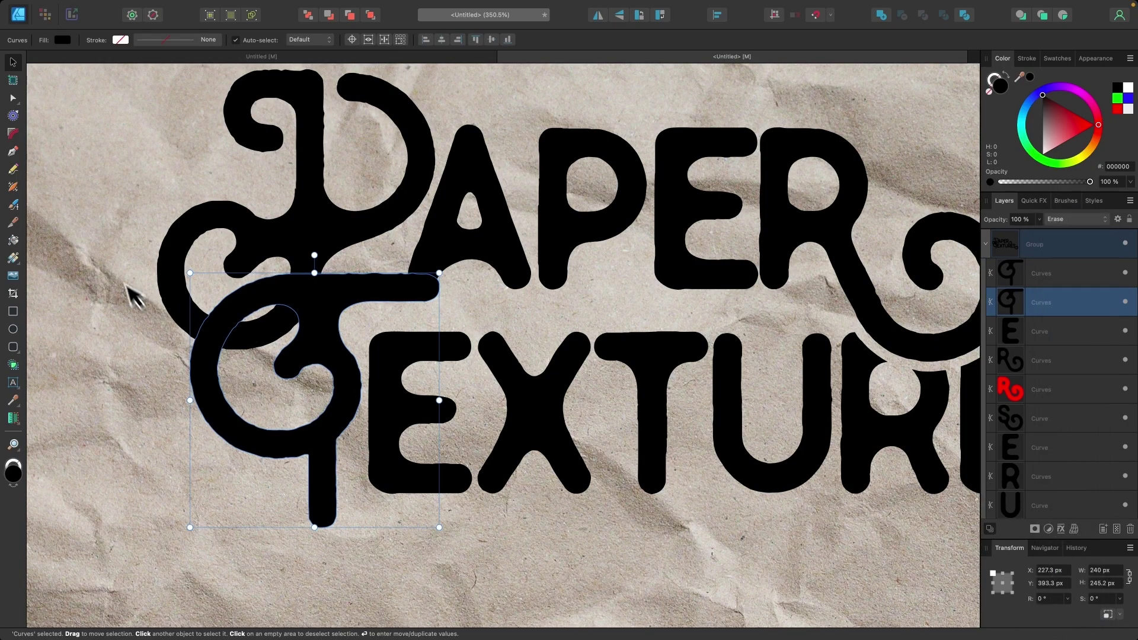
# Give the erasing G copy a 10.4 px contour, then clear the selection
pyautogui.click(14, 118)
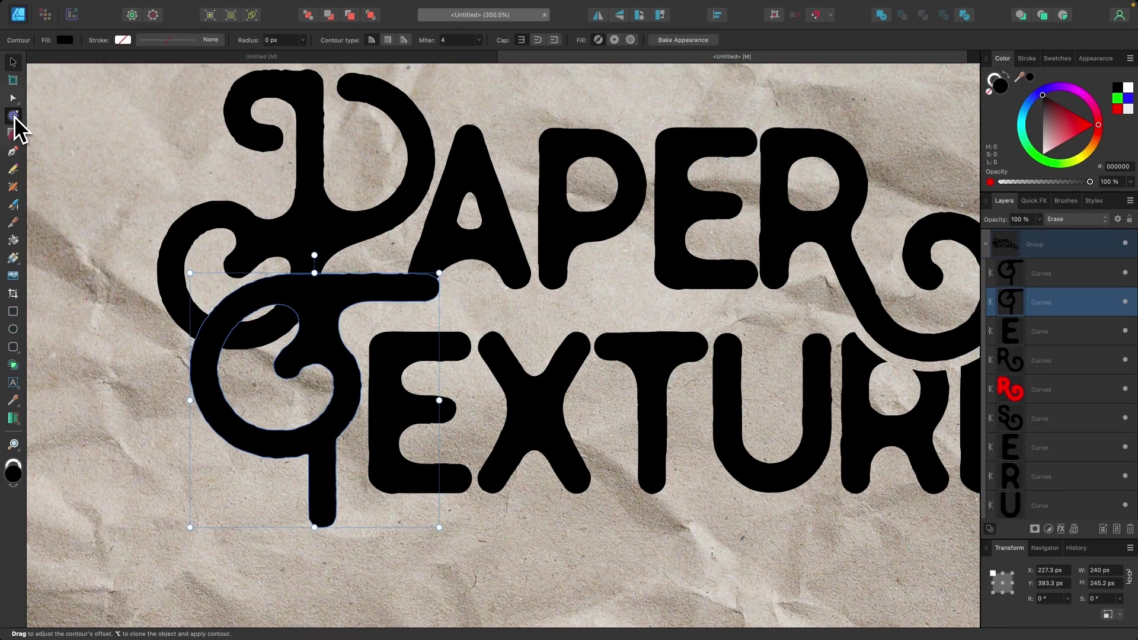
pyautogui.moveTo(315, 264); pyautogui.dragTo(326, 260)
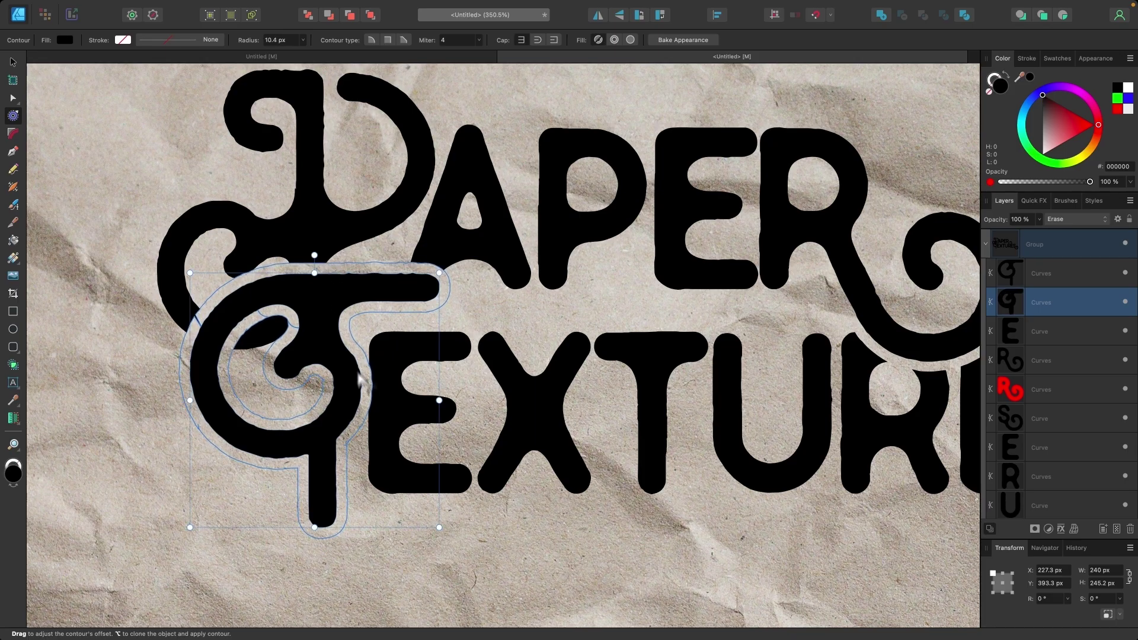
pyautogui.scroll(5, 368, 408)
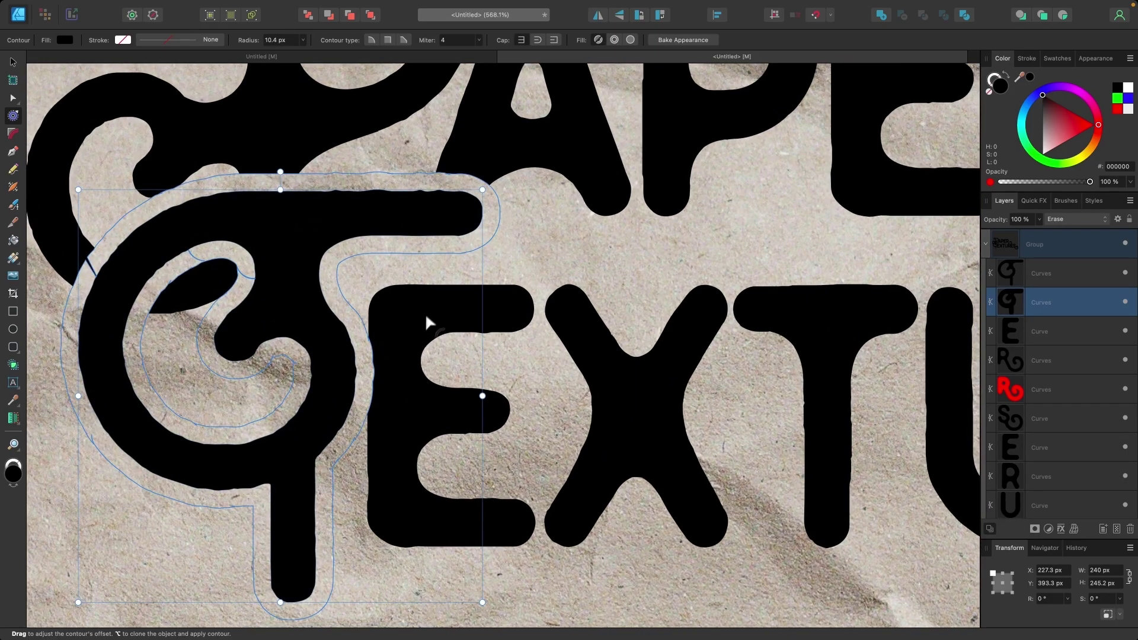
pyautogui.click(463, 304)
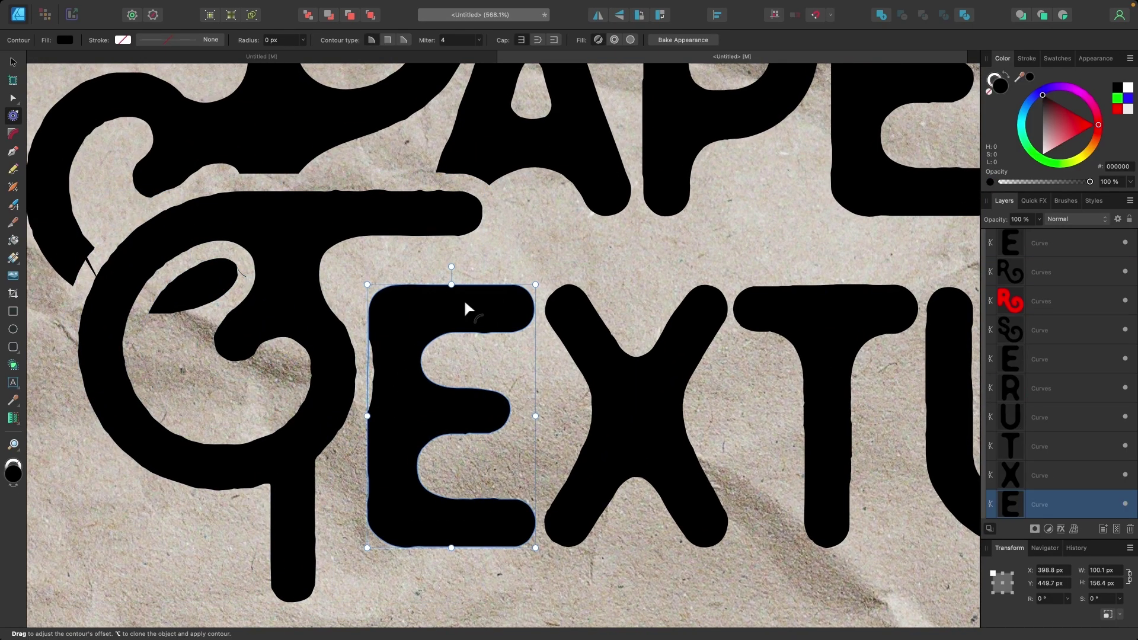
pyautogui.press('Escape')
pyautogui.scroll(-4, 463, 304)
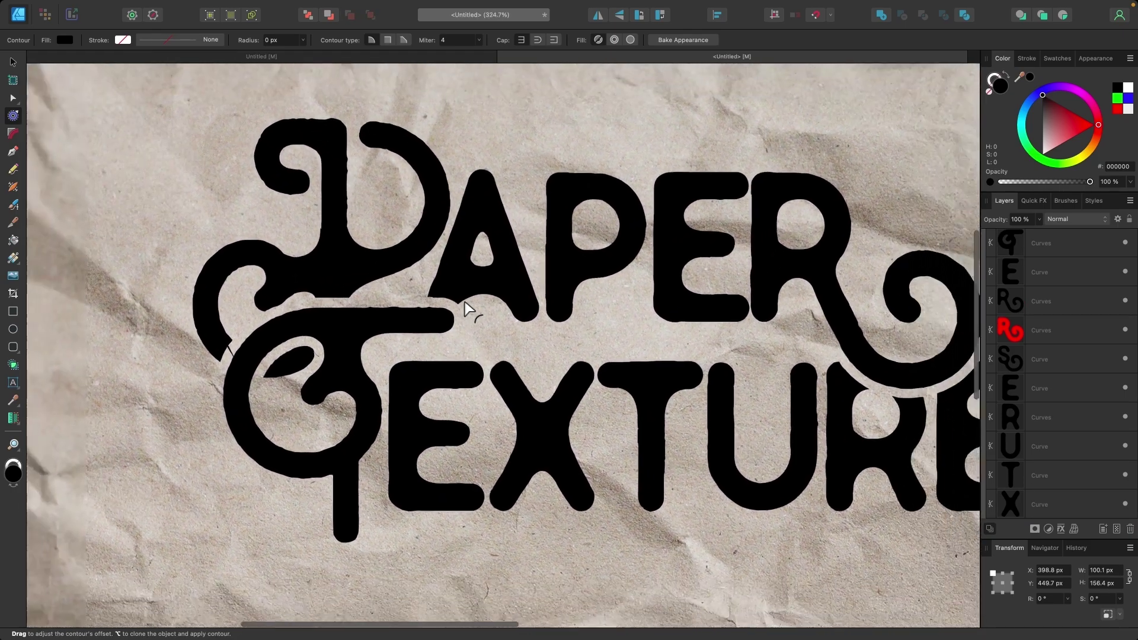
# Bring the swirly P of PAPER in front of the other letters
pyautogui.scroll(-1, 466, 309)
pyautogui.hotkey('ctrl', 'z')
pyautogui.click(350, 234)
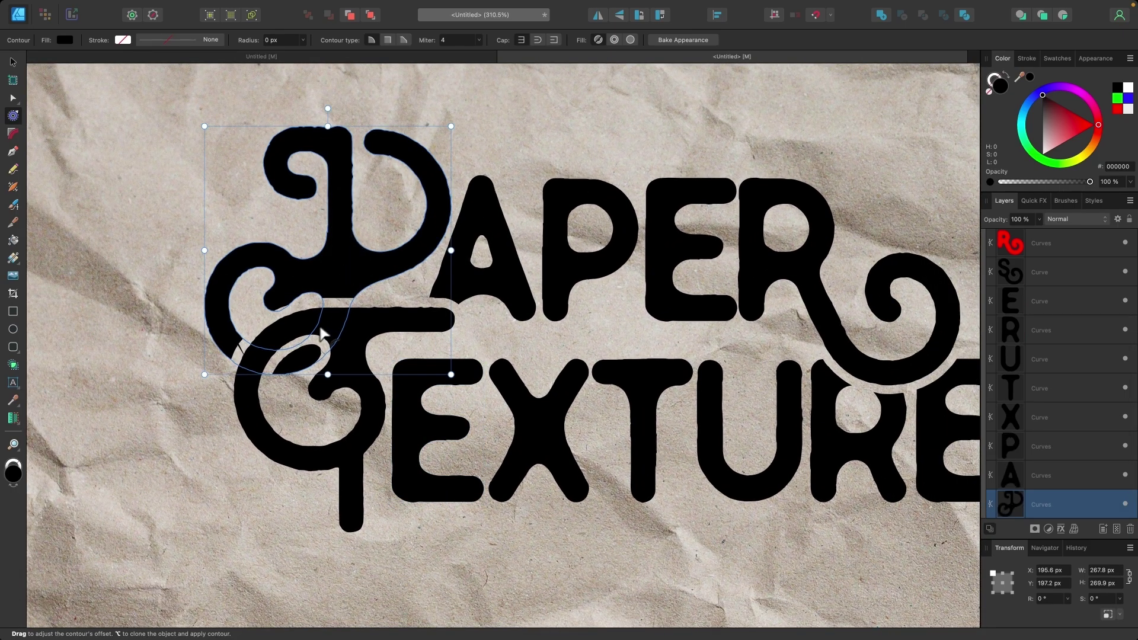
pyautogui.press('super+shift+bracketright')
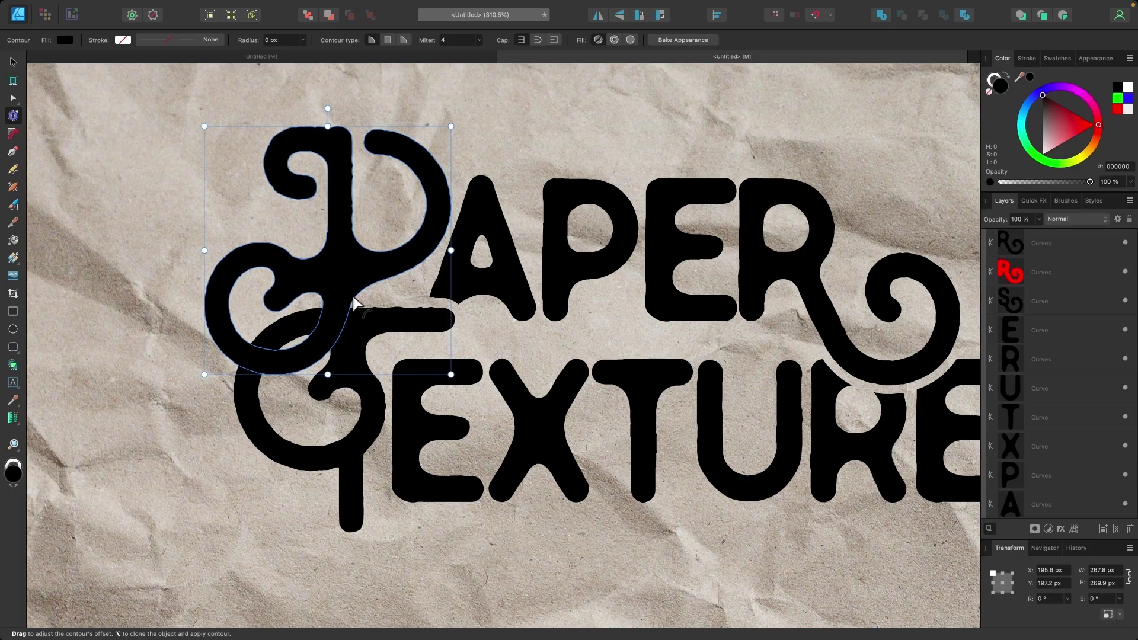
pyautogui.scroll(3, 352, 294)
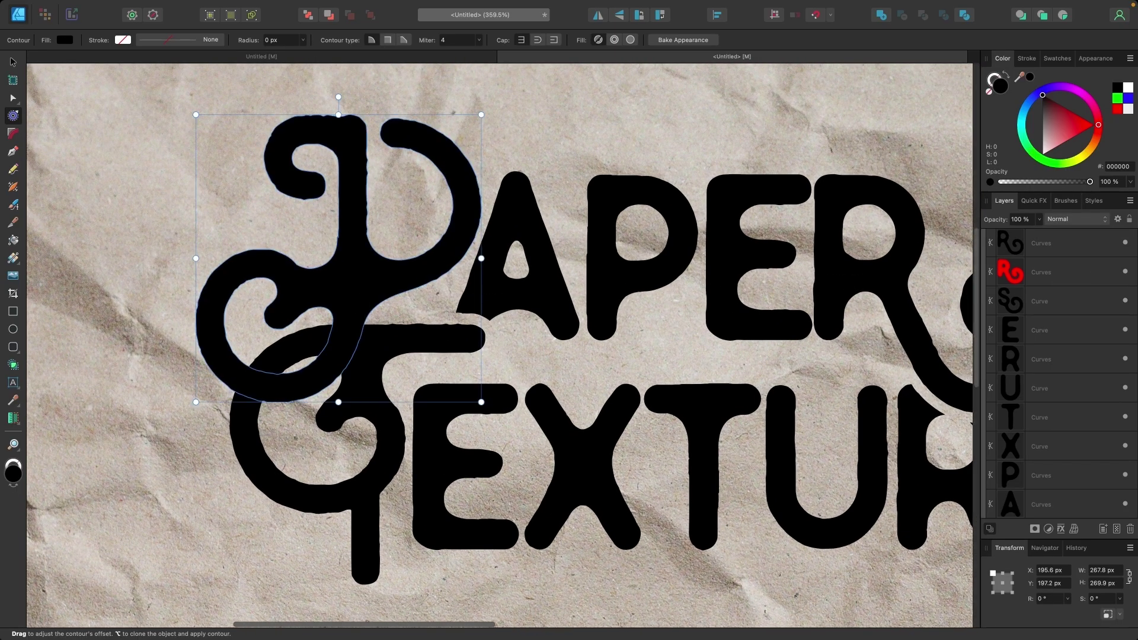
pyautogui.scroll(10, 1067, 270)
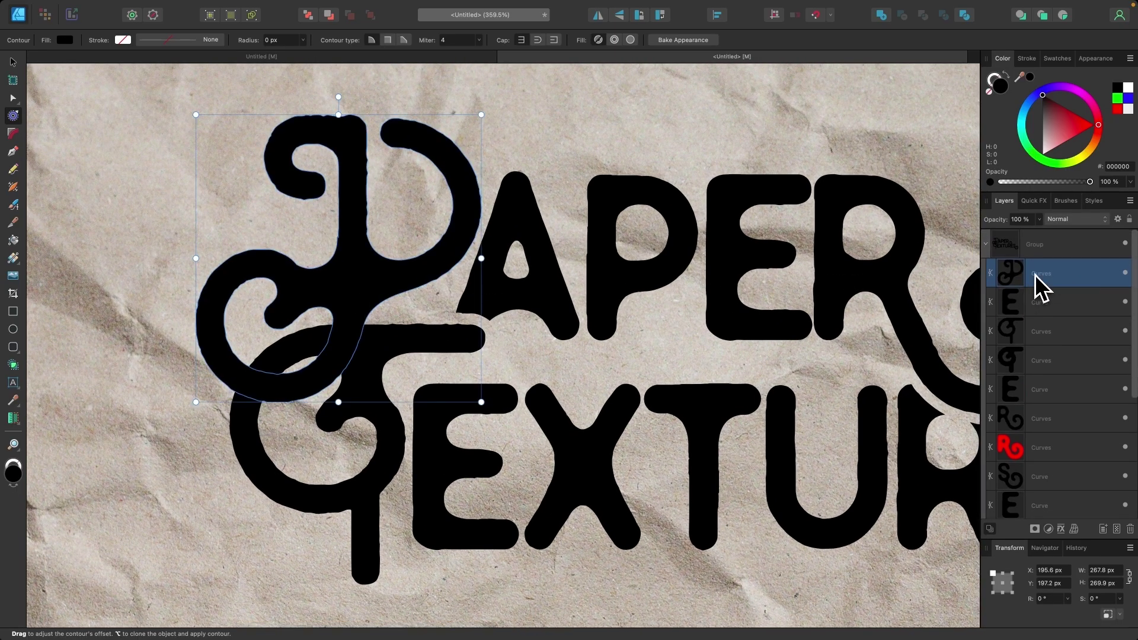
# Duplicate the P, set the lower copy to Erase, and give it a 7.6 px contour
pyautogui.rightClick(1042, 289)
pyautogui.click(1016, 423)
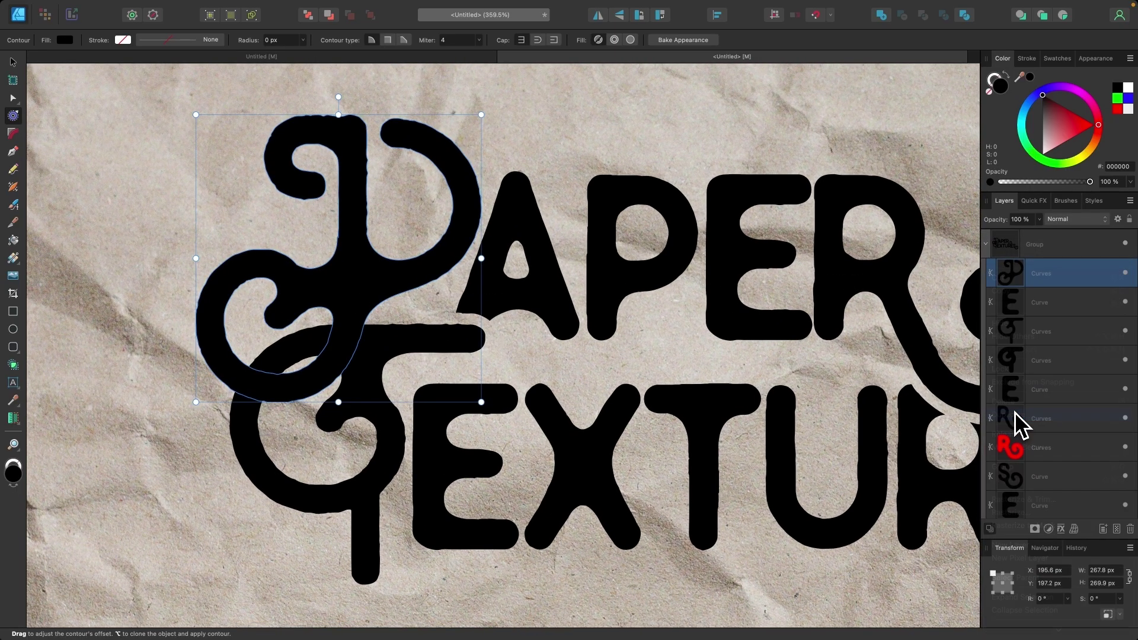
pyautogui.click(1062, 315)
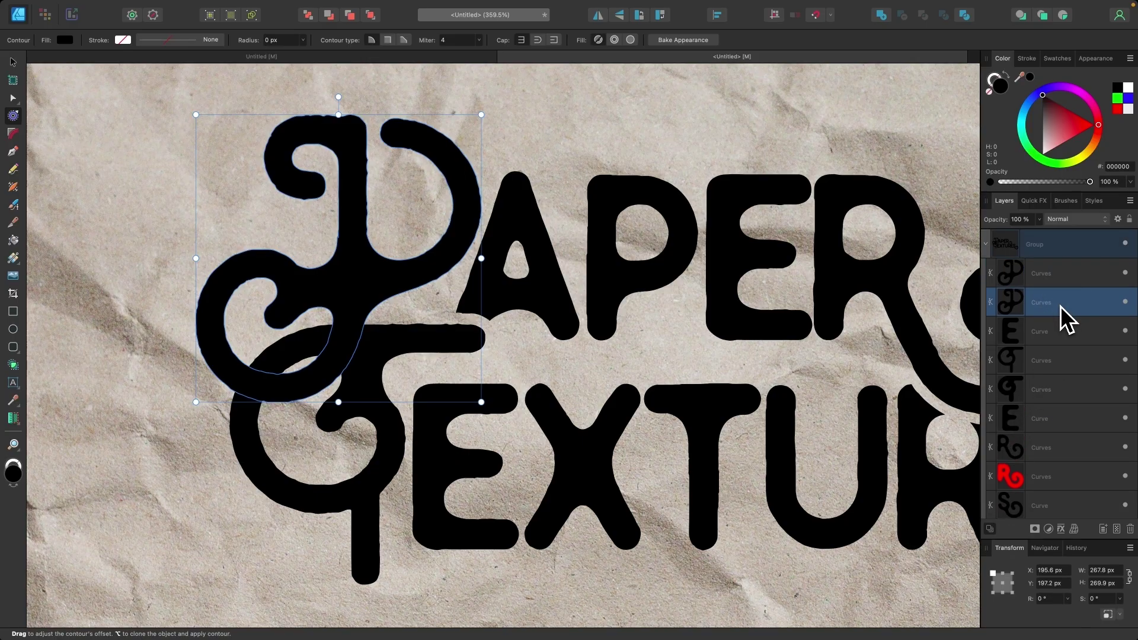
pyautogui.click(1071, 223)
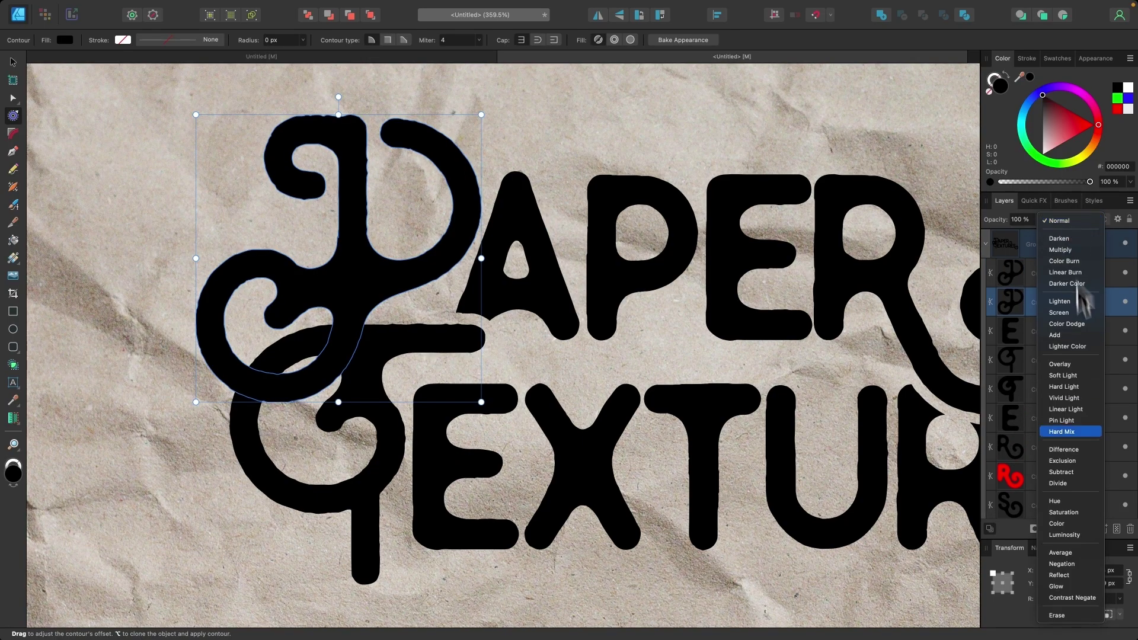
pyautogui.click(1058, 615)
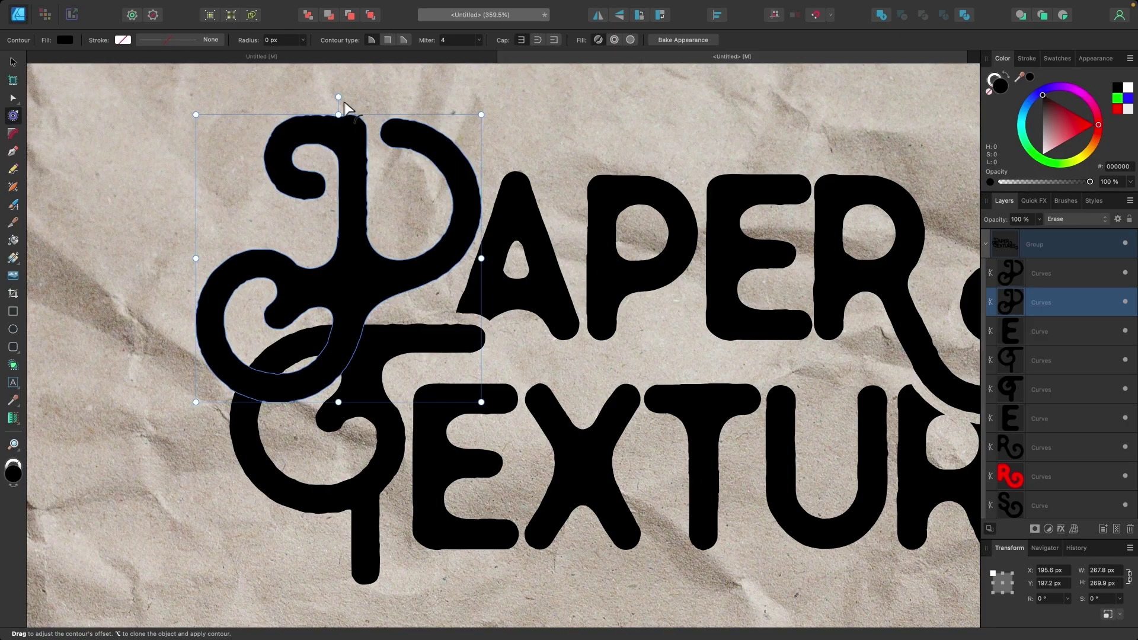
pyautogui.moveTo(342, 106)
pyautogui.mouseDown()
pyautogui.moveTo(355, 109)
pyautogui.moveTo(347, 104)
pyautogui.mouseUp()
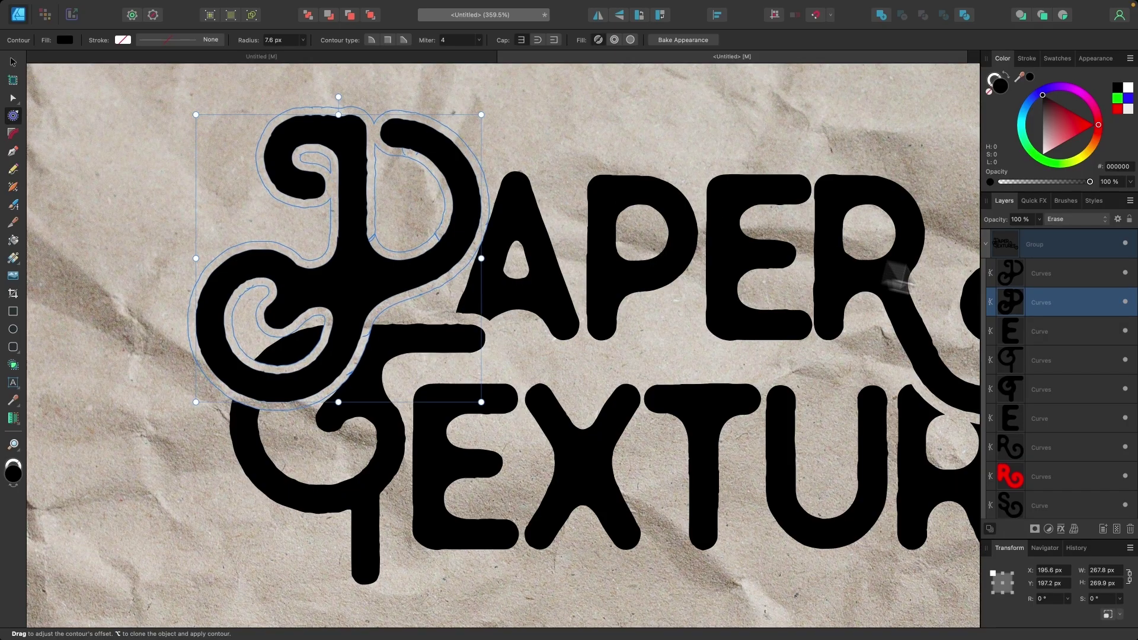
# Select both P curves and shift them slightly left together, discarding an inward contour attempt
pyautogui.keyDown('shift'); pyautogui.click(1043, 275); pyautogui.keyUp('shift')
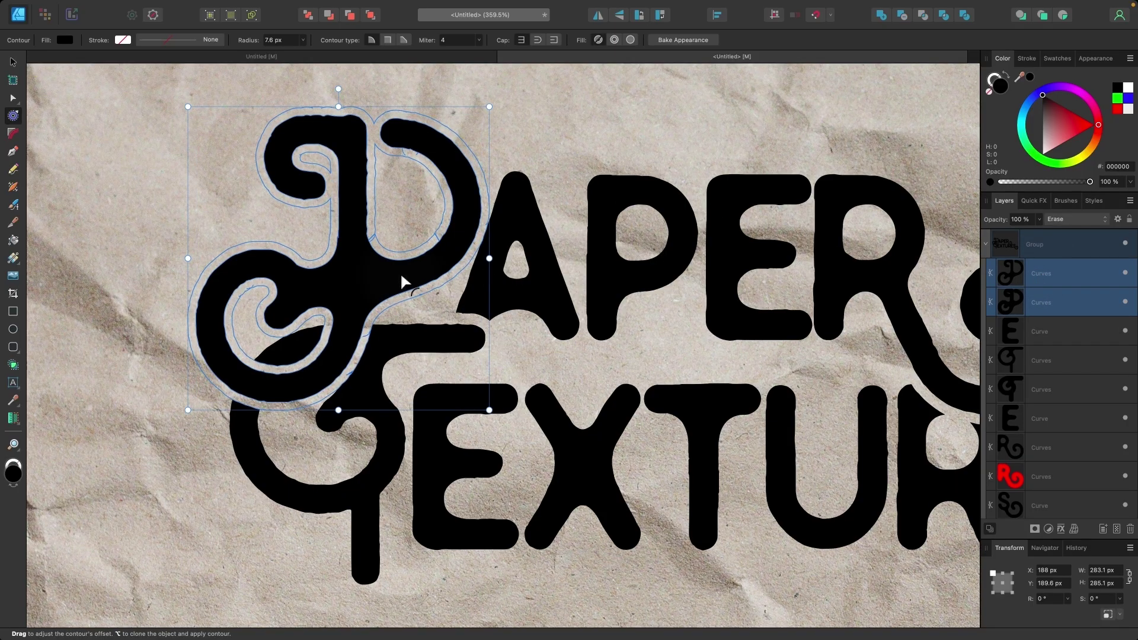
pyautogui.moveTo(400, 276); pyautogui.dragTo(387, 274)
pyautogui.press('super+z')
pyautogui.click(13, 62)
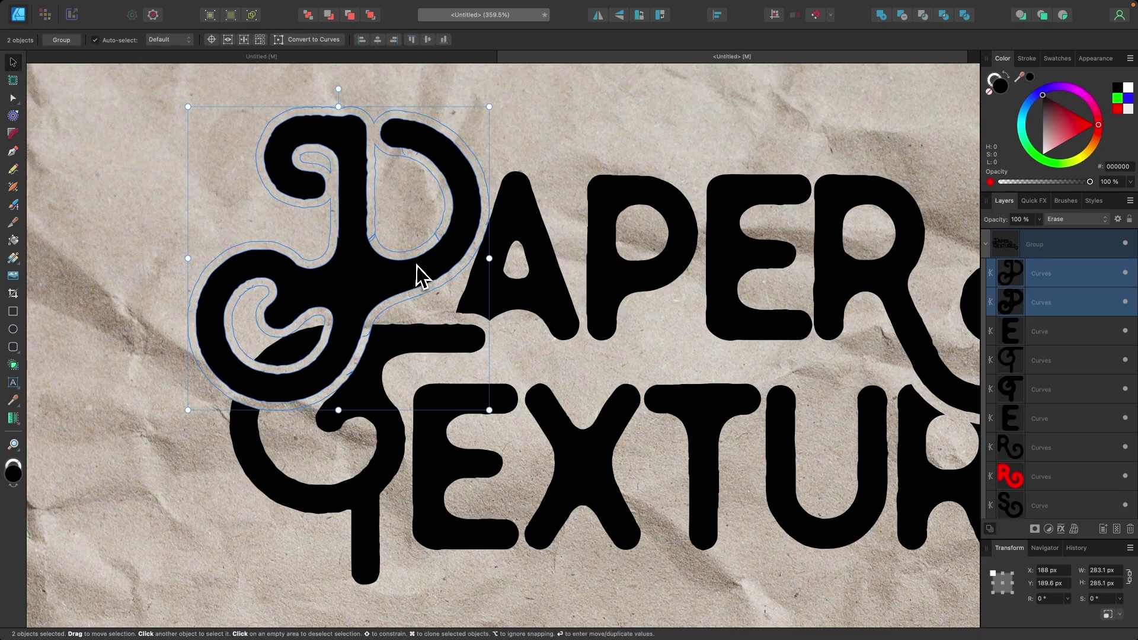
pyautogui.moveTo(412, 264); pyautogui.dragTo(411, 264)
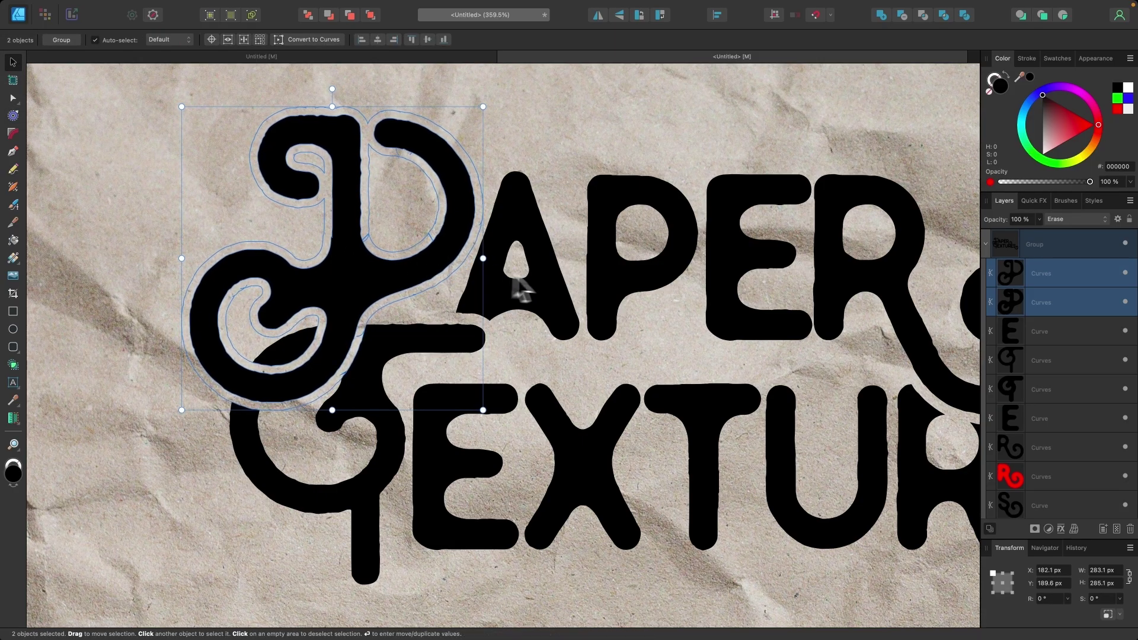
pyautogui.scroll(-4, 560, 279)
pyautogui.scroll(-1, 560, 279)
# Thicken the red R's erase outline to 12.6 px
pyautogui.click(186, 311)
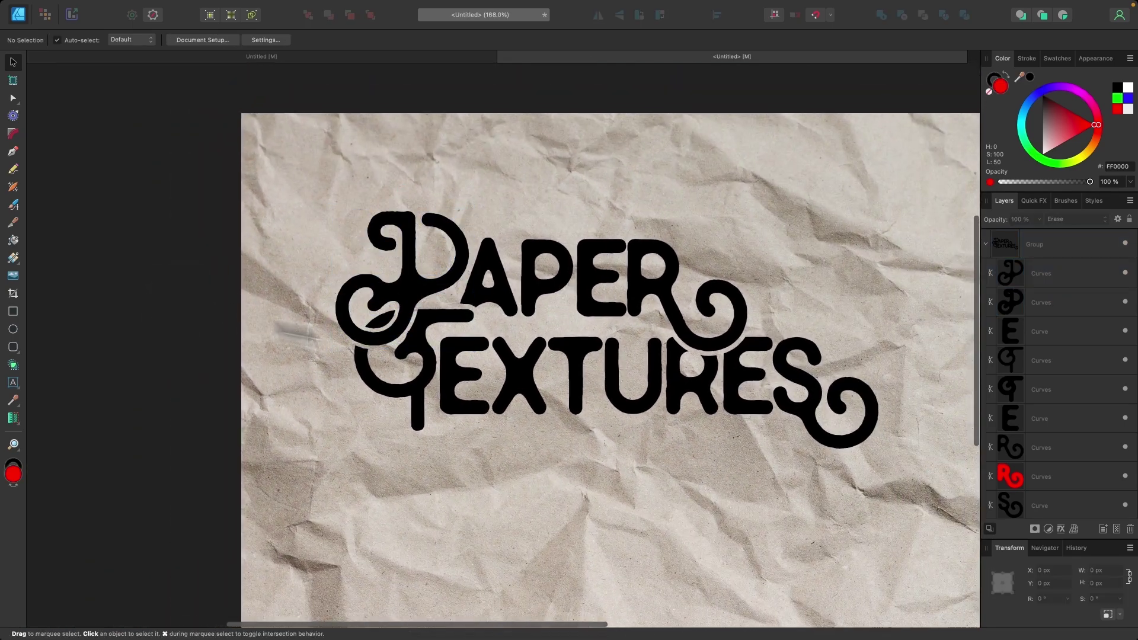
pyautogui.hscroll(2, 757, 421)
pyautogui.scroll(-2, 407, 359)
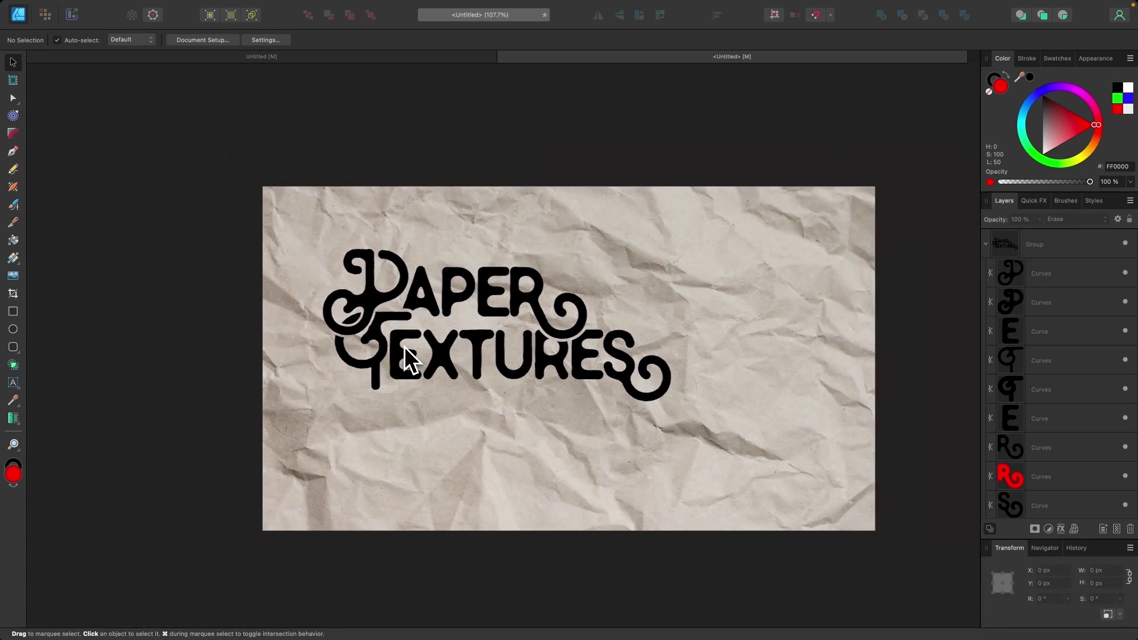
pyautogui.scroll(4, 516, 380)
pyautogui.click(642, 330)
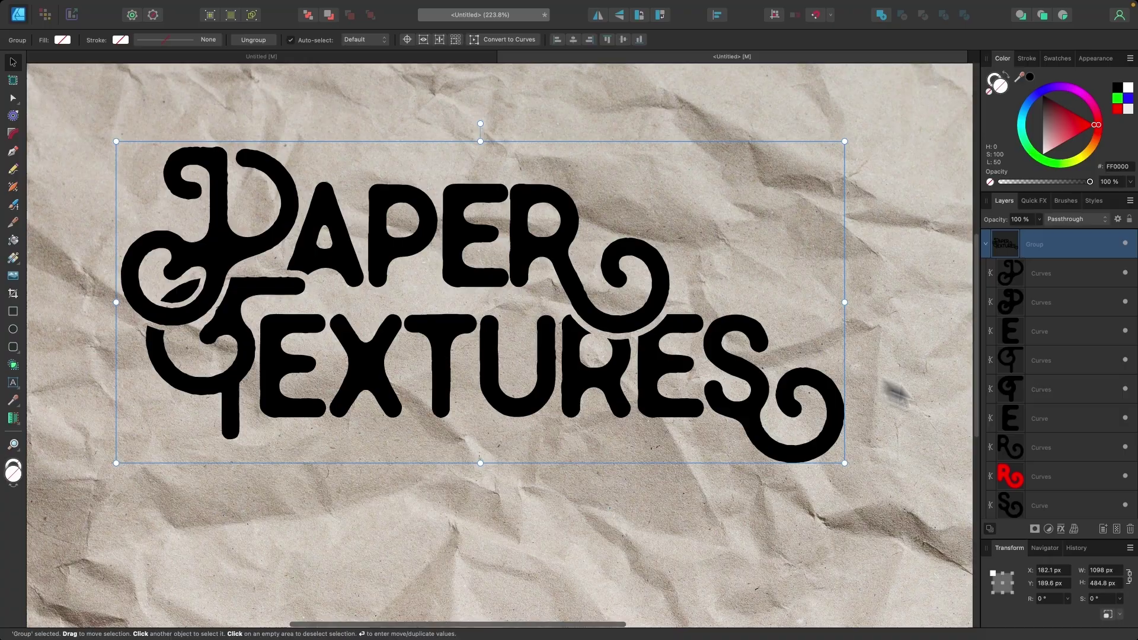
pyautogui.click(1050, 486)
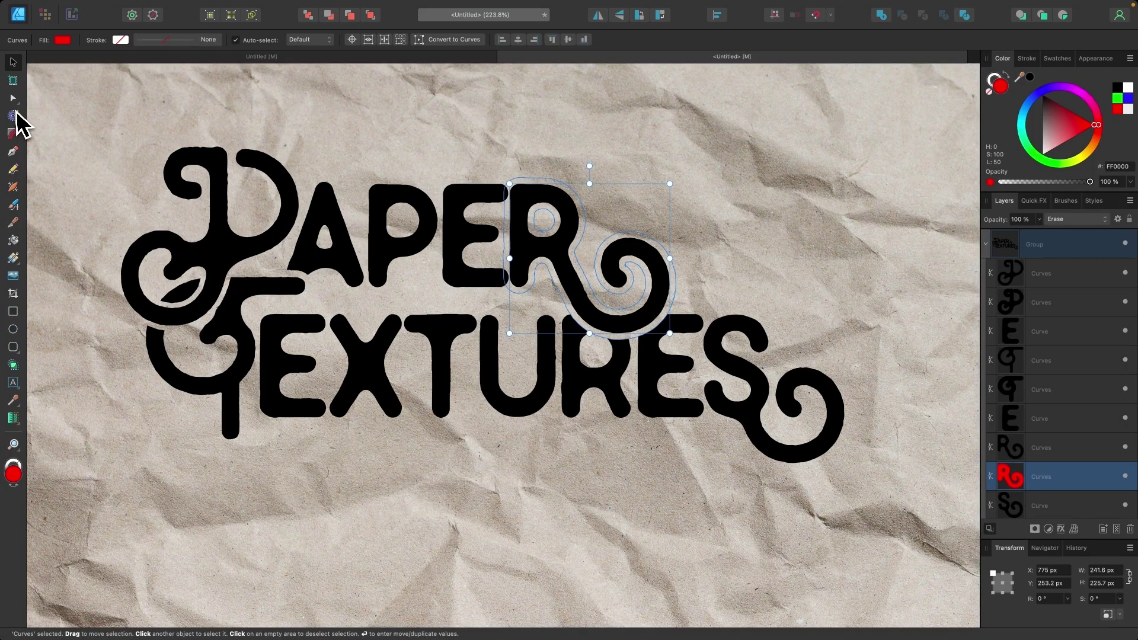
pyautogui.click(14, 116)
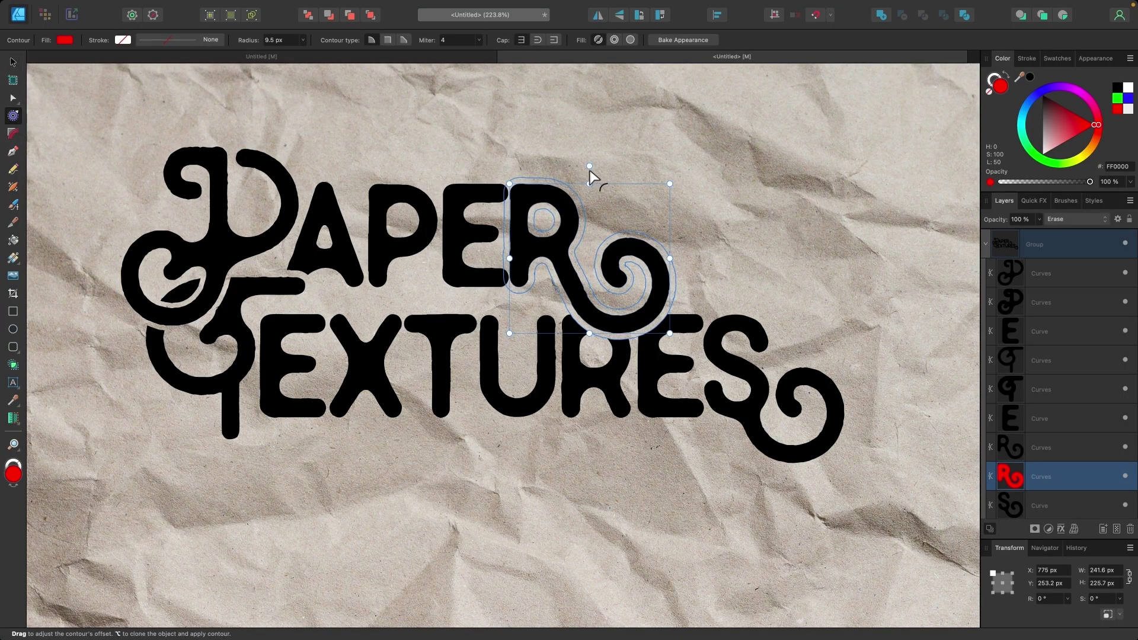
pyautogui.moveTo(590, 176); pyautogui.dragTo(592, 171)
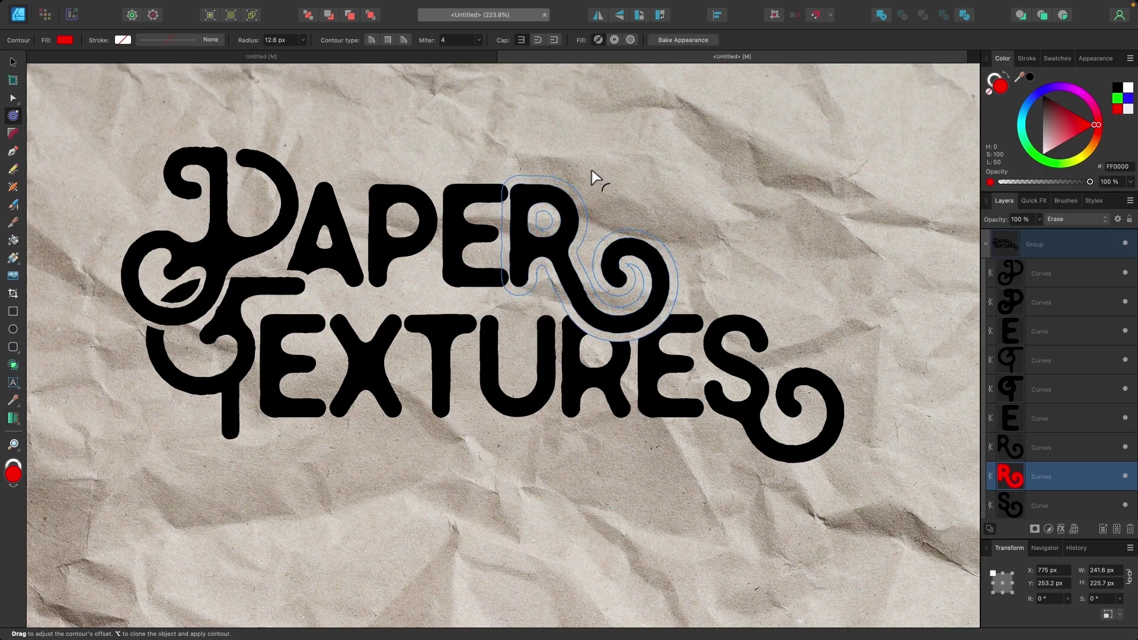
# Widen the G's erase outline to 11.3 px
pyautogui.scroll(5, 376, 254)
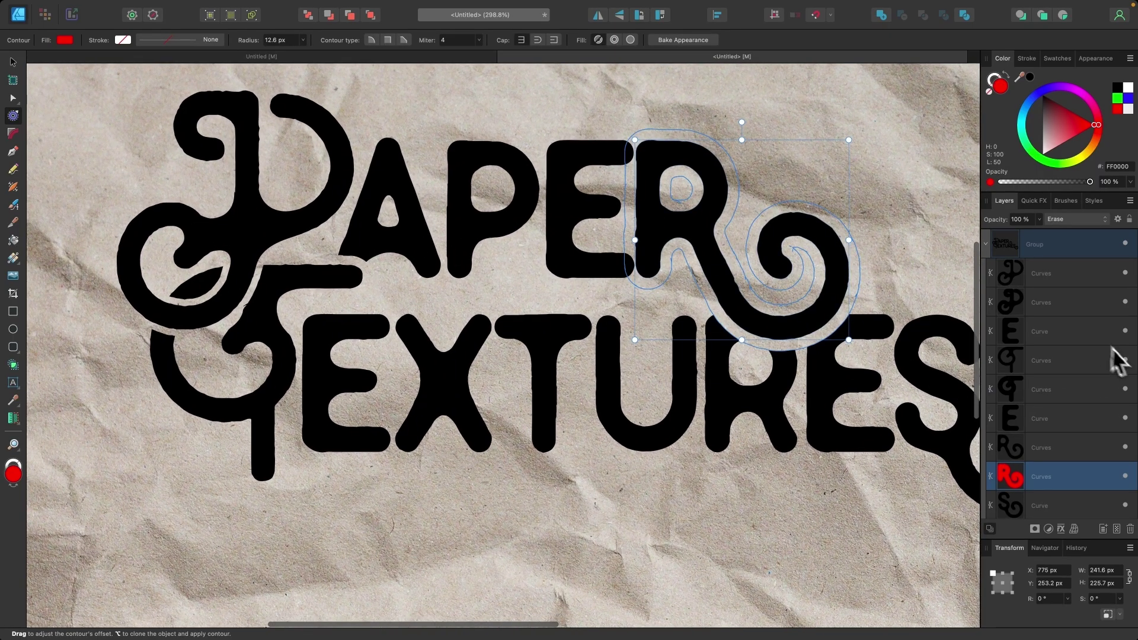
pyautogui.scroll(-3, 1085, 337)
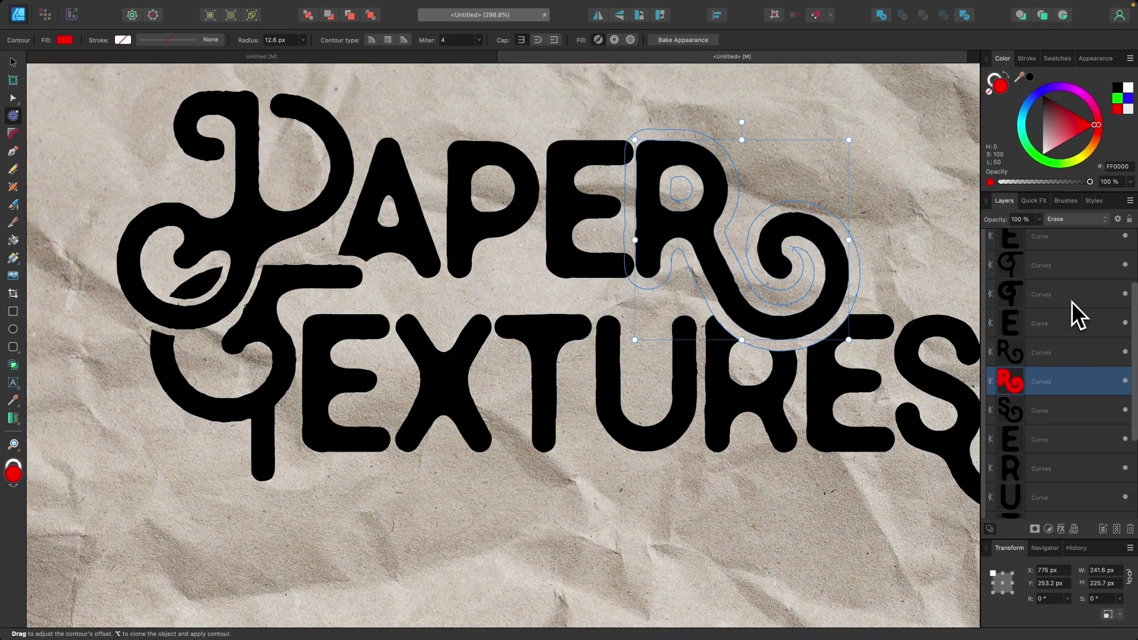
pyautogui.click(1072, 299)
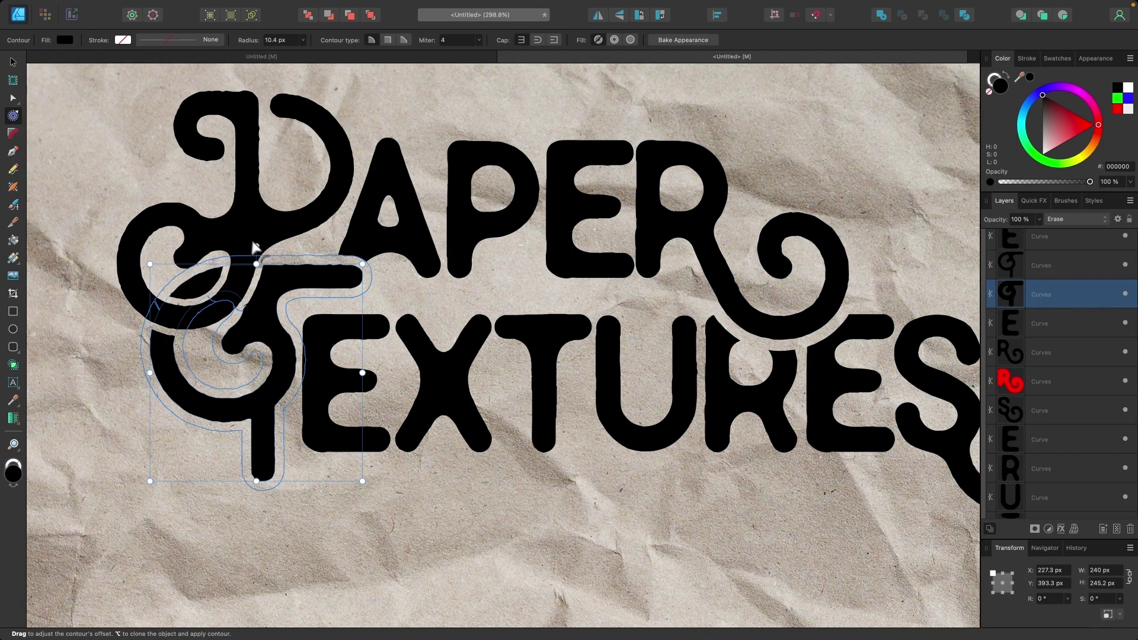
pyautogui.moveTo(261, 261); pyautogui.dragTo(260, 259)
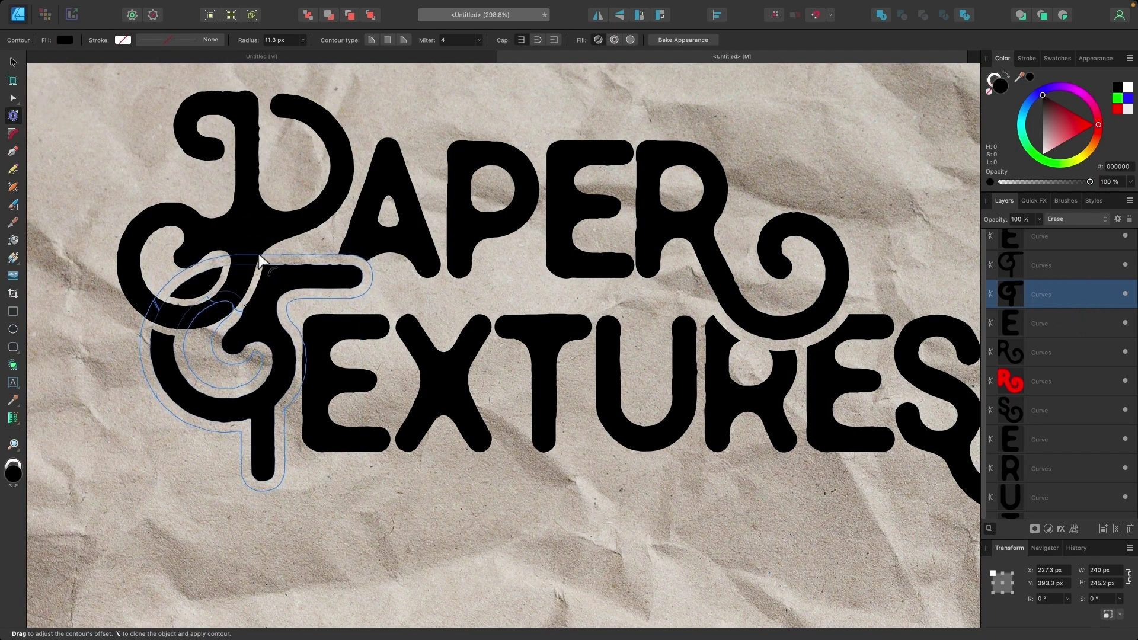
# Widen the P's erase outline to 12.4 px
pyautogui.scroll(3, 1097, 325)
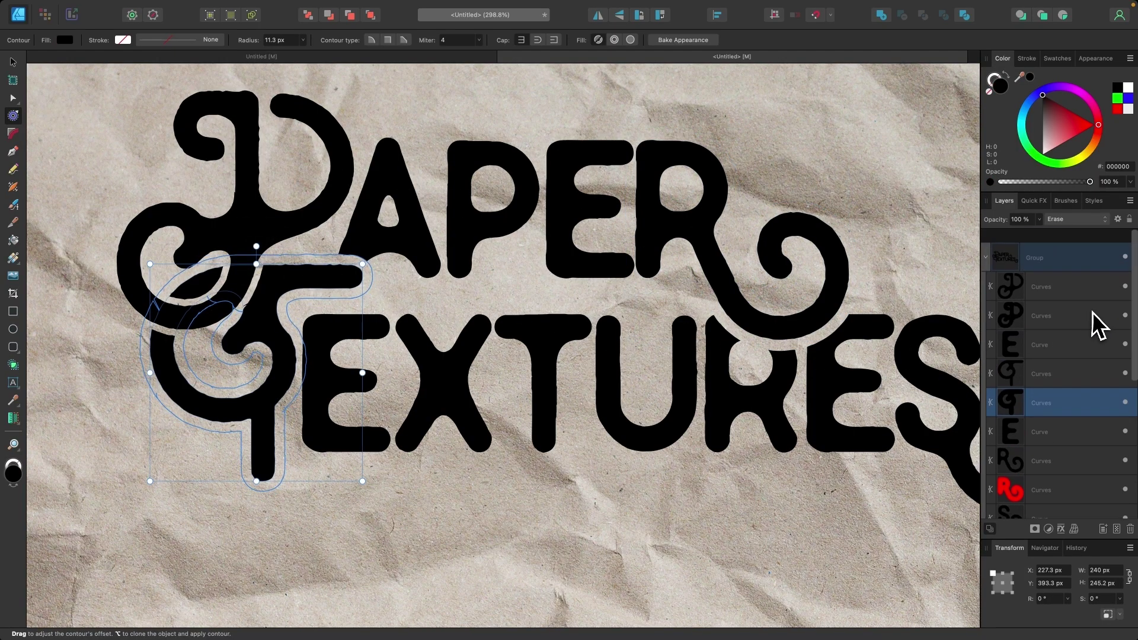
pyautogui.click(1051, 303)
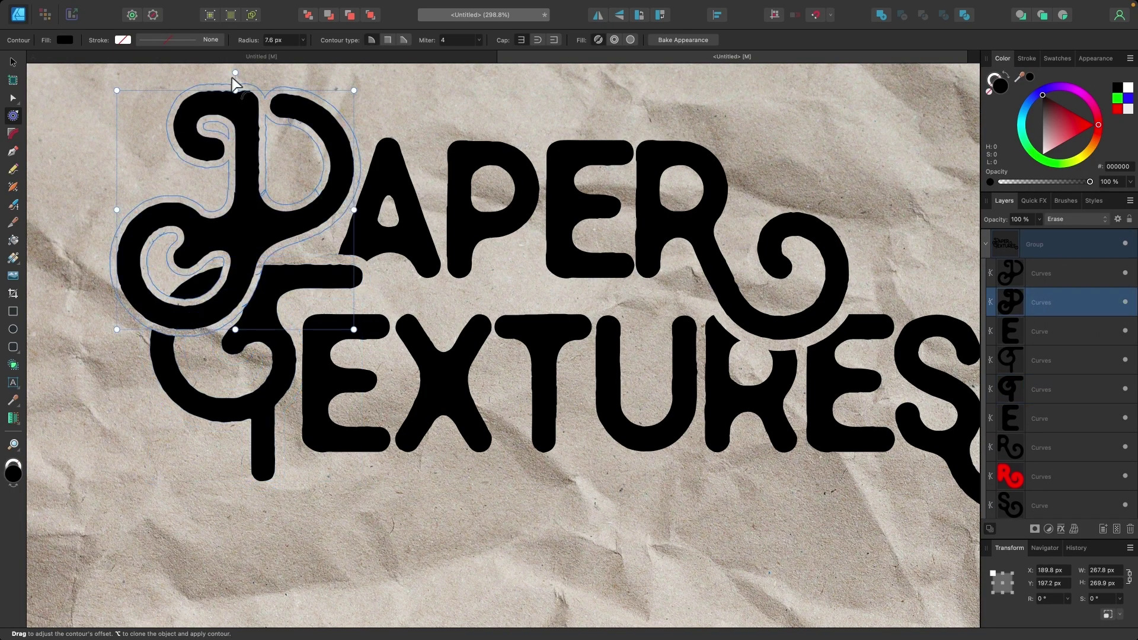
pyautogui.moveTo(239, 83); pyautogui.dragTo(246, 90)
pyautogui.scroll(-5, 521, 346)
pyautogui.scroll(-2, 520, 346)
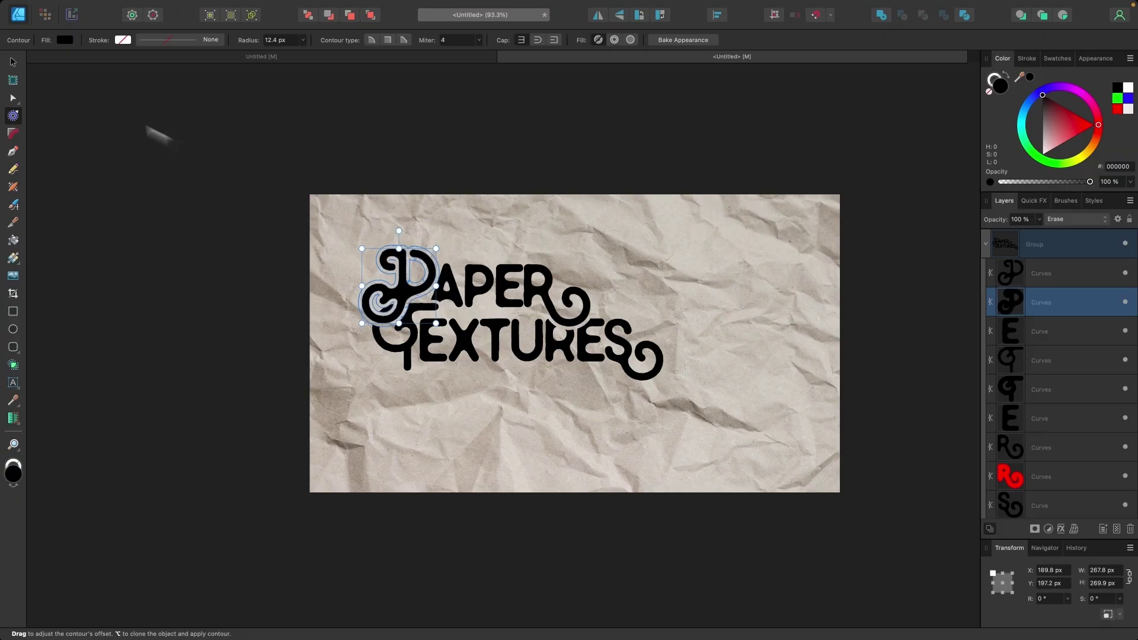
pyautogui.click(12, 63)
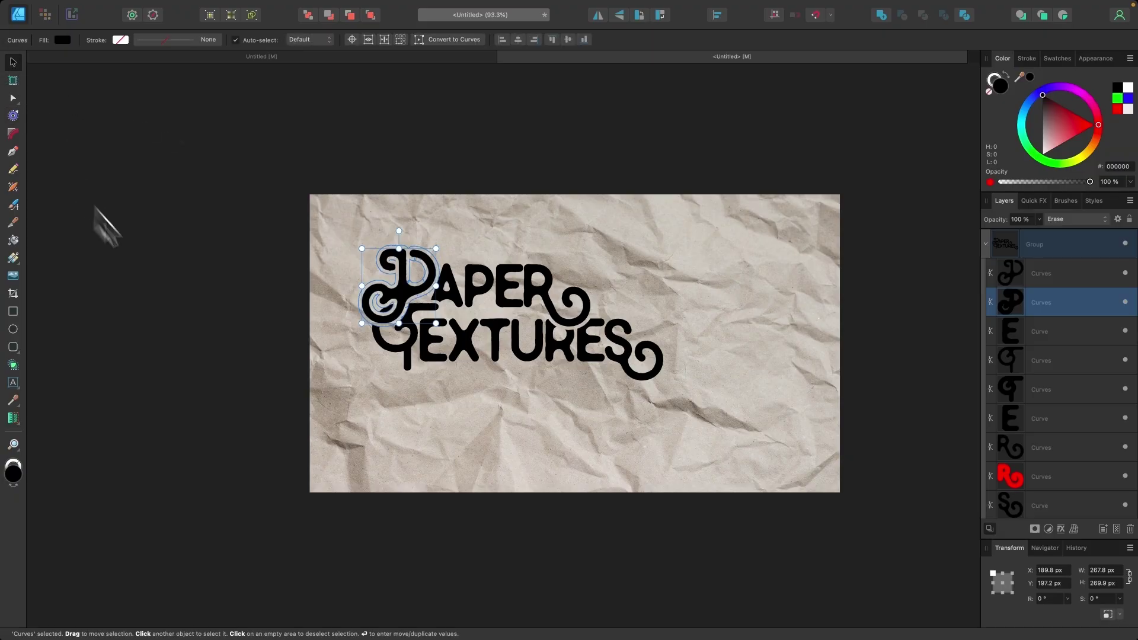
# Move the lettering group toward the page centre and scale it up
pyautogui.click(987, 245)
pyautogui.click(920, 375)
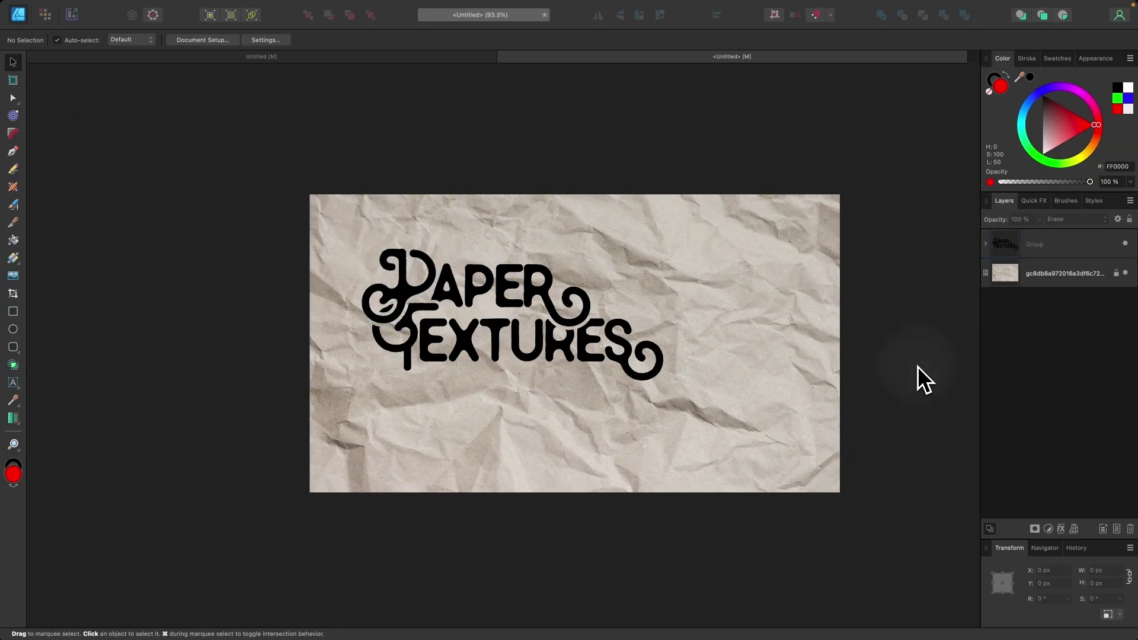
pyautogui.click(541, 343)
pyautogui.moveTo(549, 342); pyautogui.dragTo(610, 366)
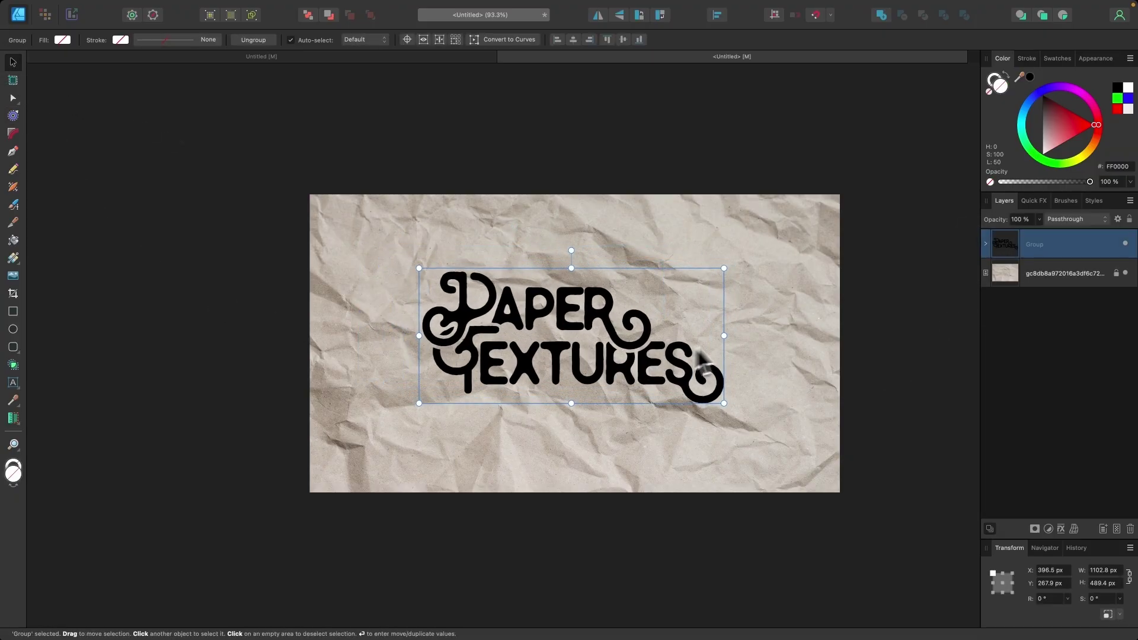
pyautogui.moveTo(724, 336); pyautogui.dragTo(785, 335)
# Set the lettering group to Soft Light and duplicate it to deepen the effect
pyautogui.scroll(2, 710, 370)
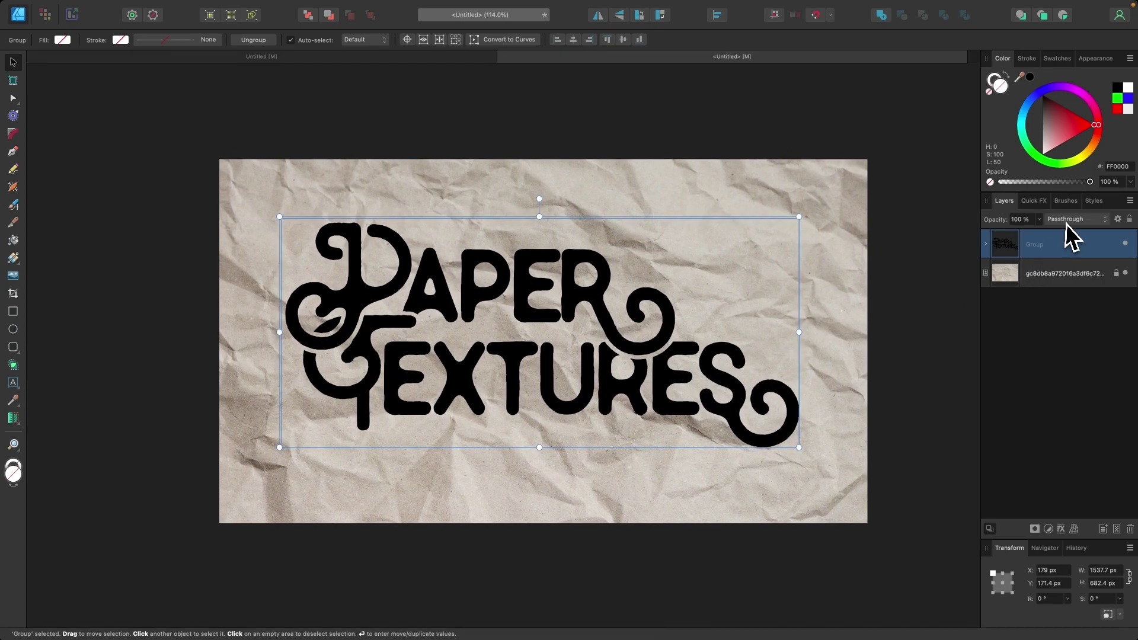
pyautogui.click(1069, 219)
pyautogui.click(1068, 396)
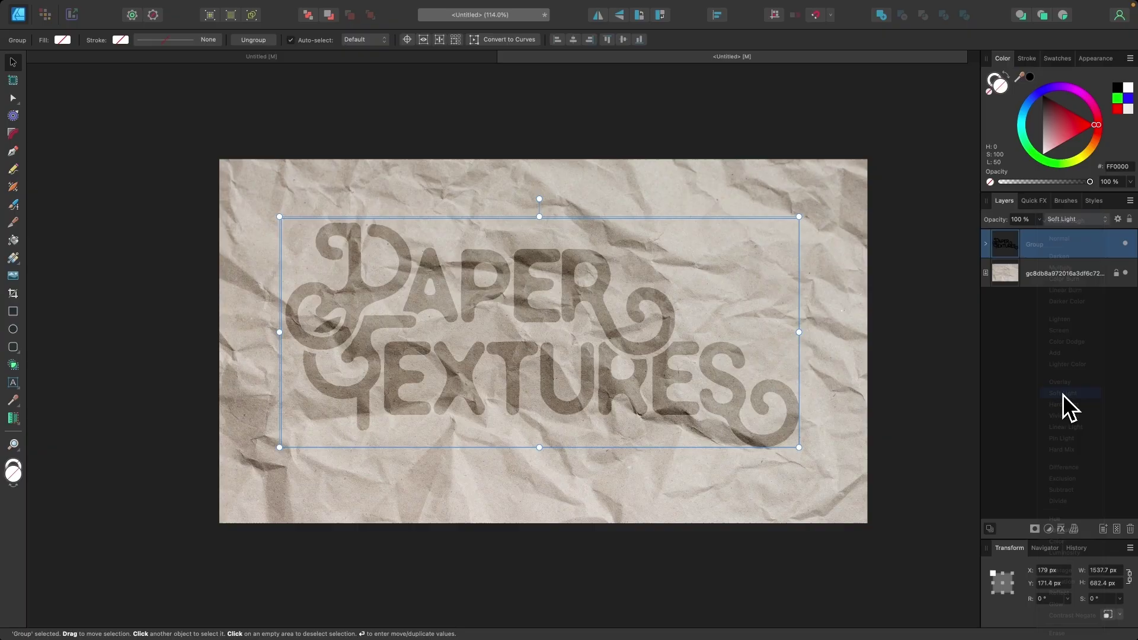
pyautogui.scroll(2, 634, 404)
pyautogui.rightClick(1026, 252)
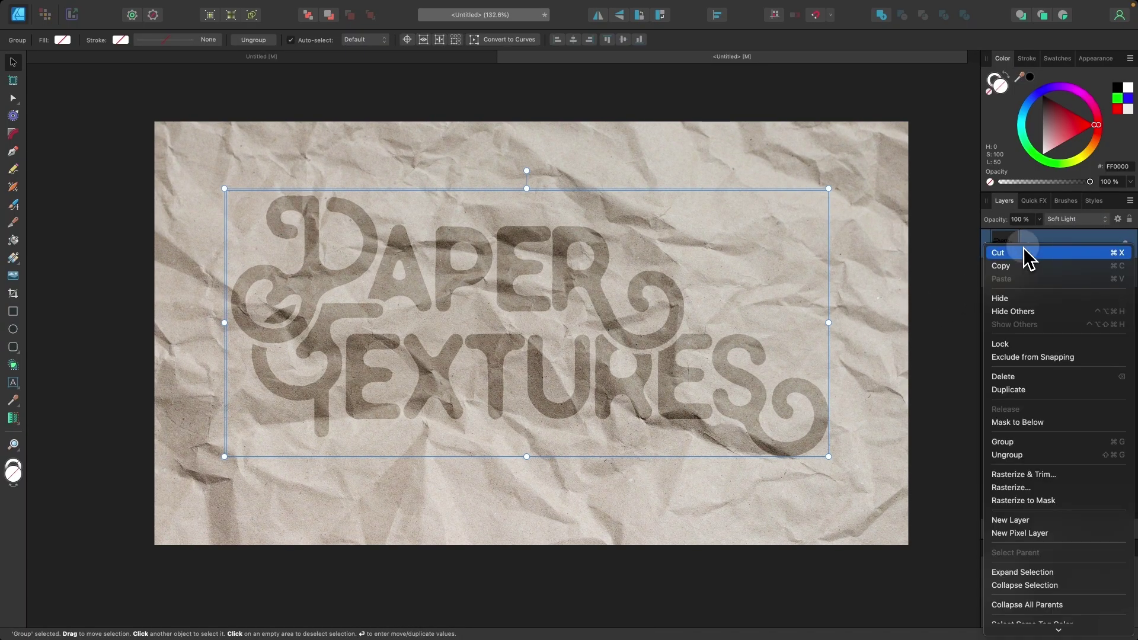
pyautogui.click(1013, 392)
pyautogui.scroll(-2, 454, 418)
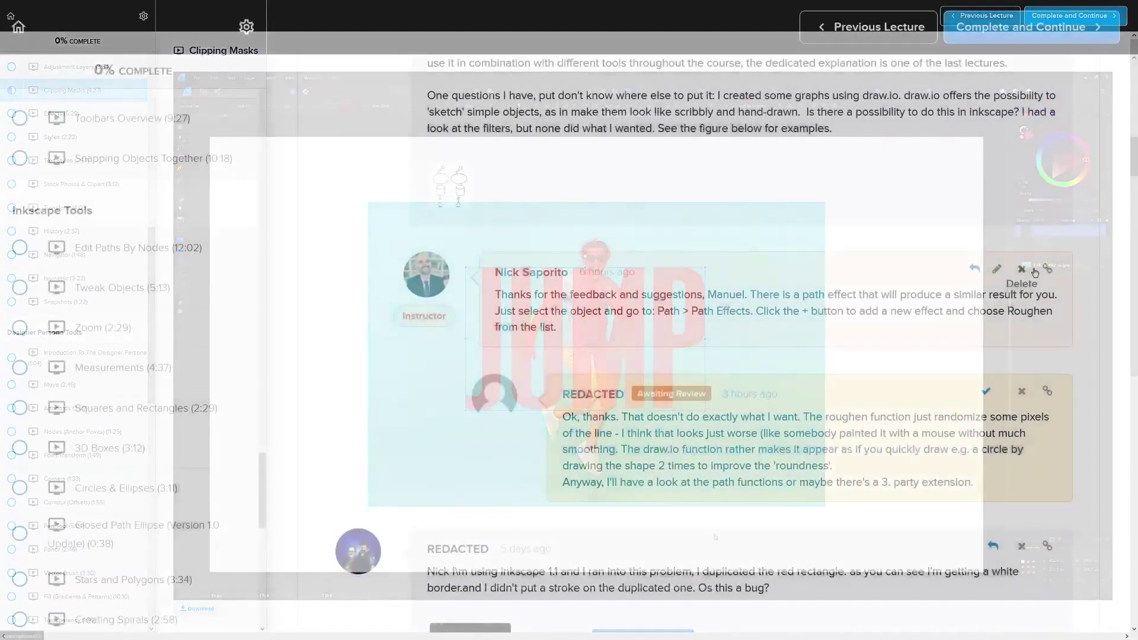
# Scroll the Master Class course page down to the $17 Lifetime Access enrollment offer
pyautogui.scroll(-10, 1034, 276)
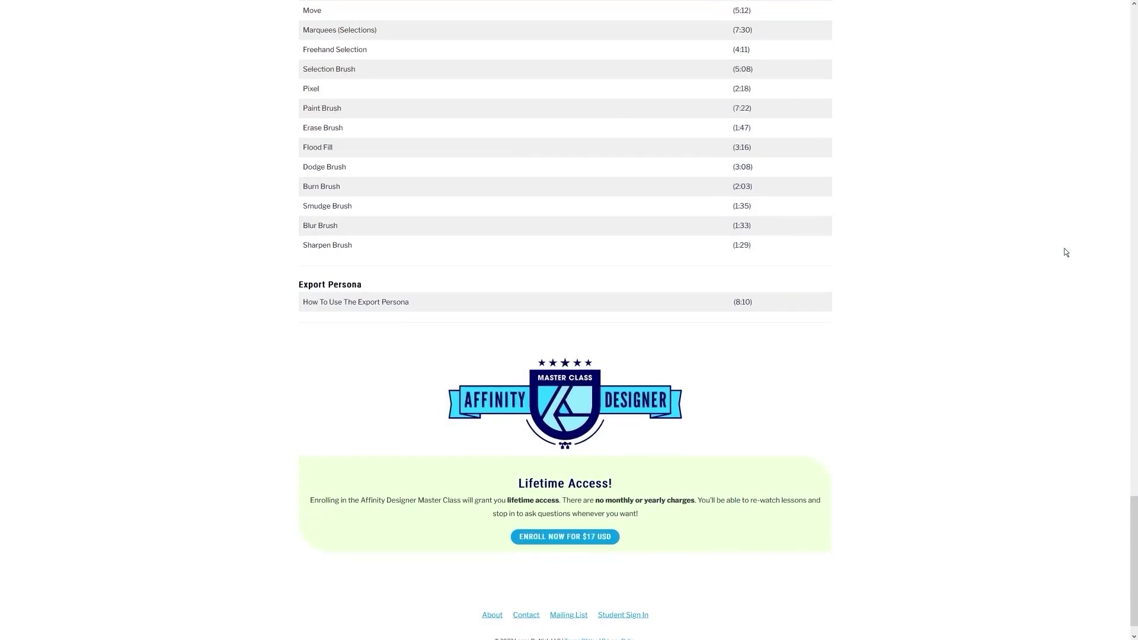
pyautogui.scroll(-1, 1062, 251)
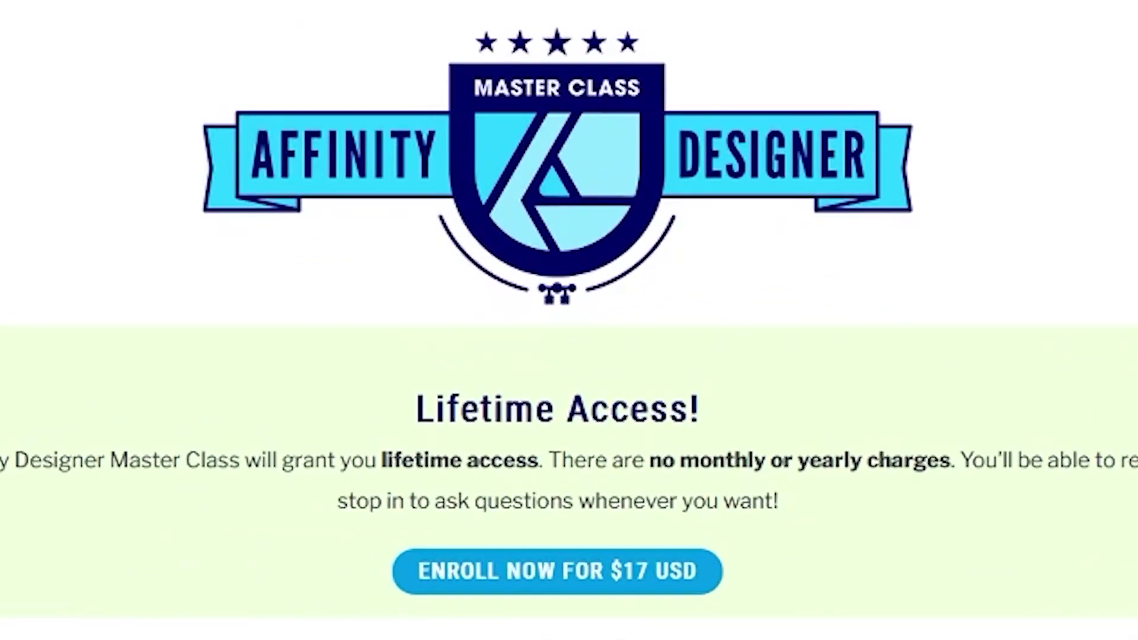